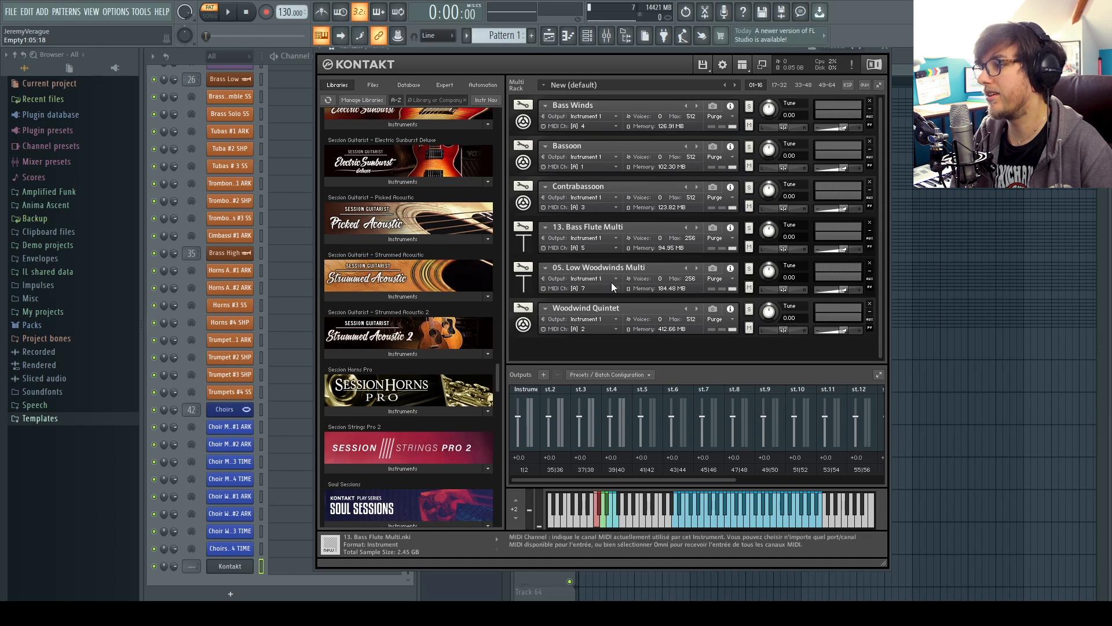
Route the Bassoon instrument's output to st.2 and the Contrabassoon's output to st.3.
{"action": "left_click", "coordinate": [615, 157]}
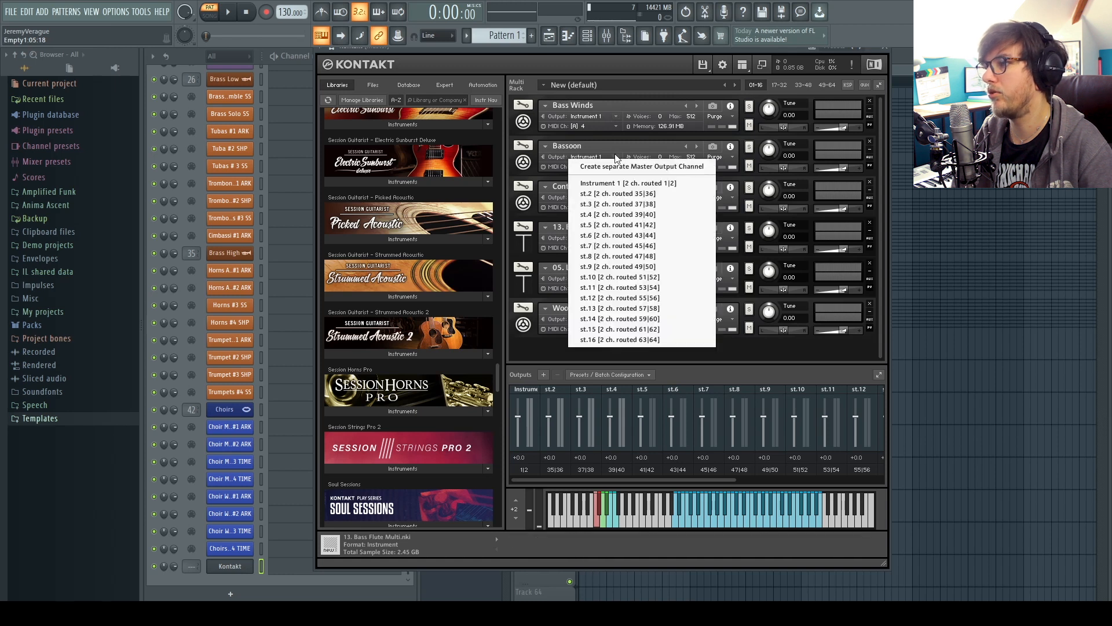
{"action": "left_click", "coordinate": [606, 198]}
{"action": "left_click", "coordinate": [615, 197]}
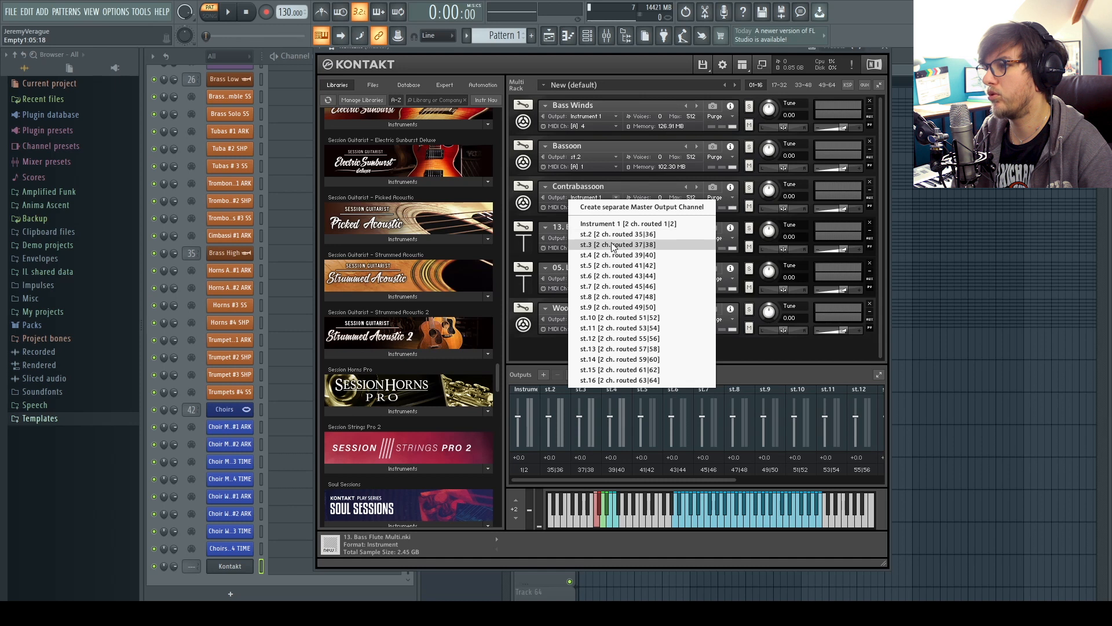
{"action": "left_click", "coordinate": [615, 243]}
Route 13. Bass Flute Multi to output st.4, 05. Low Woodwinds Multi to st.6 and Woodwind Quintet to st.7.
{"action": "left_click", "coordinate": [615, 244]}
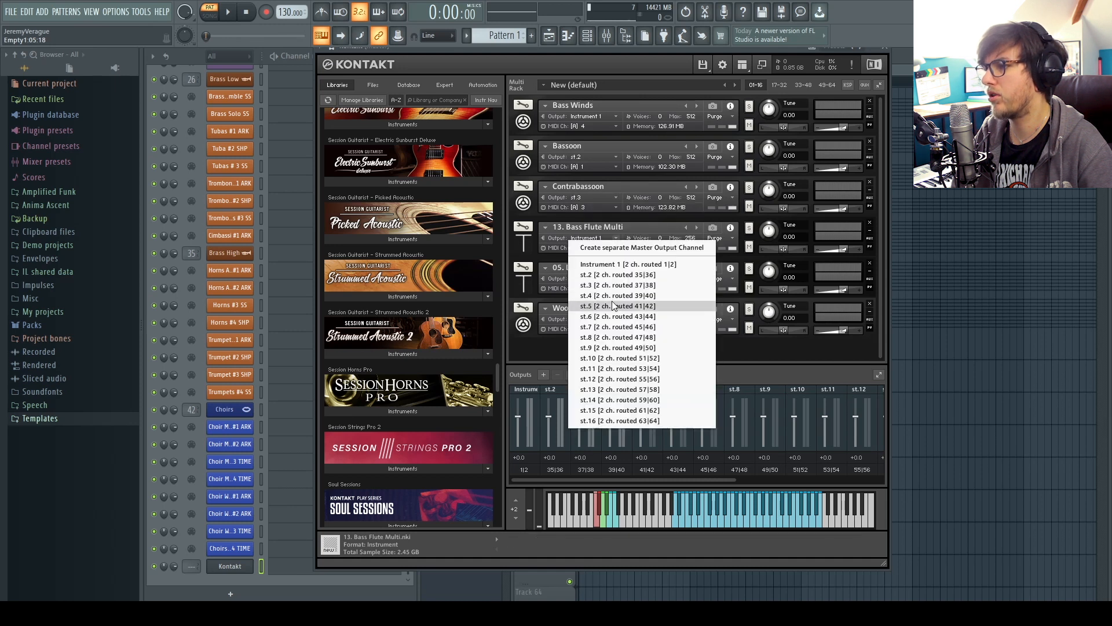
{"action": "left_click", "coordinate": [617, 297]}
{"action": "left_click", "coordinate": [617, 240]}
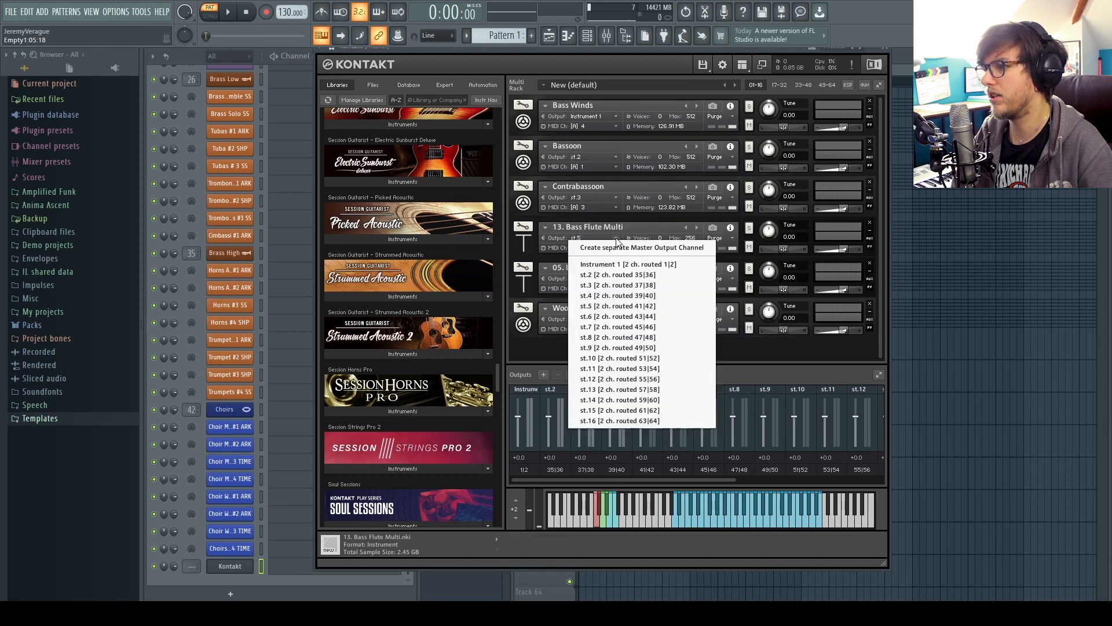
{"action": "left_click", "coordinate": [617, 293]}
{"action": "left_click", "coordinate": [615, 280]}
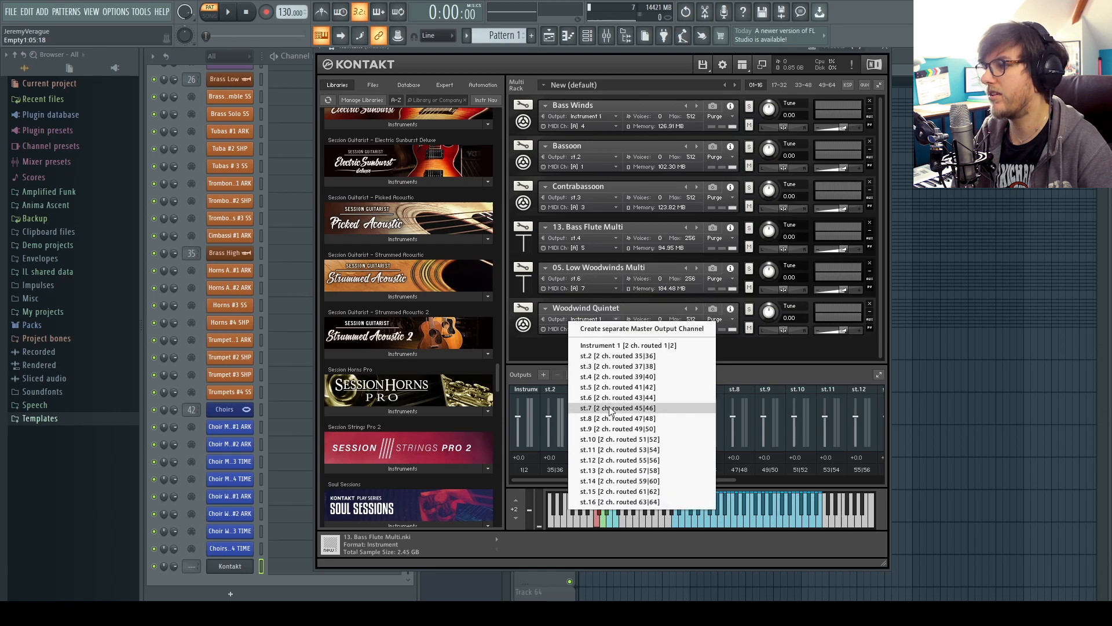
{"action": "left_click", "coordinate": [611, 409]}
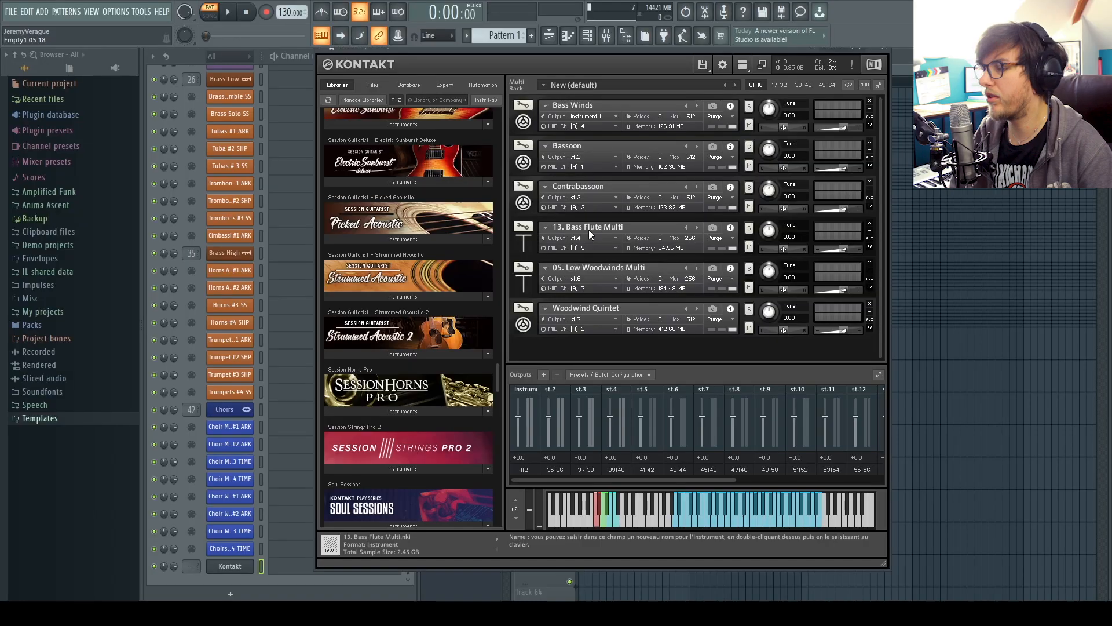
Rename the rack instruments Bassoons #1 SS, Bassoon #2 SS, Bassoon #3 SS, Bass Flute #1 TIME, Low Woodwinds #1 TIME and Woodwind Quintet SS.
{"action": "double_click", "coordinate": [588, 229]}
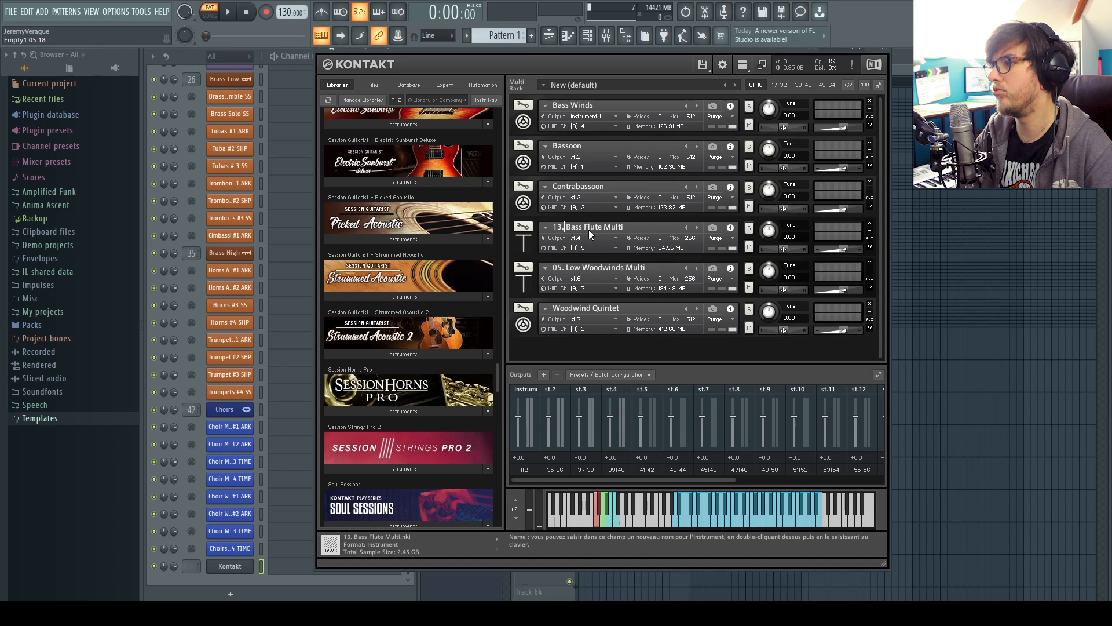
{"action": "key", "text": "BackSpace"}
{"action": "key", "text": "BackSpace"}
{"action": "key", "text": "BackSpace"}
{"action": "key", "text": "BackSpace"}
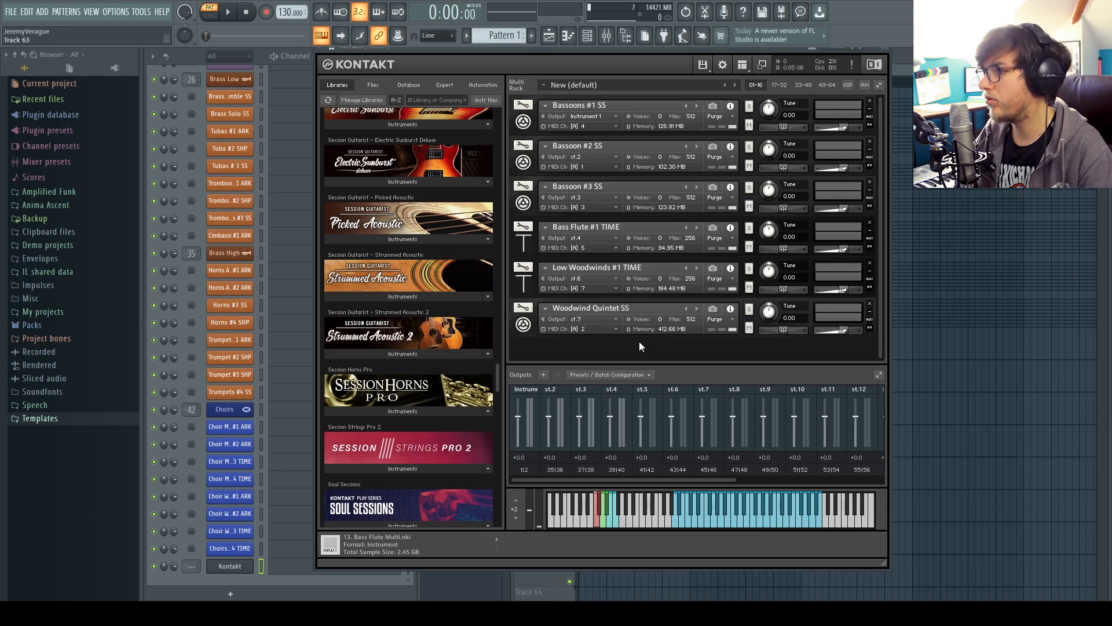
Rename the output section channels according to their assigned instruments and review the output choices for Bassoons #1 SS.
{"action": "left_click", "coordinate": [649, 373]}
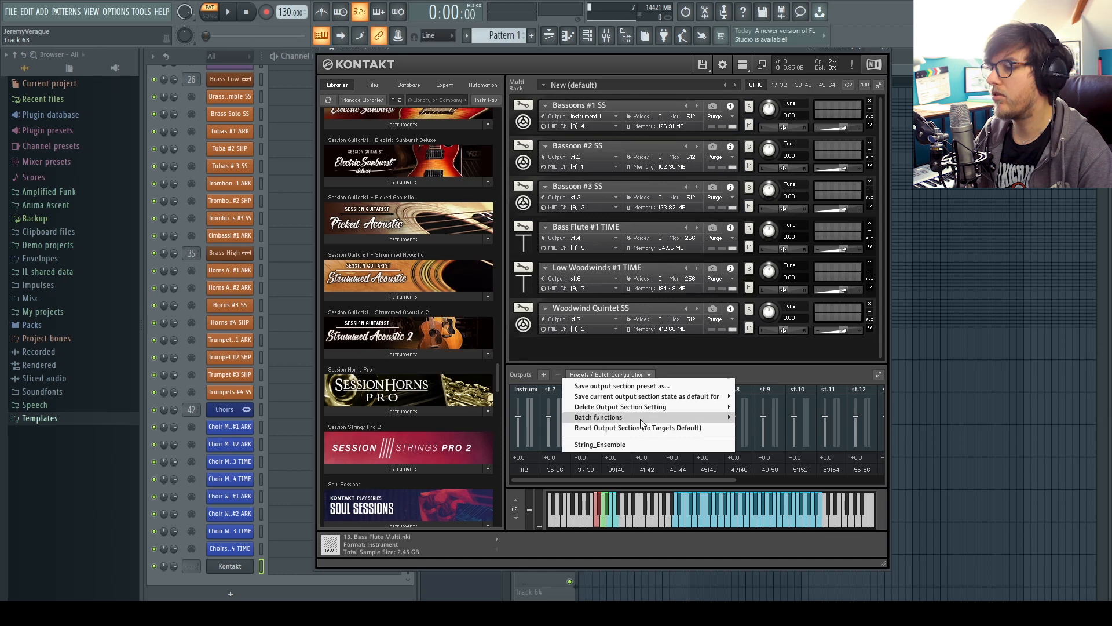
{"action": "mouse_move", "coordinate": [641, 418]}
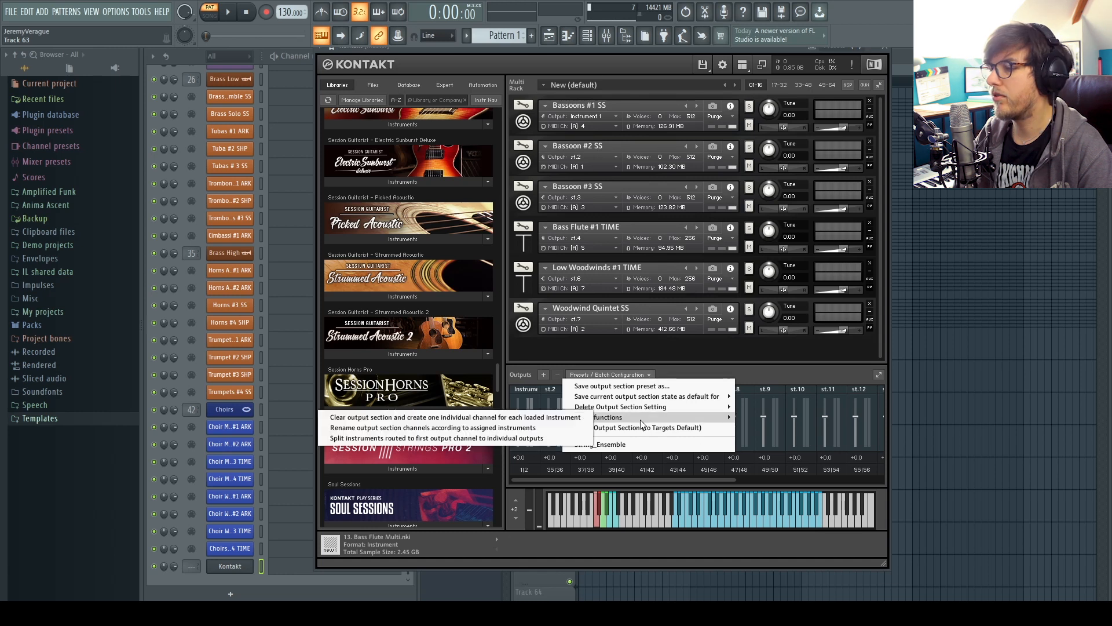
{"action": "left_click", "coordinate": [533, 428]}
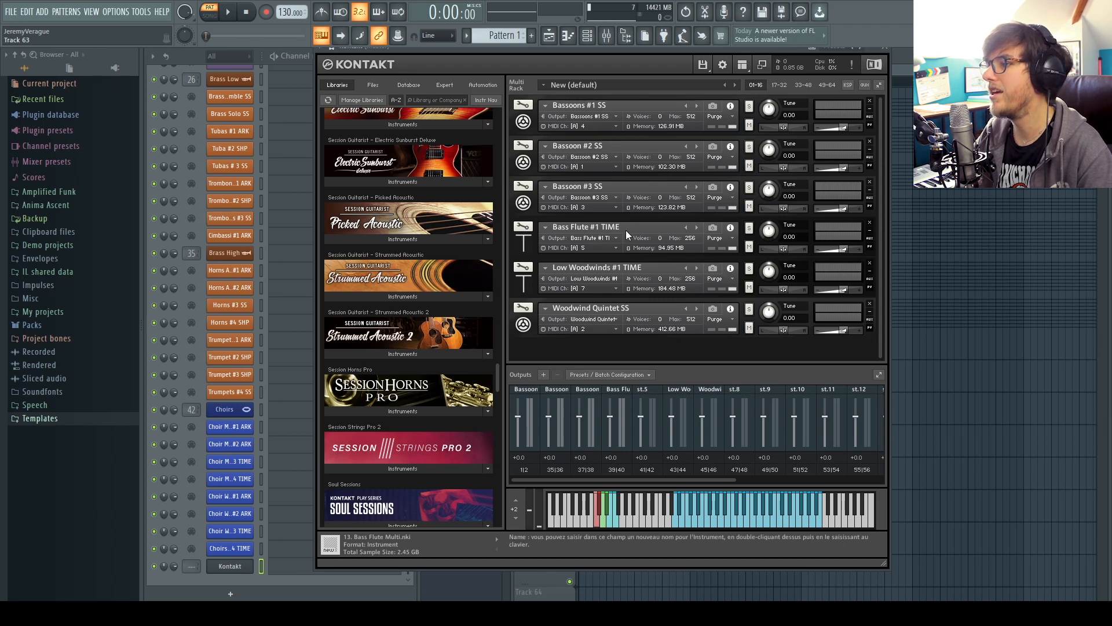
{"action": "left_click", "coordinate": [615, 118]}
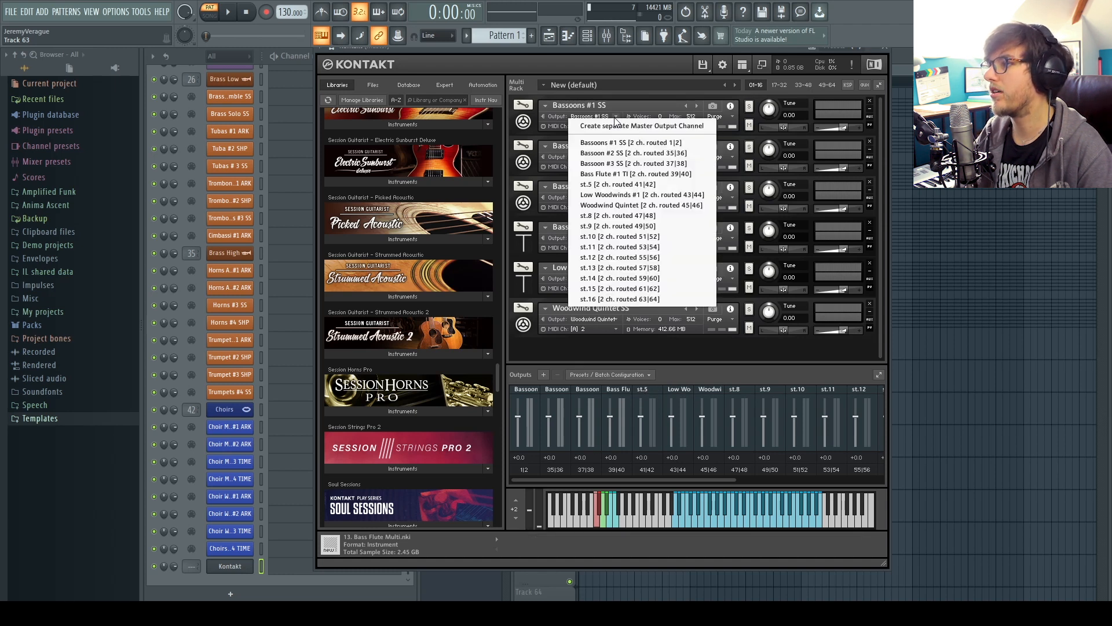
{"action": "left_click", "coordinate": [743, 347]}
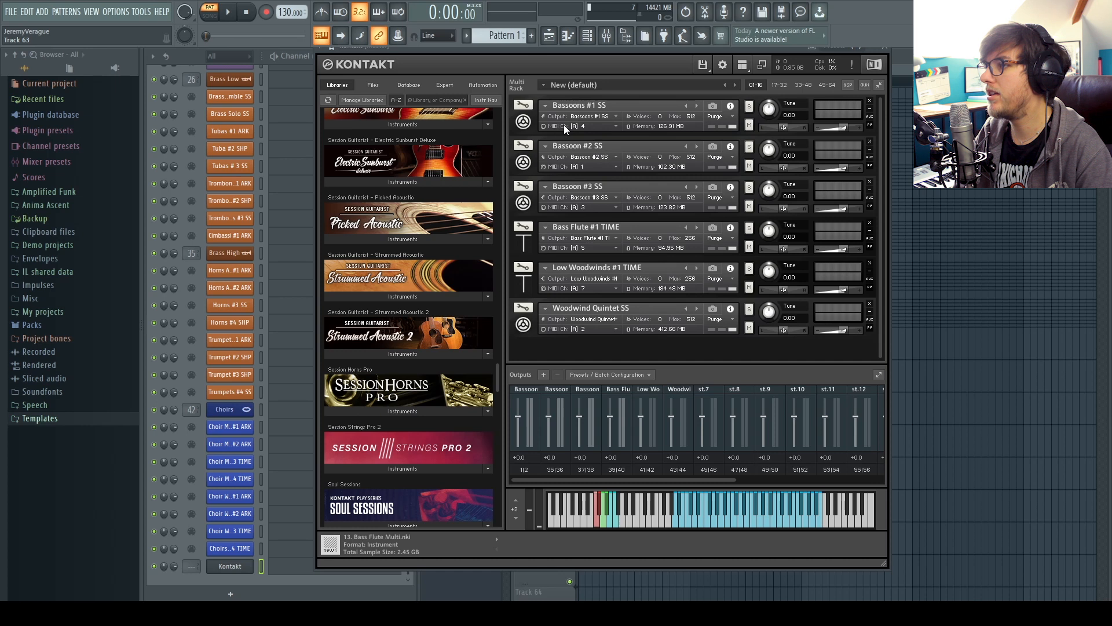
Set the Port A MIDI channels: Bassoons #1 to 1, Bassoon #2 to 2, Bass Flute to 4, Low Woodwinds to 5, Woodwind Quintet to 6.
{"action": "left_click", "coordinate": [595, 125]}
{"action": "mouse_move", "coordinate": [618, 152]}
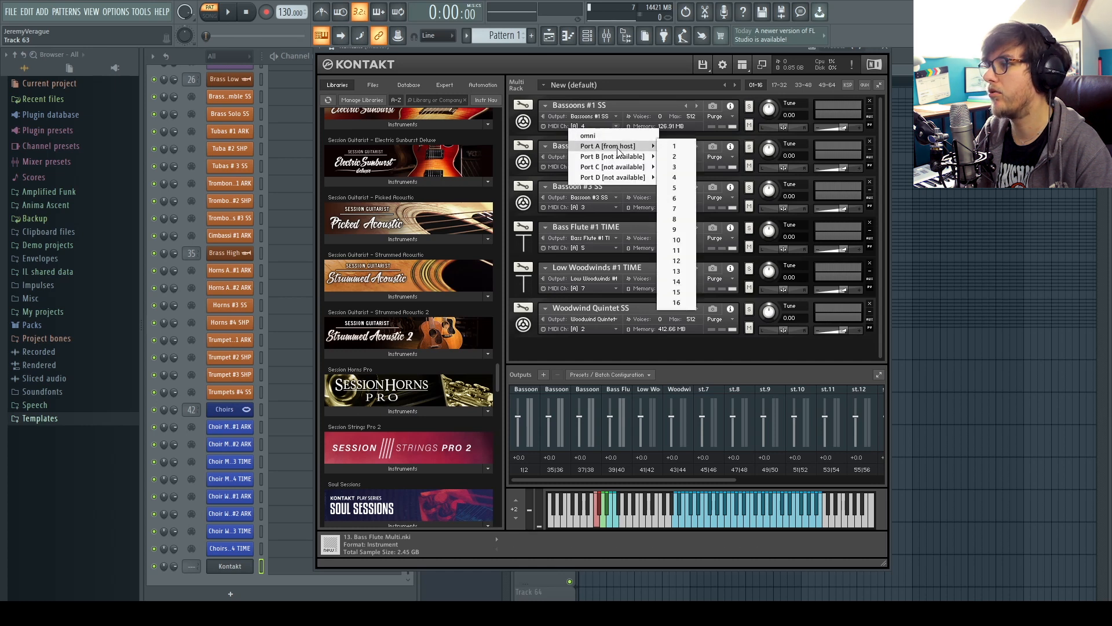
{"action": "left_click", "coordinate": [674, 146]}
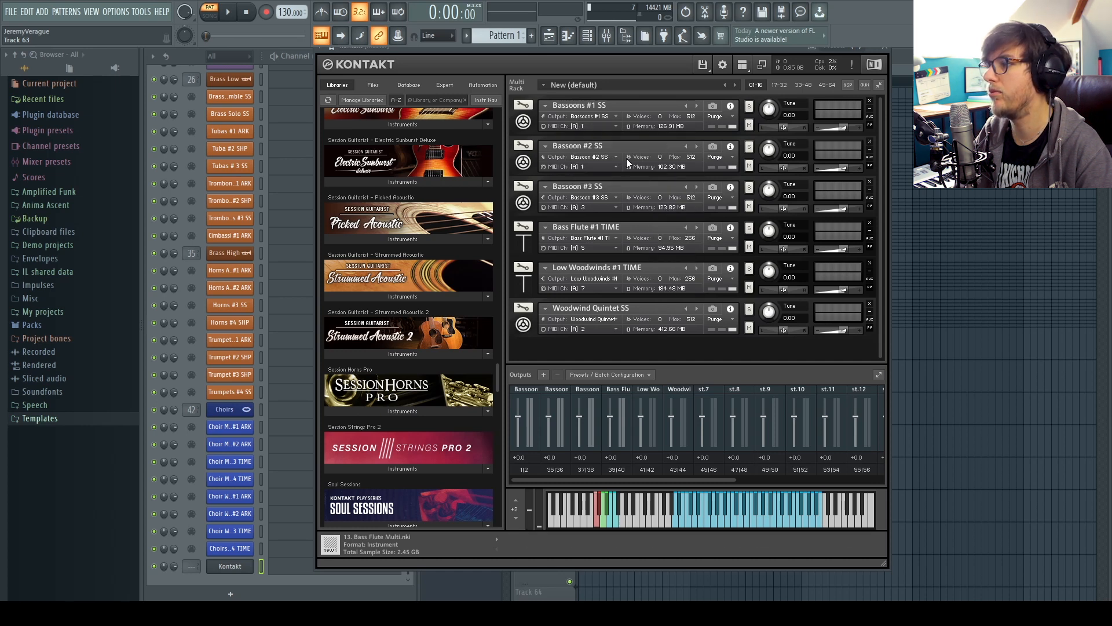
{"action": "left_click", "coordinate": [615, 167]}
{"action": "left_click", "coordinate": [674, 196]}
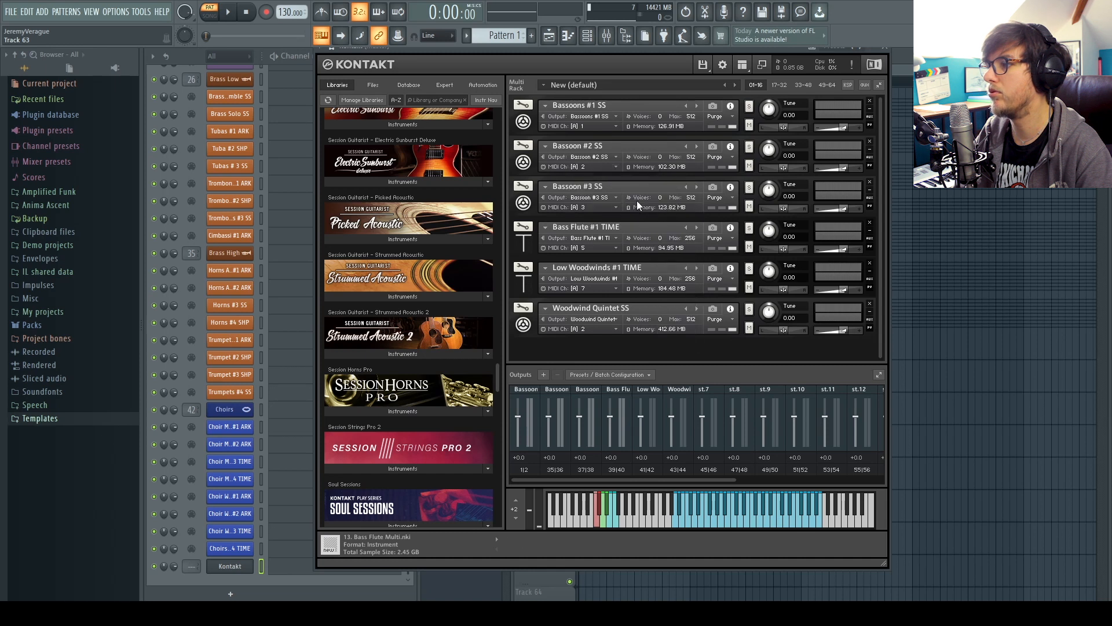
{"action": "left_click", "coordinate": [614, 247]}
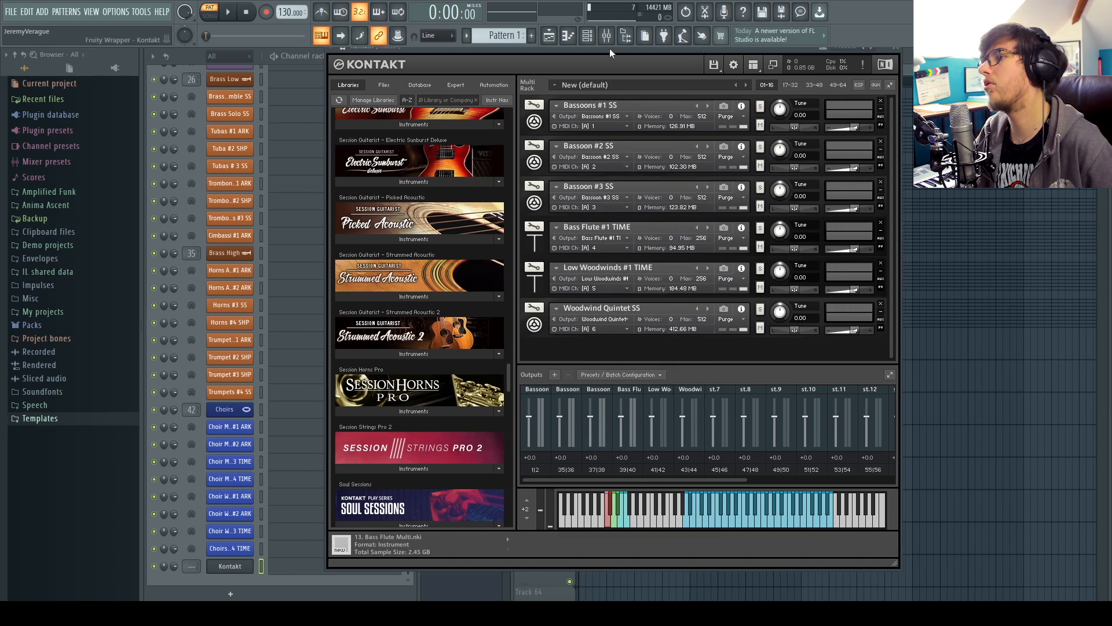
Move the Kontakt window clear of the channel rack and open its wrapper settings with the MIDI port options.
{"action": "left_click_drag", "start_coordinate": [609, 47], "coordinate": [717, 48]}
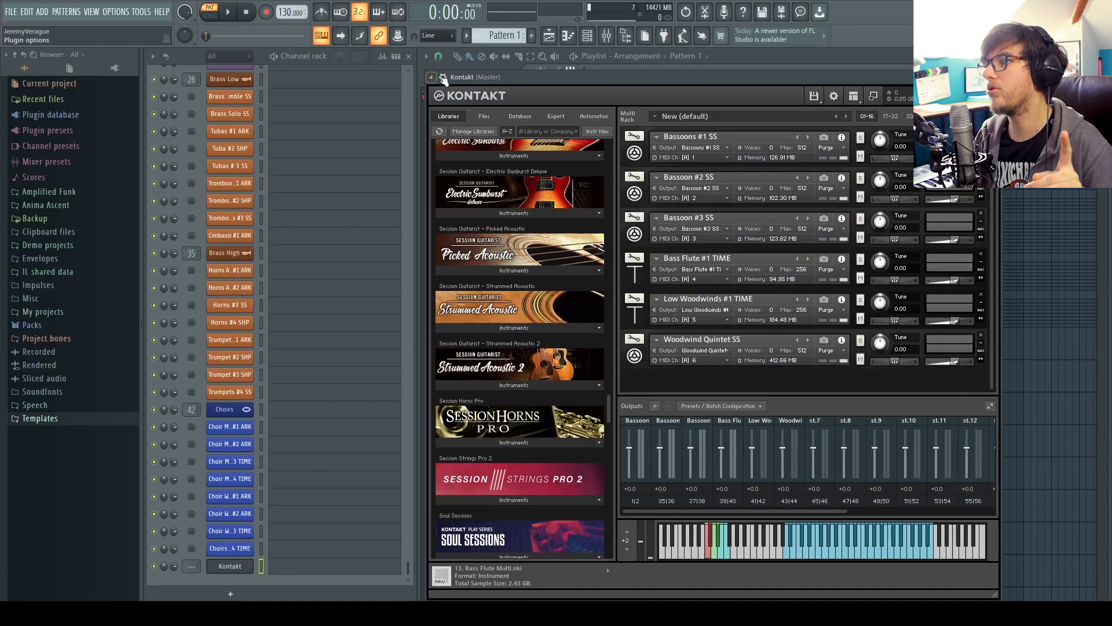
{"action": "left_click", "coordinate": [443, 78]}
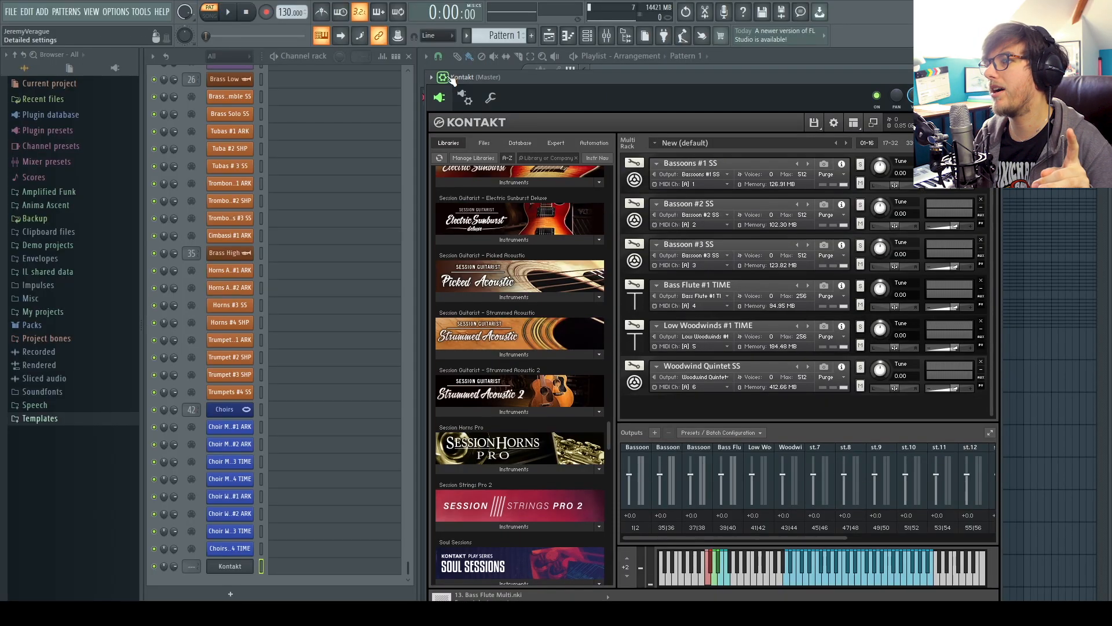
{"action": "left_click", "coordinate": [465, 98]}
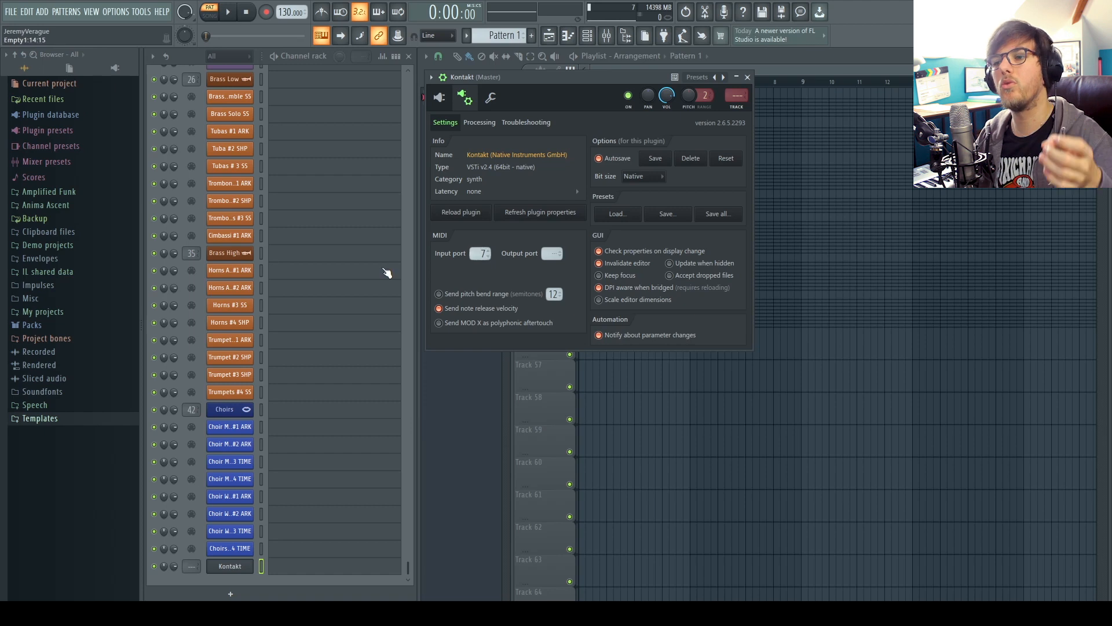
Examine the Keys Kontakt instance and the existing string and brass groups in the channel rack.
{"action": "scroll", "coordinate": [329, 338], "scroll_direction": "up", "scroll_amount": 10}
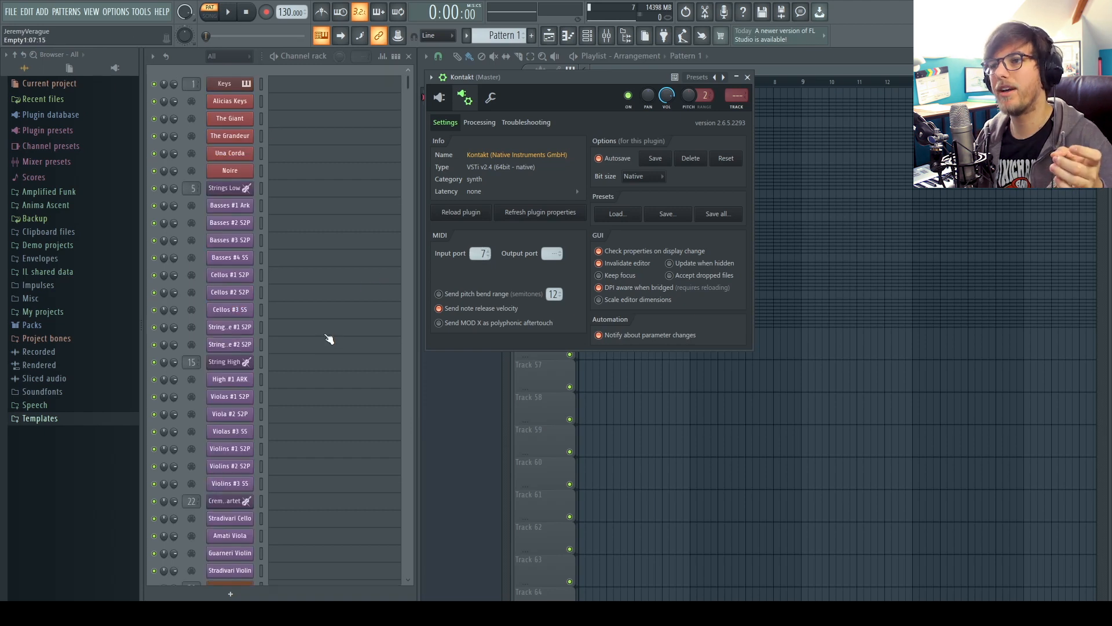
{"action": "left_click", "coordinate": [251, 83]}
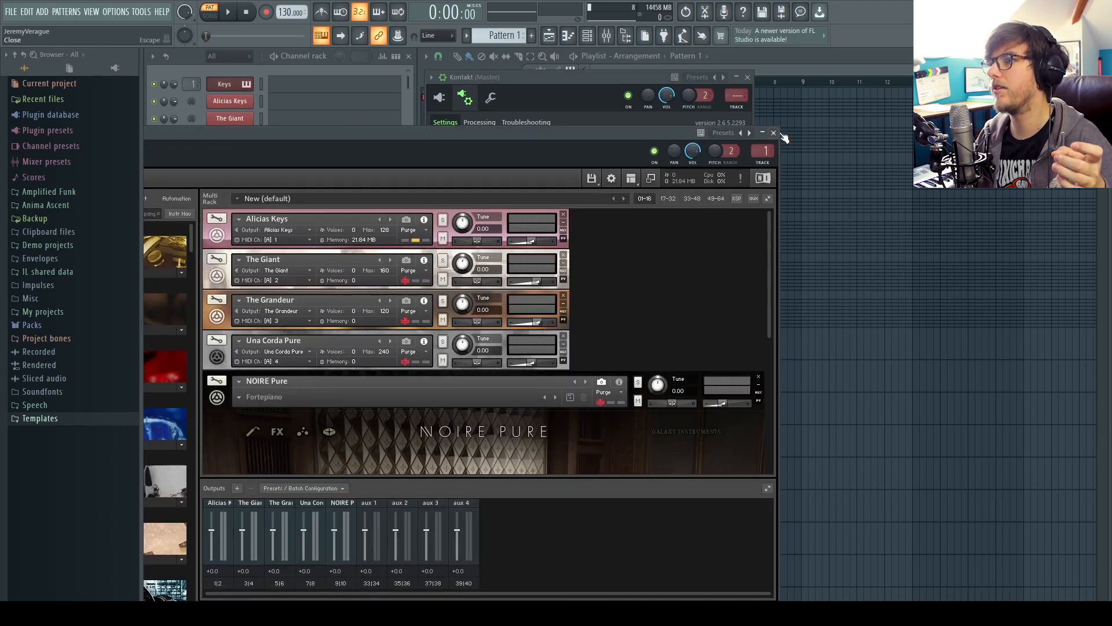
{"action": "left_click", "coordinate": [776, 134]}
{"action": "scroll", "coordinate": [242, 191], "scroll_direction": "down", "scroll_amount": 3}
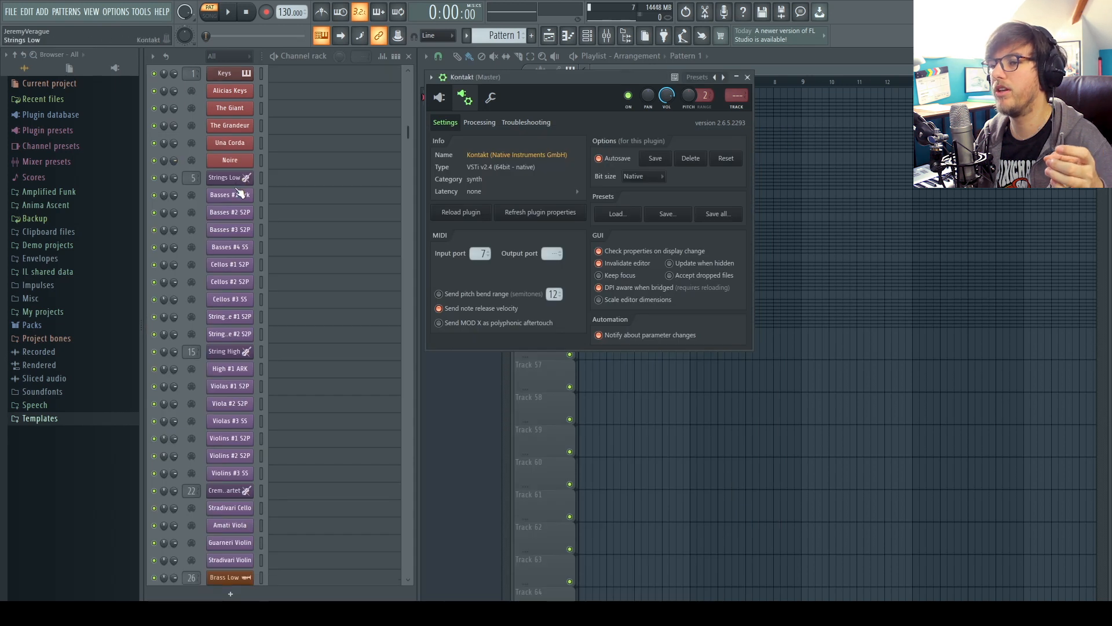
{"action": "scroll", "coordinate": [246, 255], "scroll_direction": "down", "scroll_amount": 5}
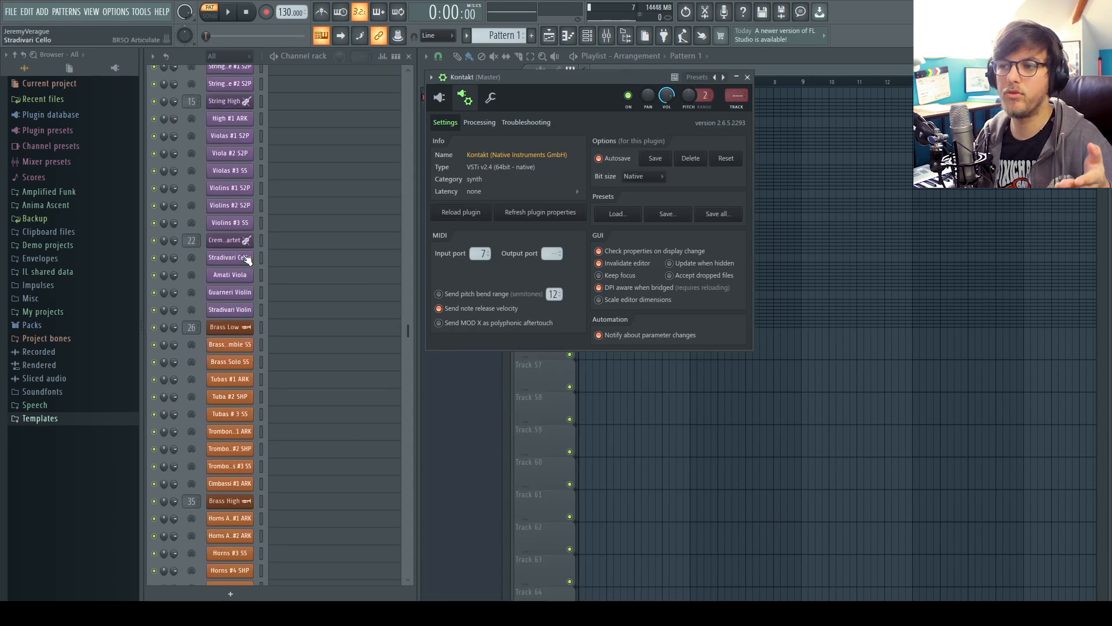
Set the new Kontakt instance's MIDI input port to 8 and close its window.
{"action": "scroll", "coordinate": [245, 254], "scroll_direction": "down", "scroll_amount": 3}
{"action": "scroll", "coordinate": [223, 386], "scroll_direction": "down", "scroll_amount": 4}
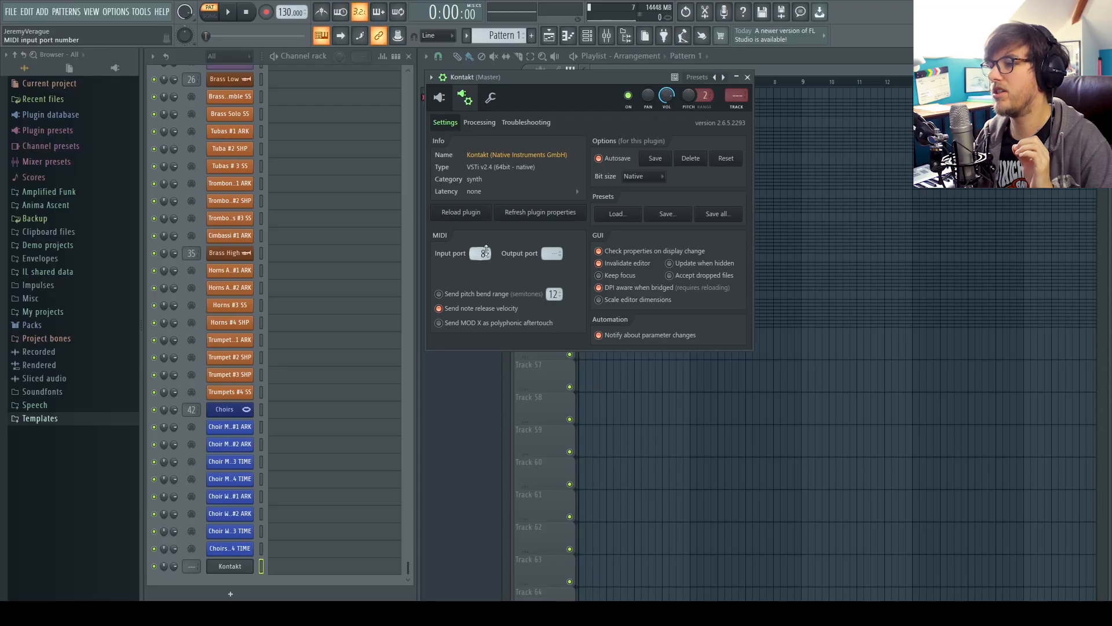
{"action": "left_click", "coordinate": [238, 568]}
Add a BRSO Articulate channel below the Kontakt channel and set it to port 8, channel 1.
{"action": "left_click", "coordinate": [232, 594]}
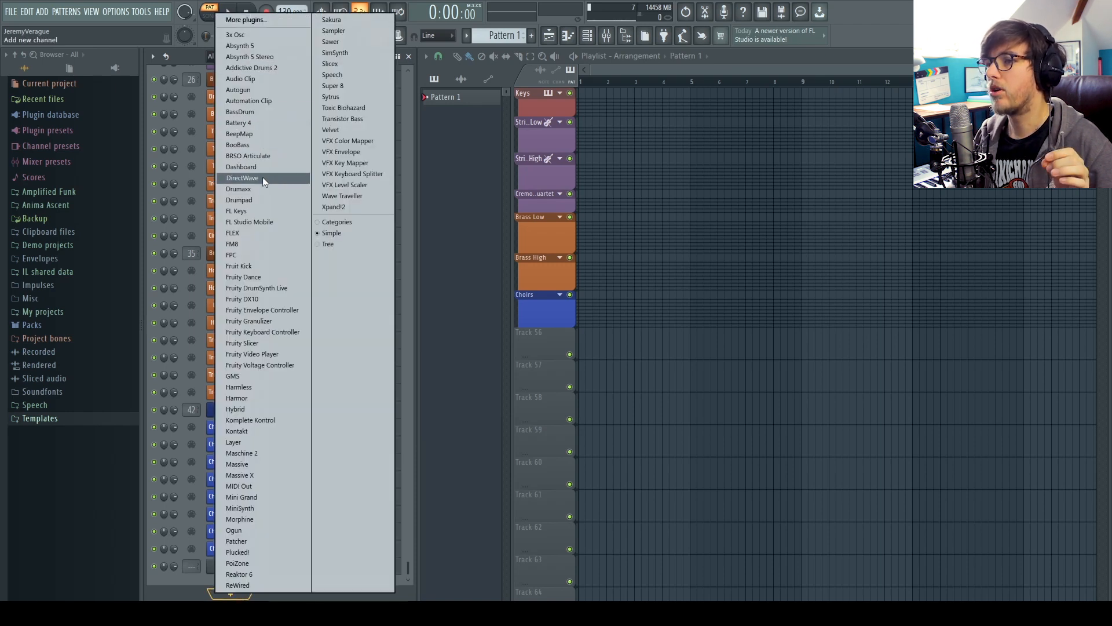
{"action": "left_click", "coordinate": [281, 154]}
{"action": "left_click_drag", "start_coordinate": [252, 141], "coordinate": [667, 145]}
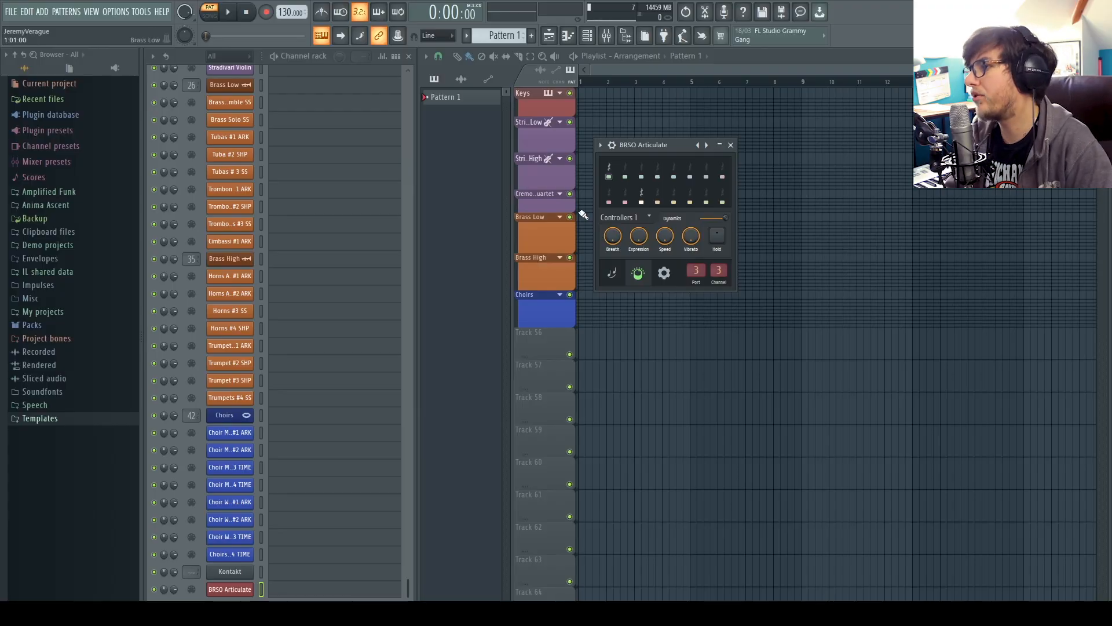
{"action": "left_click_drag", "start_coordinate": [675, 144], "coordinate": [436, 221]}
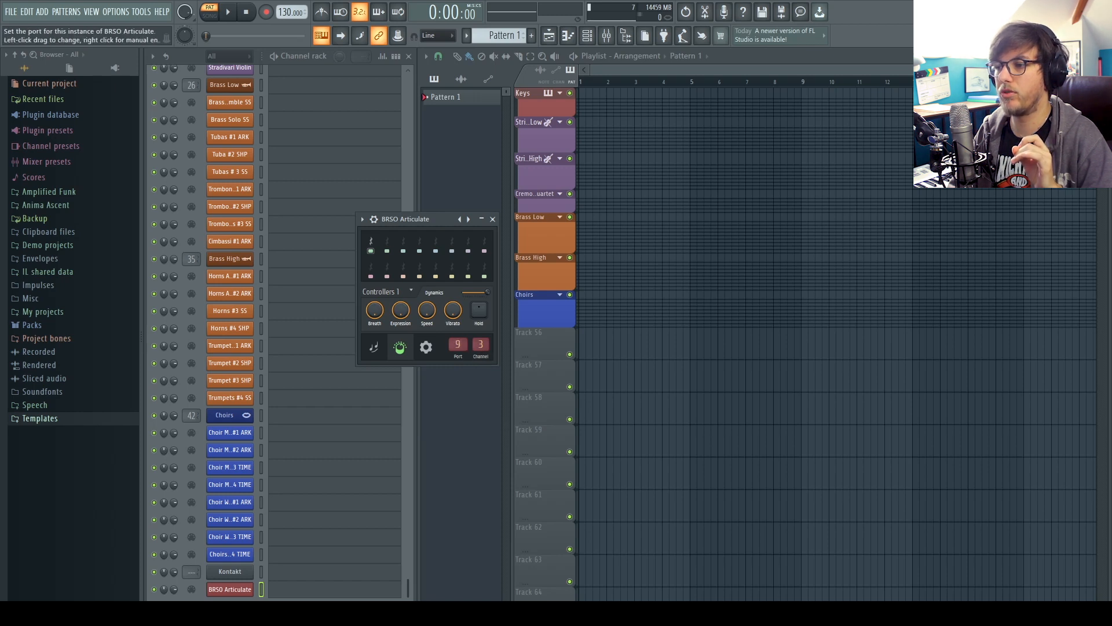
Reopen the woodwind Kontakt instance's instrument rack and select only the BRSO Articulate channel to test Bassoons #1 SS.
{"action": "left_click", "coordinate": [230, 572]}
{"action": "left_click_drag", "start_coordinate": [697, 82], "coordinate": [810, 82]}
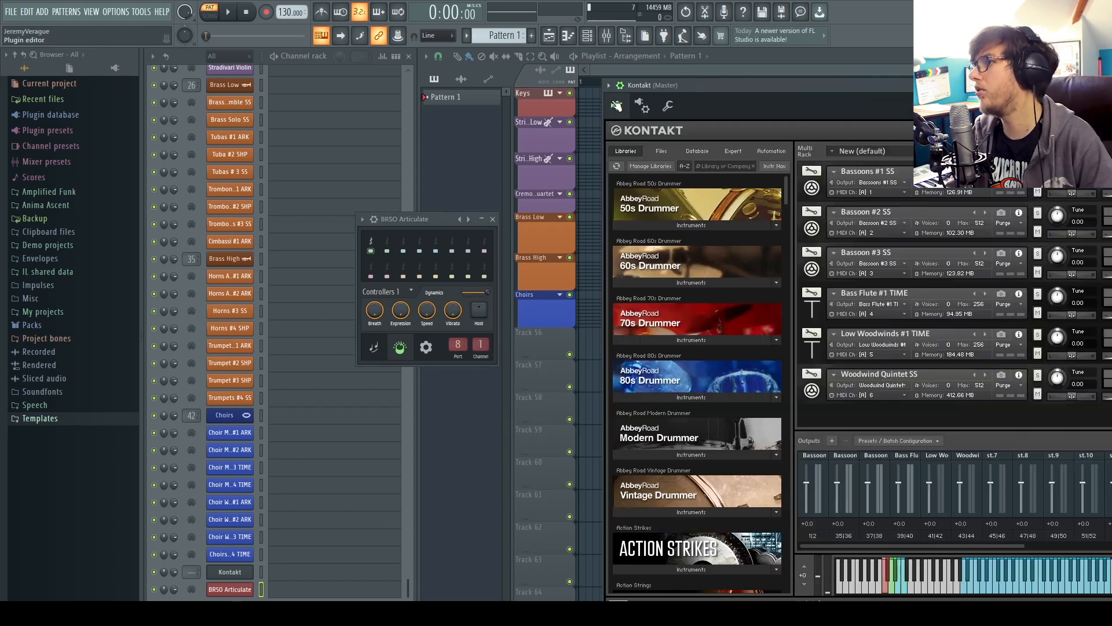
{"action": "left_click", "coordinate": [616, 105]}
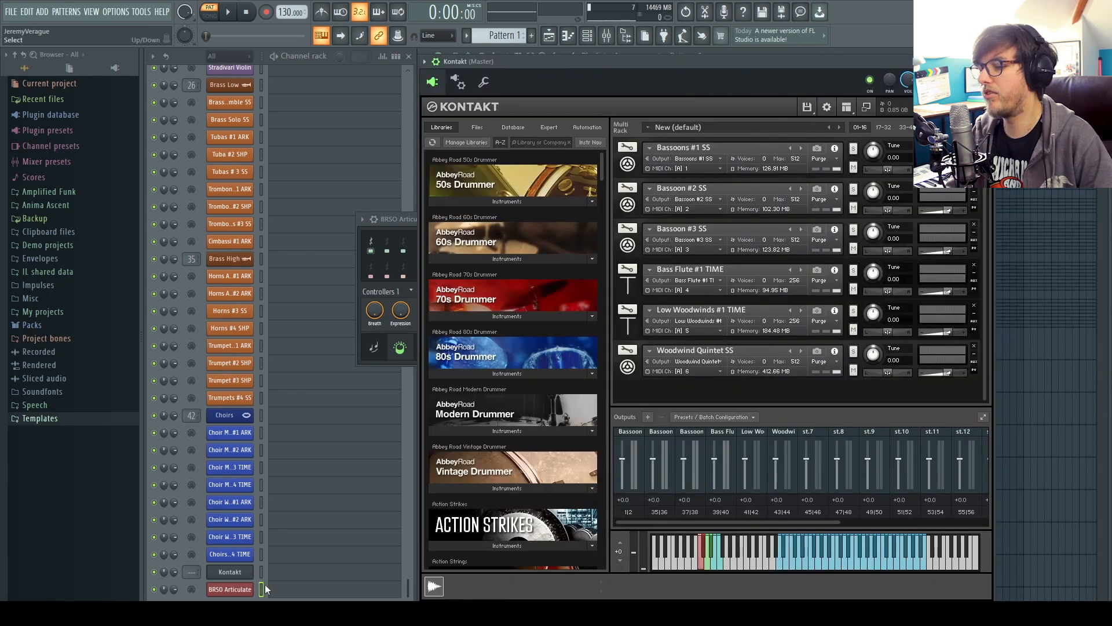
{"action": "left_click", "coordinate": [263, 588]}
{"action": "left_click", "coordinate": [263, 587]}
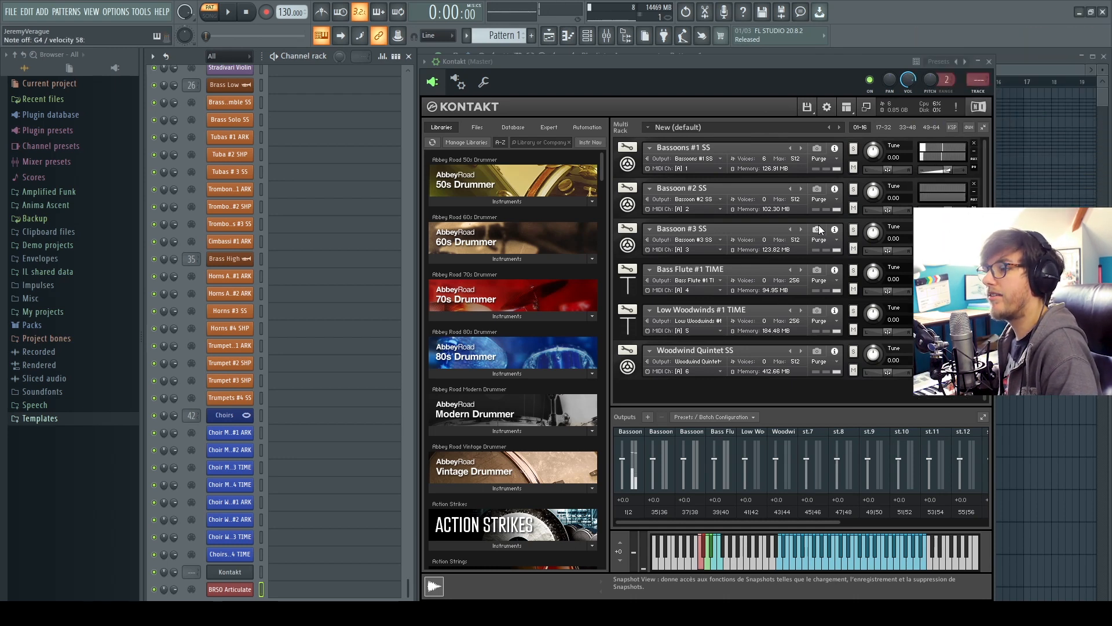
Add a second BRSO Articulate channel, set it to port 8, channel 2, and select it alone for playing.
{"action": "left_click", "coordinate": [223, 606]}
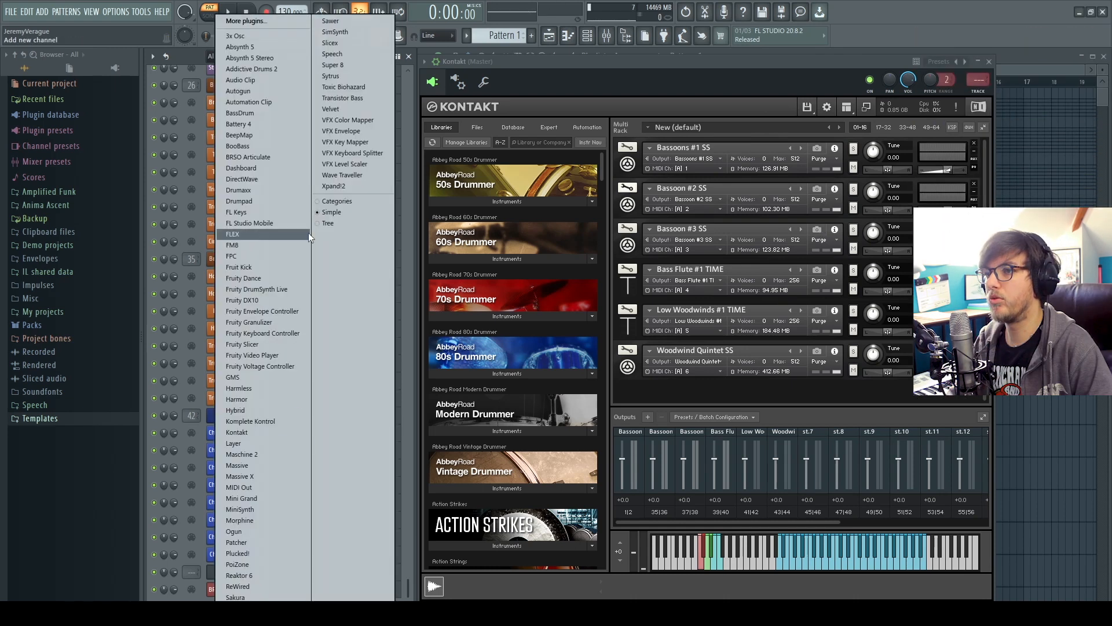
{"action": "left_click", "coordinate": [297, 159]}
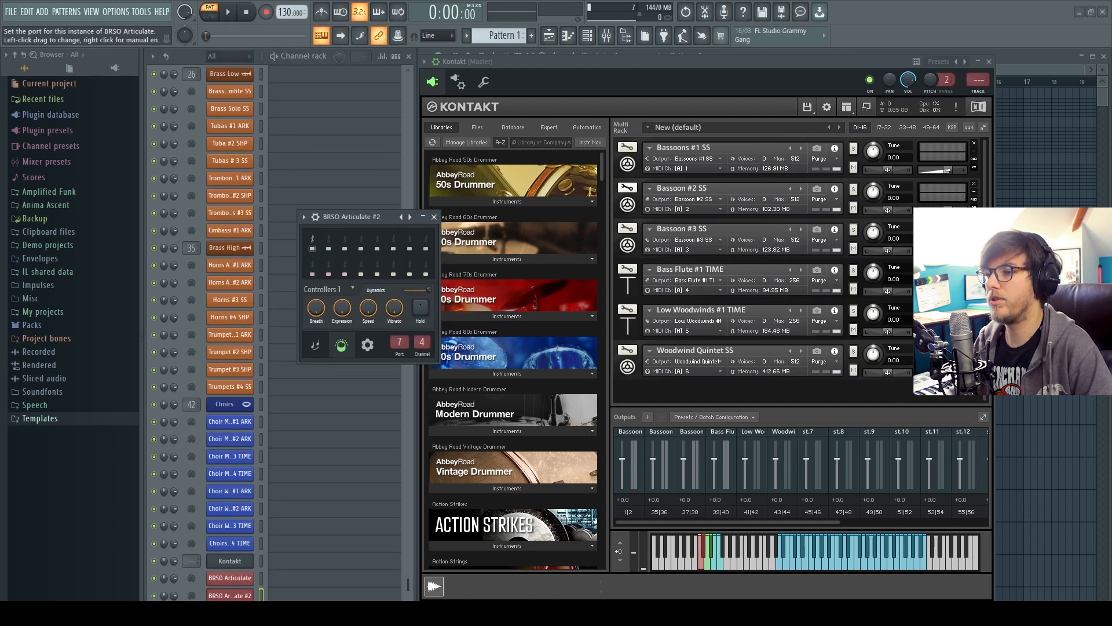
{"action": "left_click_drag", "start_coordinate": [422, 341], "coordinate": [422, 350]}
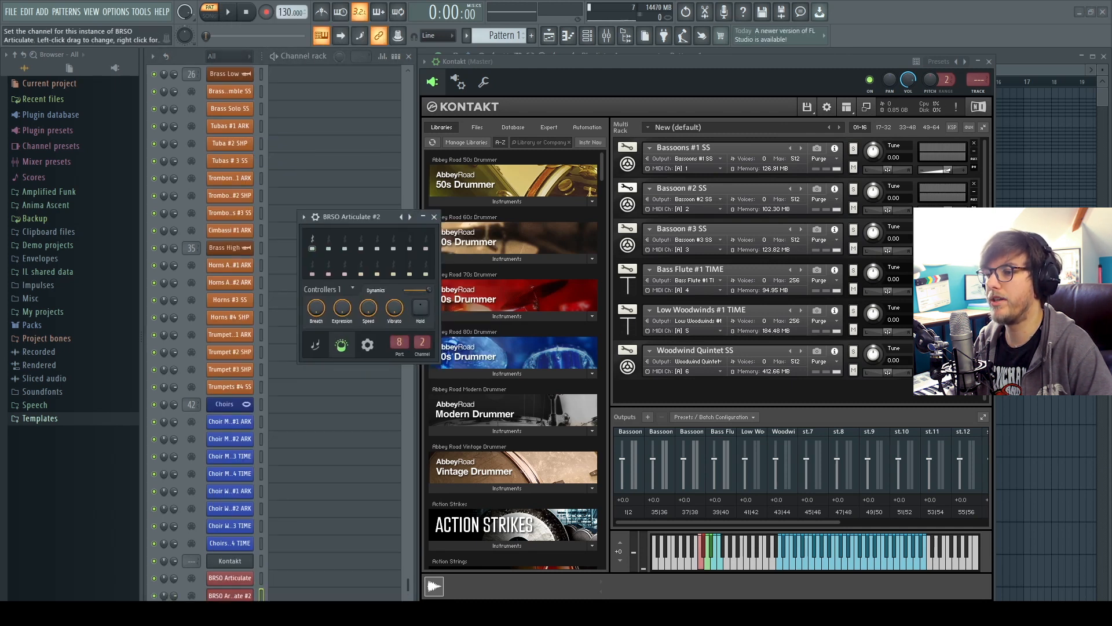
{"action": "left_click", "coordinate": [261, 597]}
{"action": "left_click", "coordinate": [261, 597]}
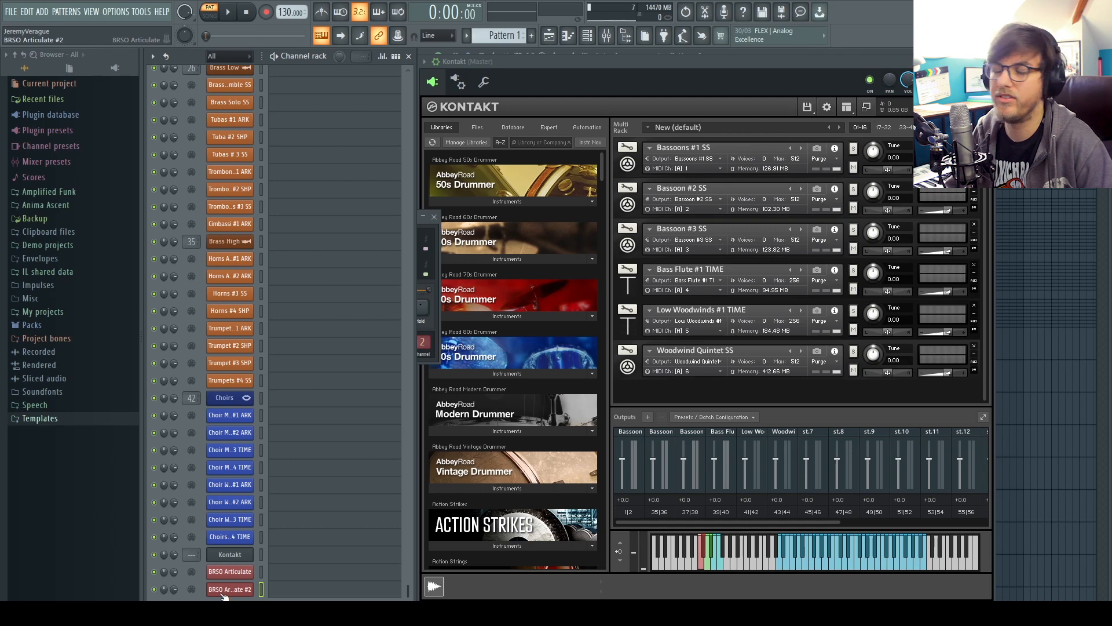
Link the Dynamics slider of BRSO Articulate #2 to a MIDI controller and show the plugin's articulation settings.
{"action": "left_click", "coordinate": [428, 218]}
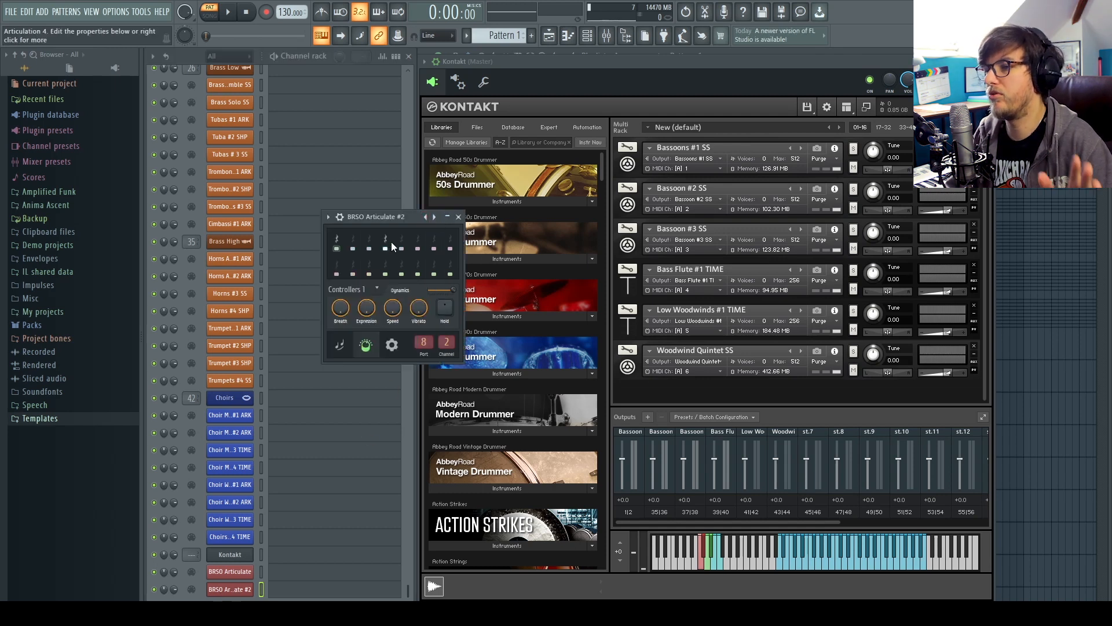
{"action": "left_click_drag", "start_coordinate": [391, 216], "coordinate": [509, 173]}
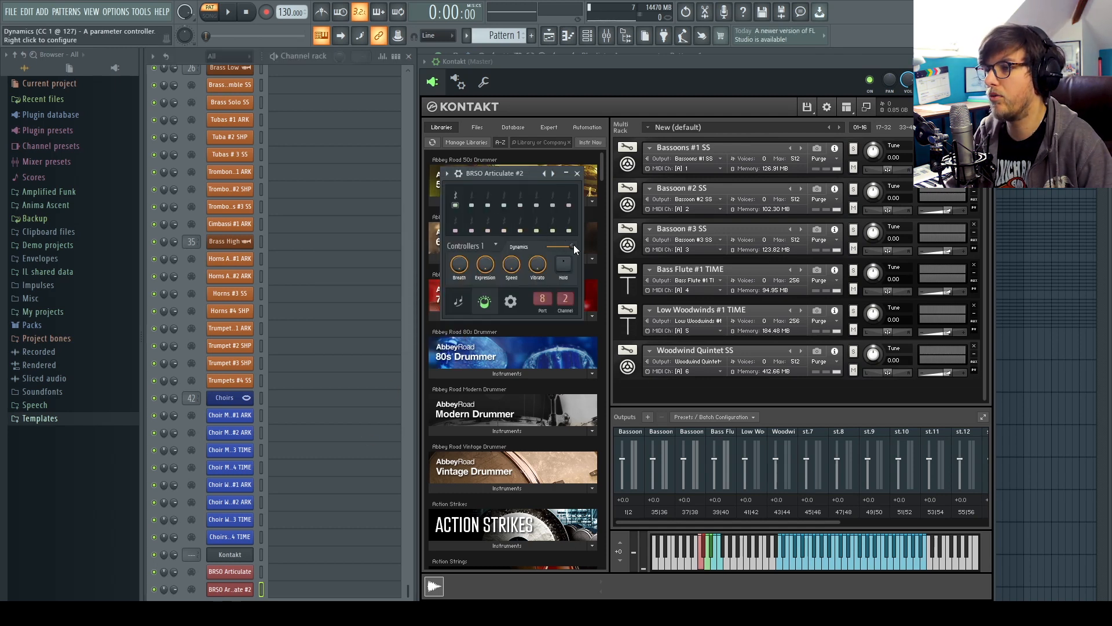
{"action": "right_click", "coordinate": [574, 245]}
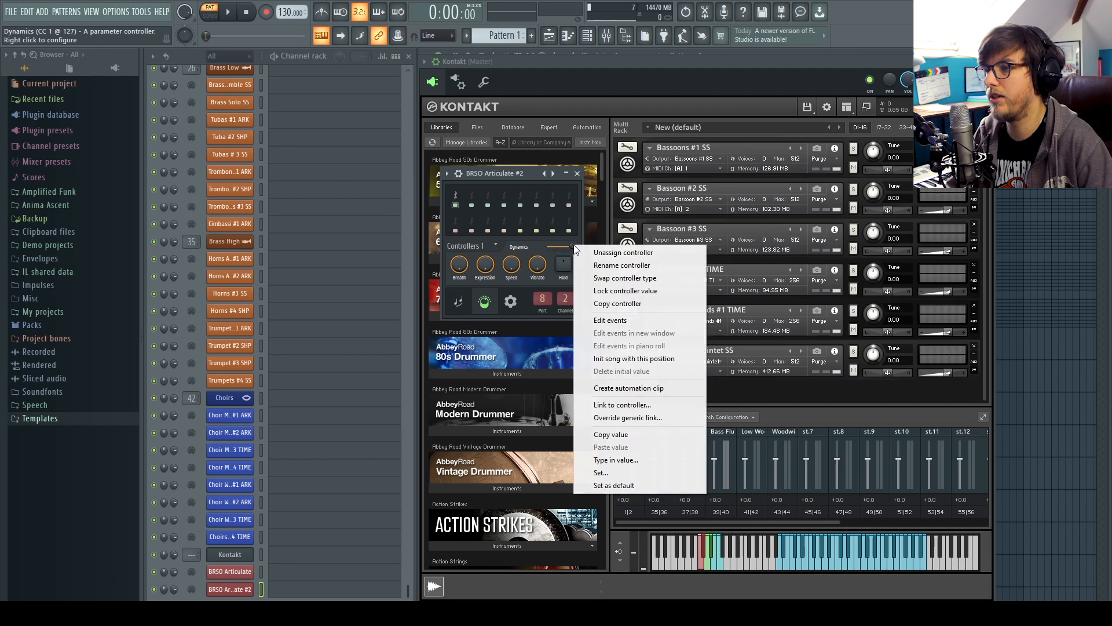
{"action": "left_click", "coordinate": [621, 406]}
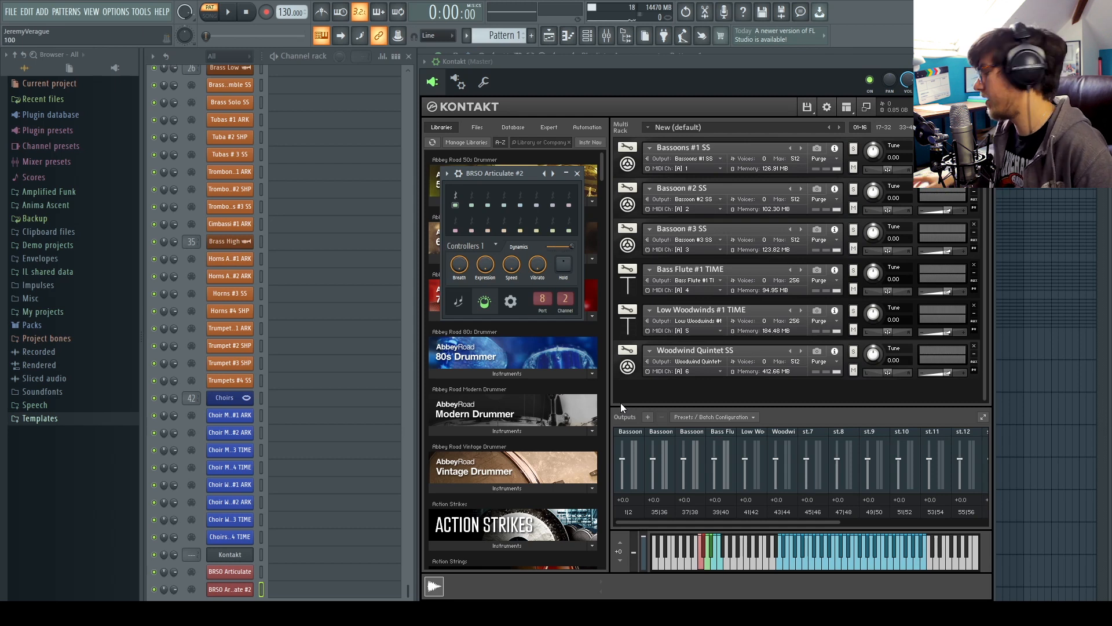
{"action": "left_click", "coordinate": [458, 301]}
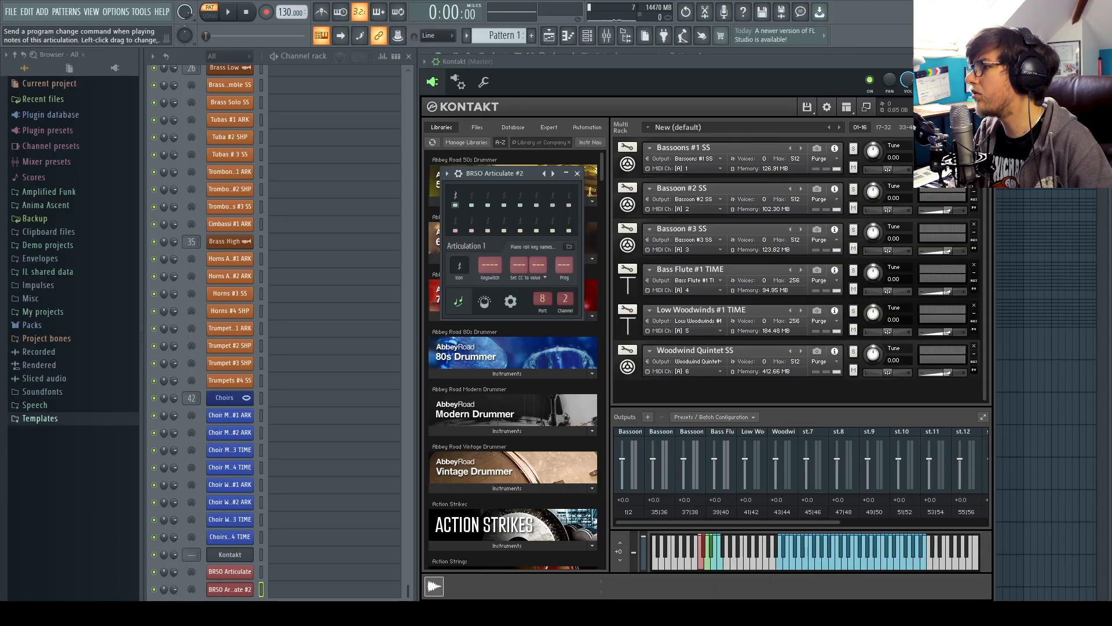
Expand Bassoons #1 SS in the Kontakt rack and place the first BRSO Articulate window beside it.
{"action": "left_click", "coordinate": [974, 166]}
{"action": "left_click", "coordinate": [973, 167]}
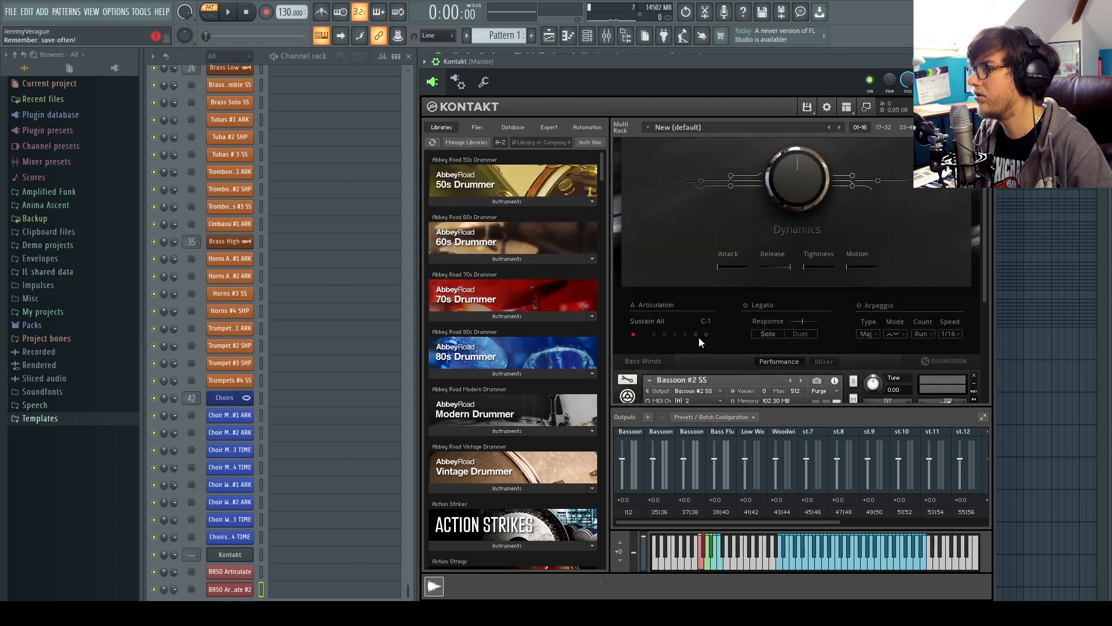
{"action": "left_click_drag", "start_coordinate": [220, 140], "coordinate": [246, 130]}
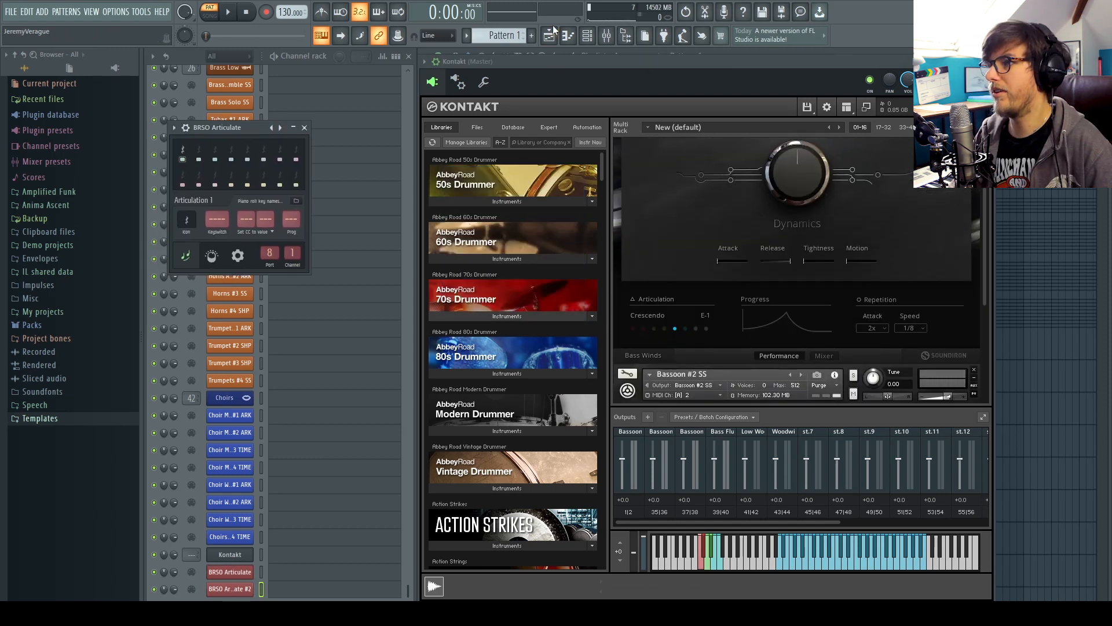
Compare the piano roll's note colour groups with the articulation slots in BRSO Articulate, then close the piano roll.
{"action": "left_click", "coordinate": [549, 34]}
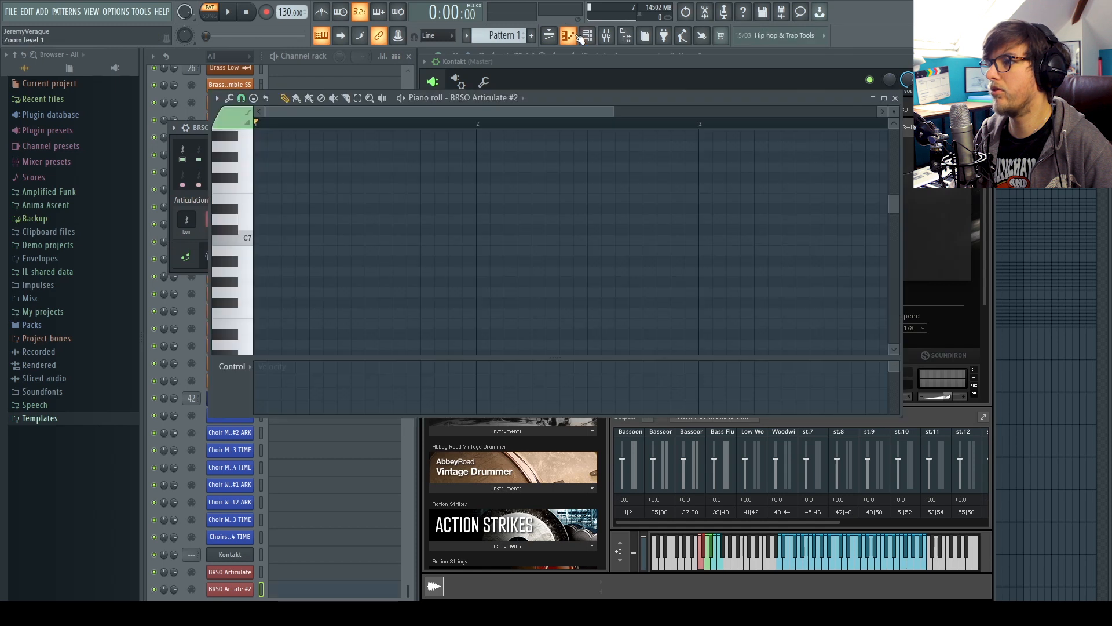
{"action": "left_click", "coordinate": [180, 154]}
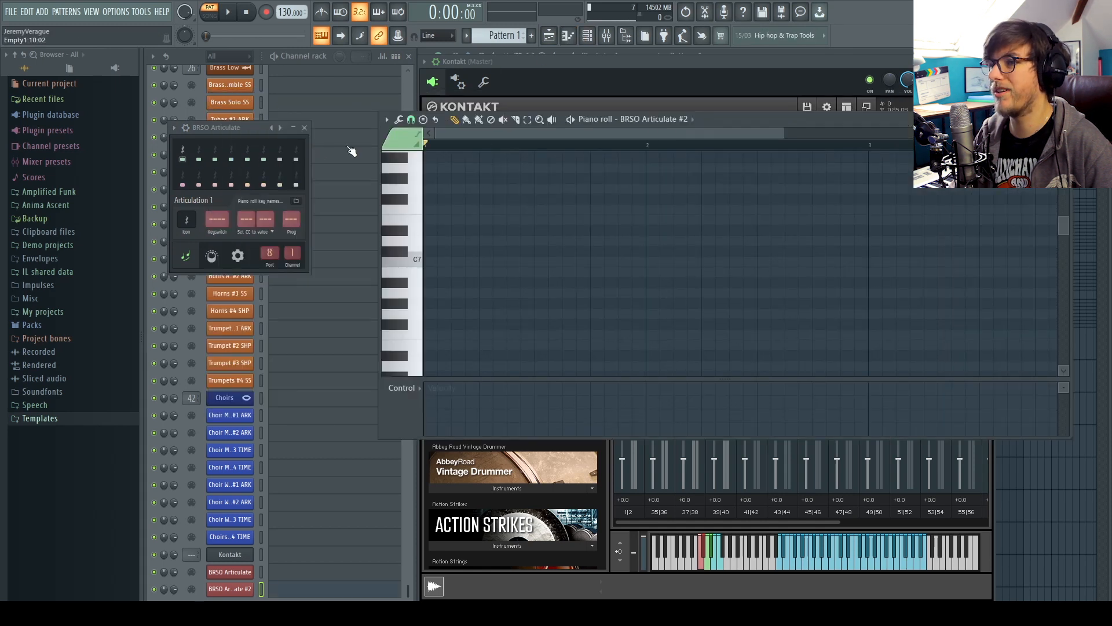
{"action": "left_click", "coordinate": [401, 140]}
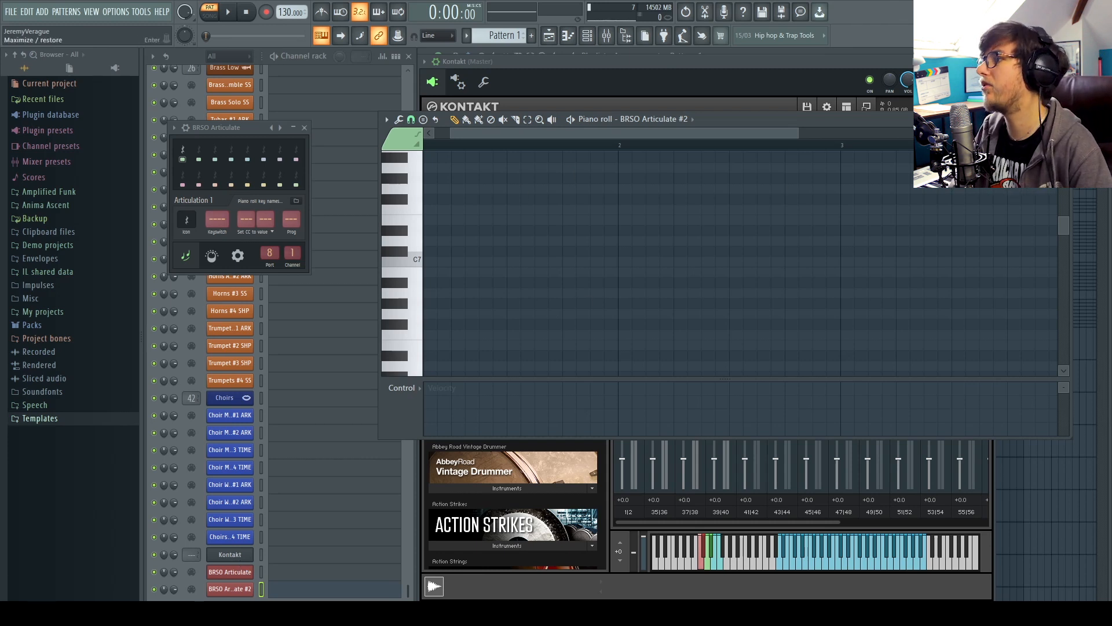
{"action": "left_click", "coordinate": [1064, 119]}
Audition Bassoons #1 SS through the first BRSO Articulate channel with the Sustain All, Staccato and Crescendo articulations.
{"action": "scroll", "coordinate": [755, 246], "scroll_direction": "down", "scroll_amount": 2}
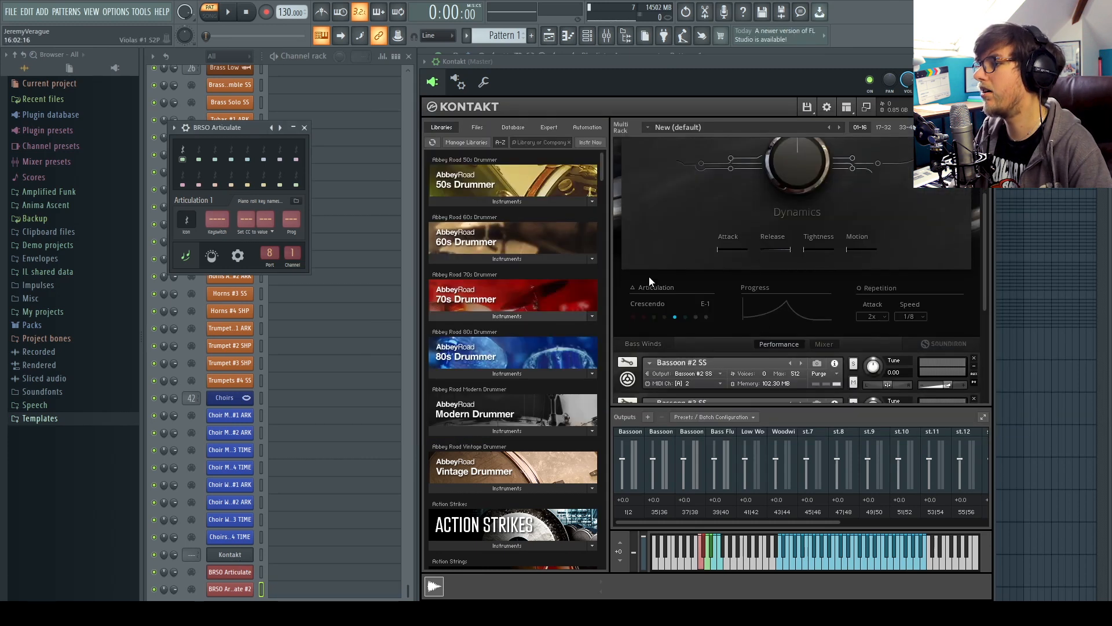
{"action": "left_click", "coordinate": [636, 318]}
{"action": "scroll", "coordinate": [665, 291], "scroll_direction": "up", "scroll_amount": 1}
{"action": "scroll", "coordinate": [665, 292], "scroll_direction": "down", "scroll_amount": 1}
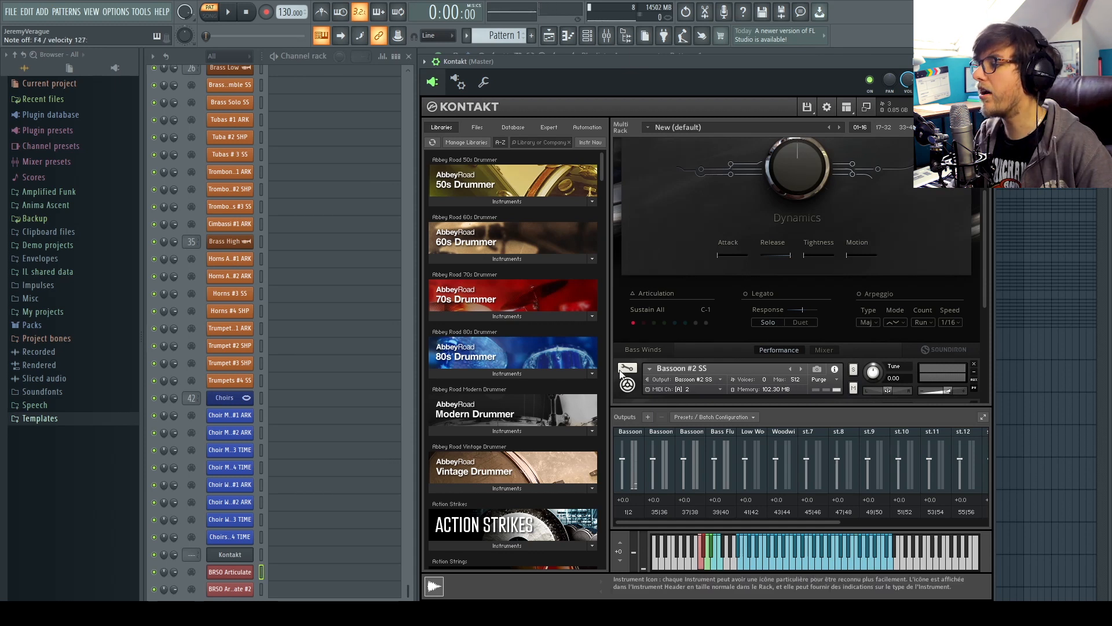
{"action": "left_click", "coordinate": [653, 322]}
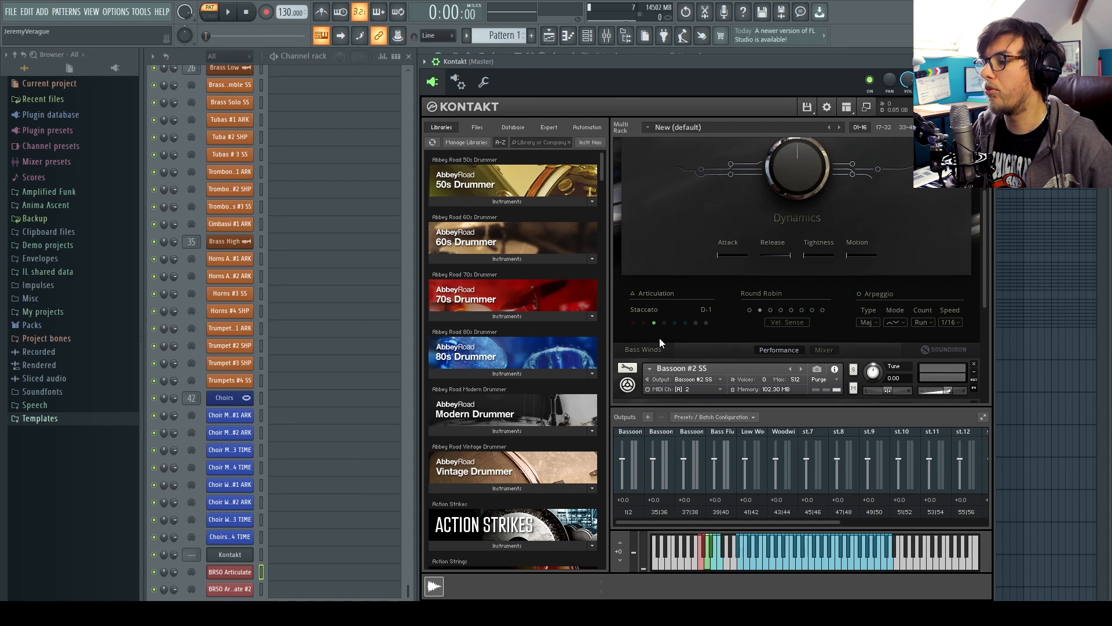
{"action": "left_click", "coordinate": [708, 559]}
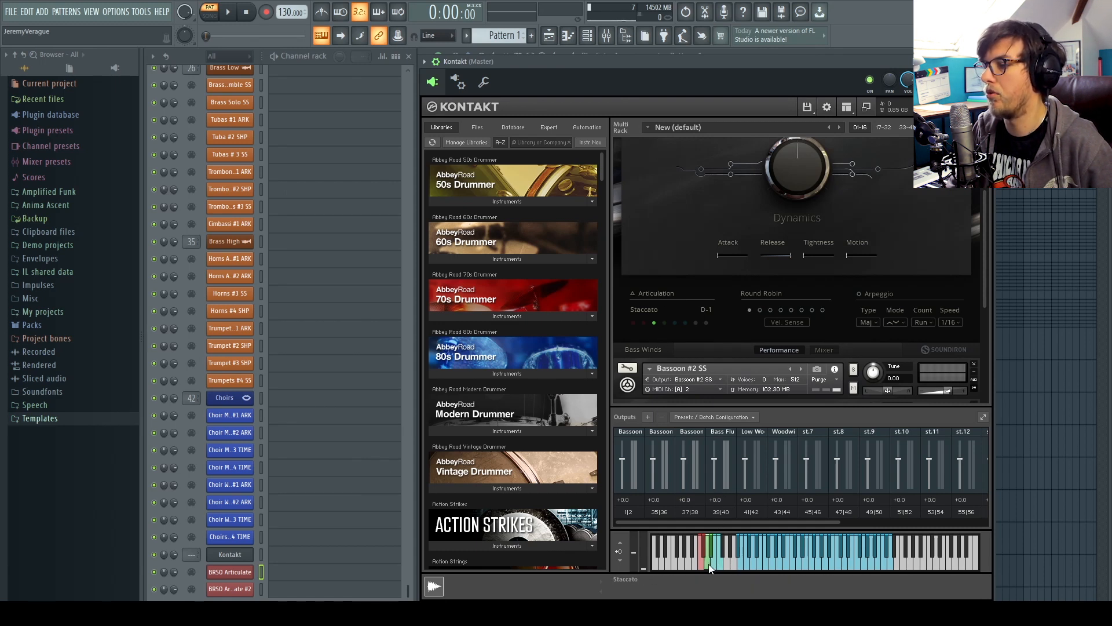
{"action": "left_click", "coordinate": [716, 563]}
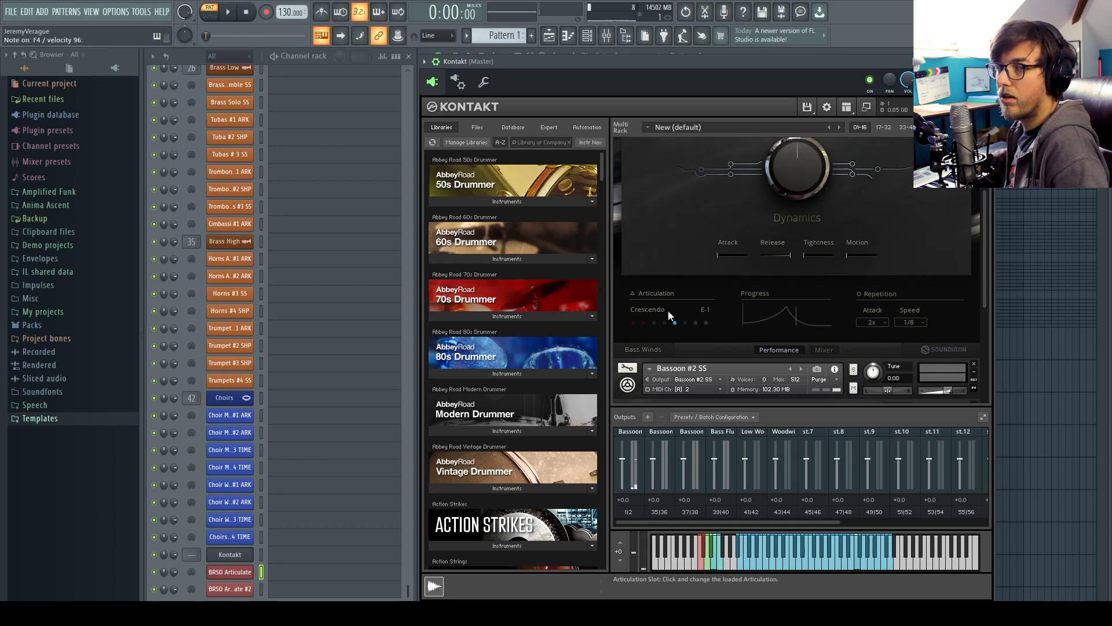
Examine the low keyswitch octaves and the 16 note colours in the BRSO Articulate channel's piano roll, then close it.
{"action": "left_click", "coordinate": [570, 37]}
{"action": "double_click", "coordinate": [603, 370]}
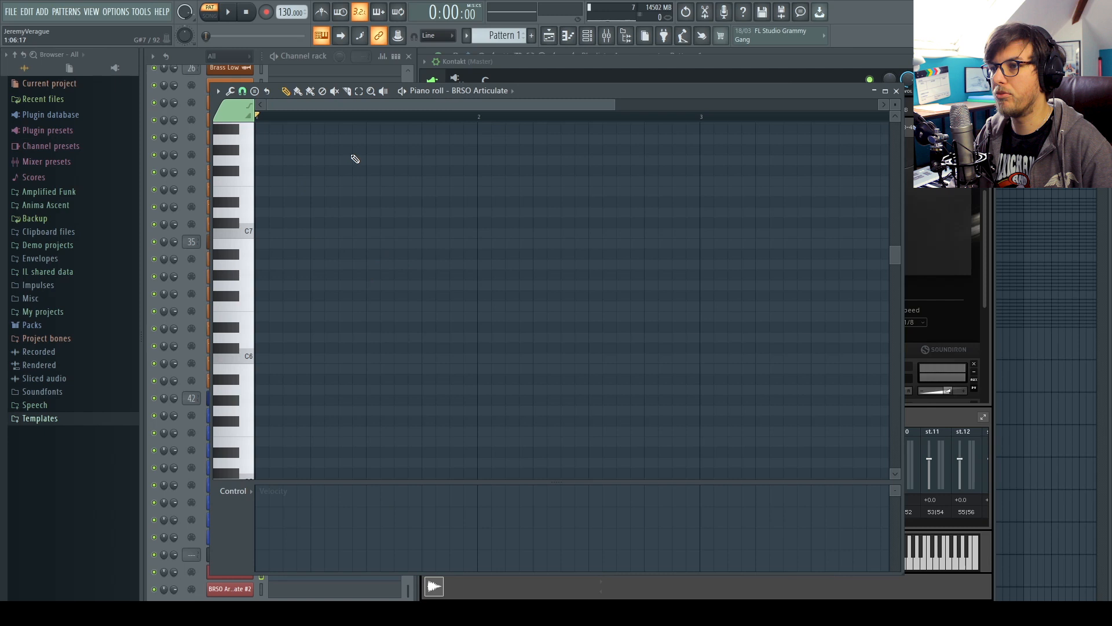
{"action": "scroll", "coordinate": [410, 322], "scroll_direction": "down", "scroll_amount": 6}
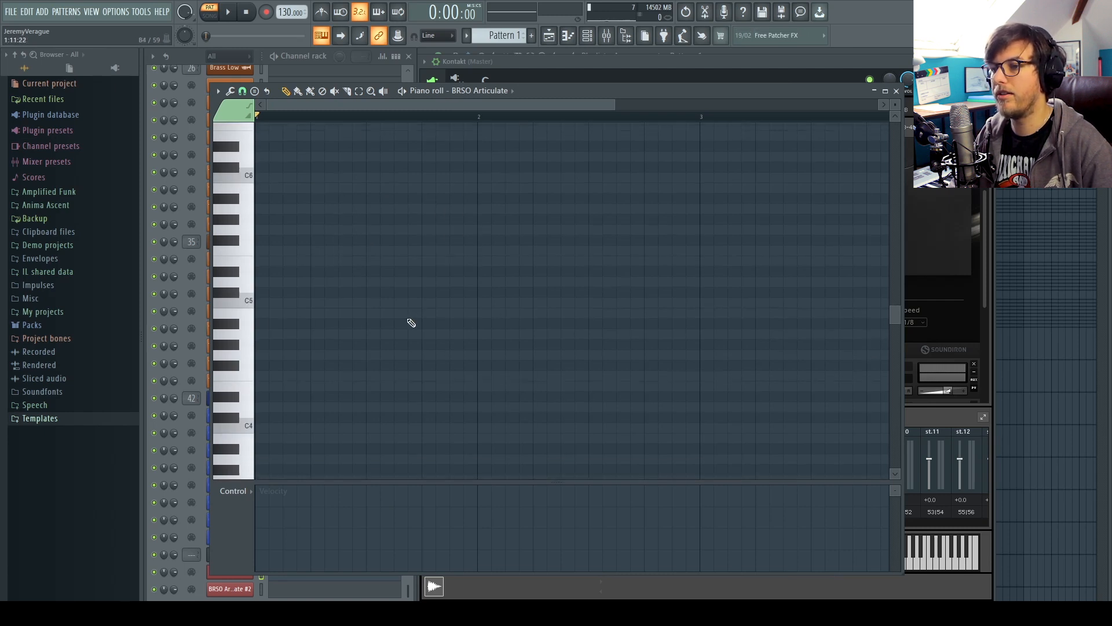
{"action": "scroll", "coordinate": [356, 316], "scroll_direction": "down", "scroll_amount": 3}
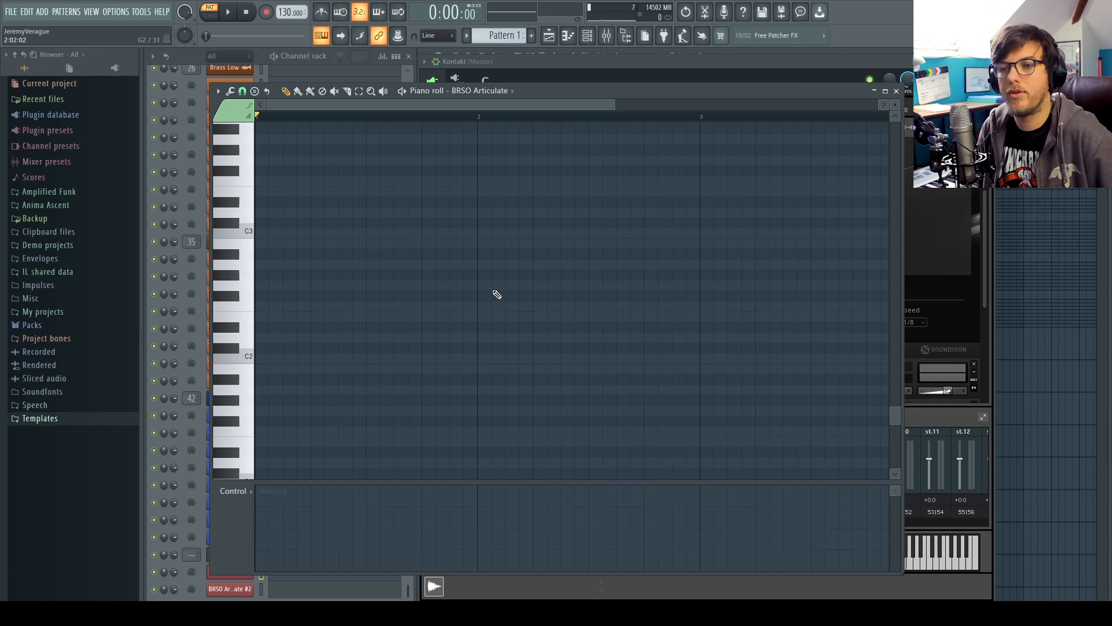
{"action": "scroll", "coordinate": [463, 289], "scroll_direction": "up", "scroll_amount": 3}
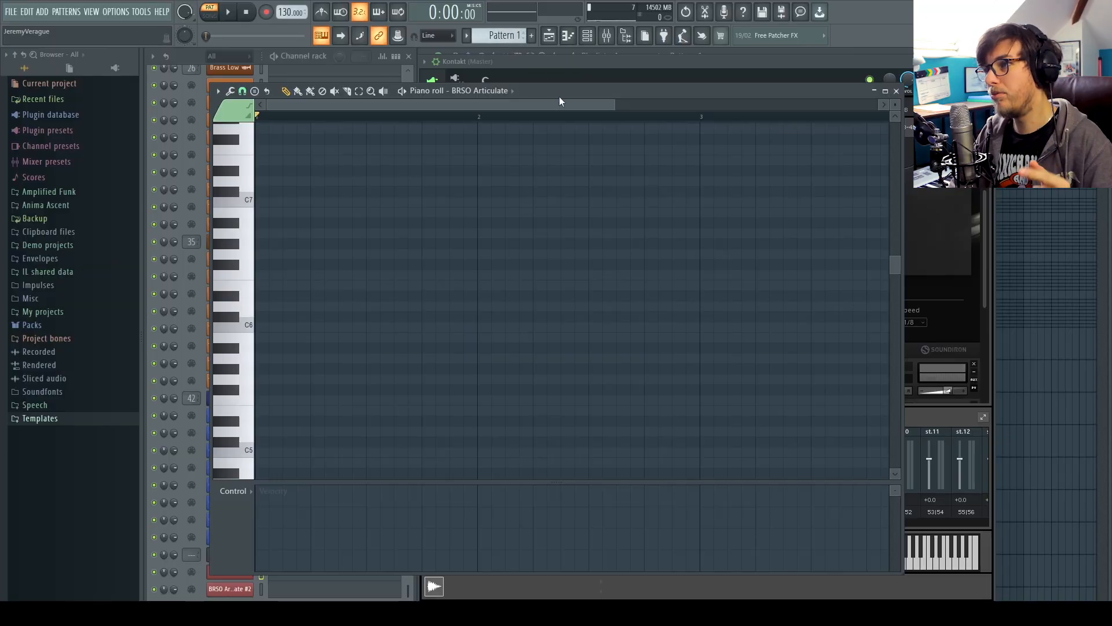
{"action": "left_click_drag", "start_coordinate": [559, 101], "coordinate": [786, 60]}
{"action": "left_click", "coordinate": [457, 77]}
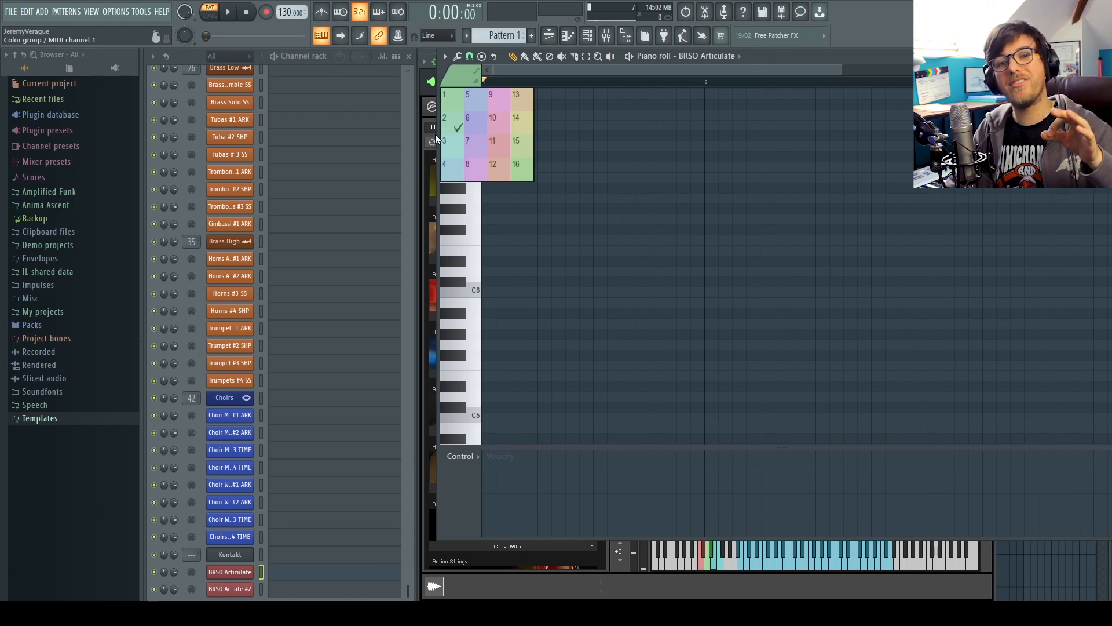
{"action": "left_click_drag", "start_coordinate": [631, 113], "coordinate": [630, 77]}
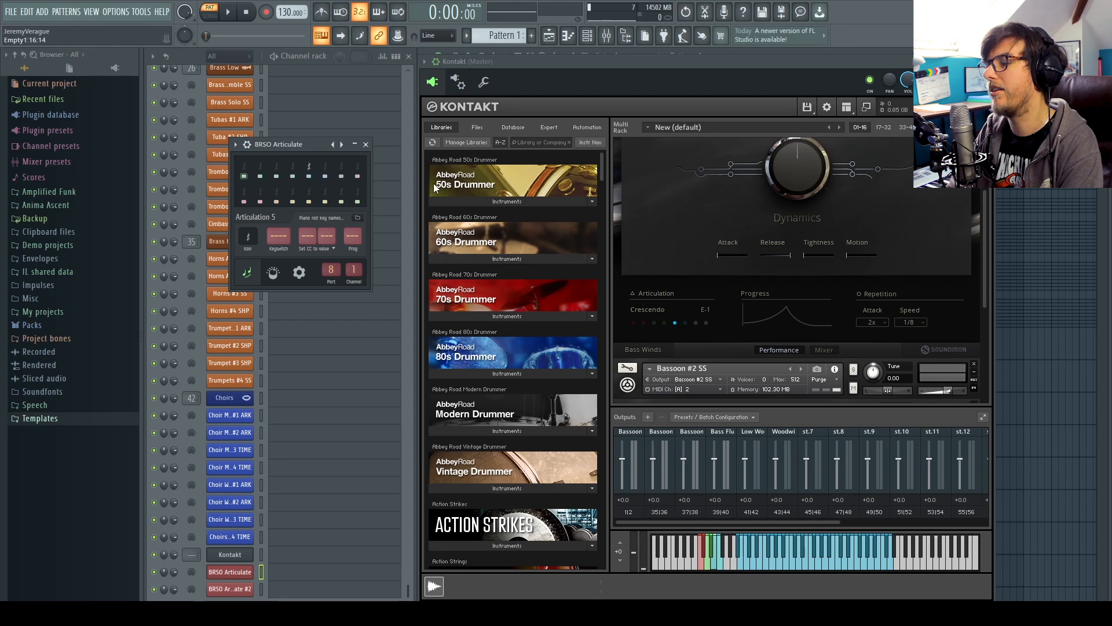
Name the first articulation slot in BRSO Articulate Sustain All and change its icon.
{"action": "left_click", "coordinate": [633, 323]}
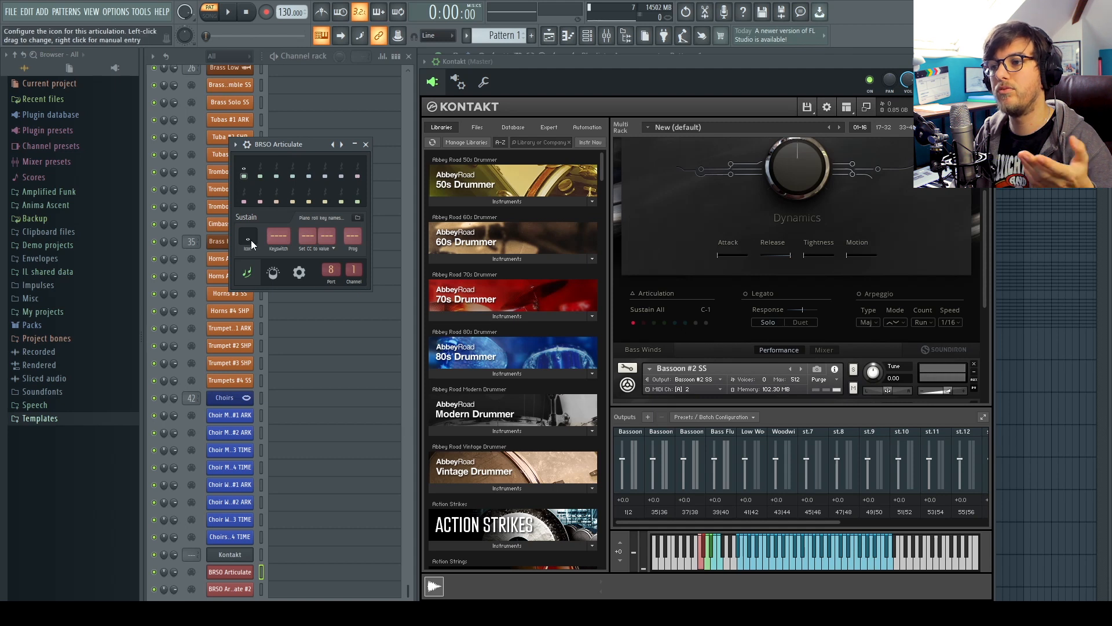
{"action": "left_click", "coordinate": [259, 202]}
{"action": "left_click_drag", "start_coordinate": [247, 236], "coordinate": [248, 167]}
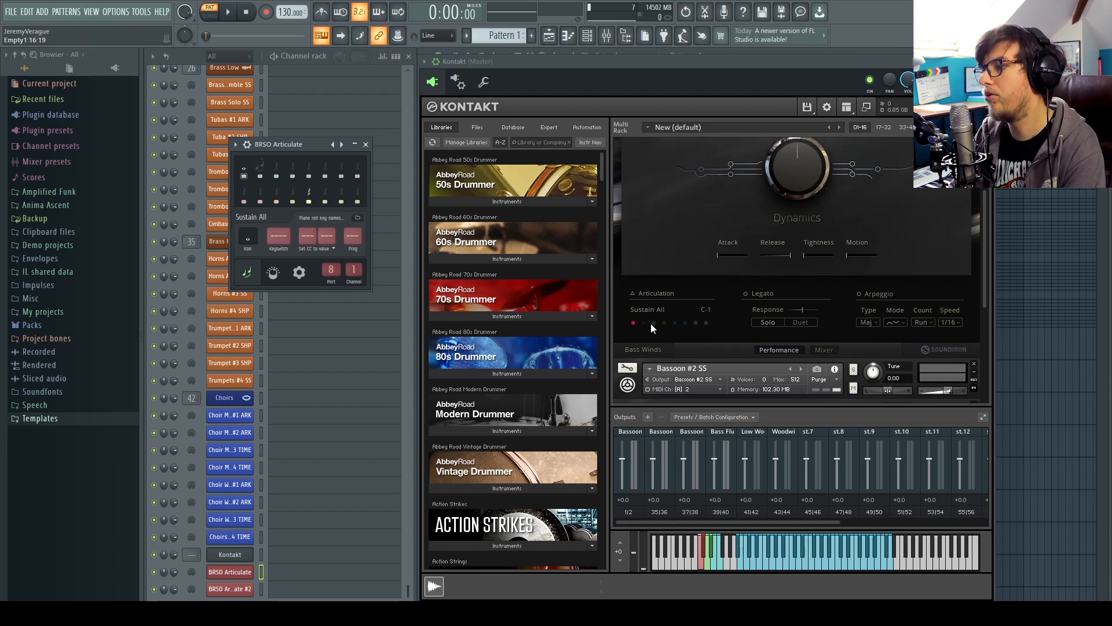
Name the second articulation slot Growl and the third Staccato, matching the Kontakt instrument's articulations.
{"action": "left_click", "coordinate": [644, 323]}
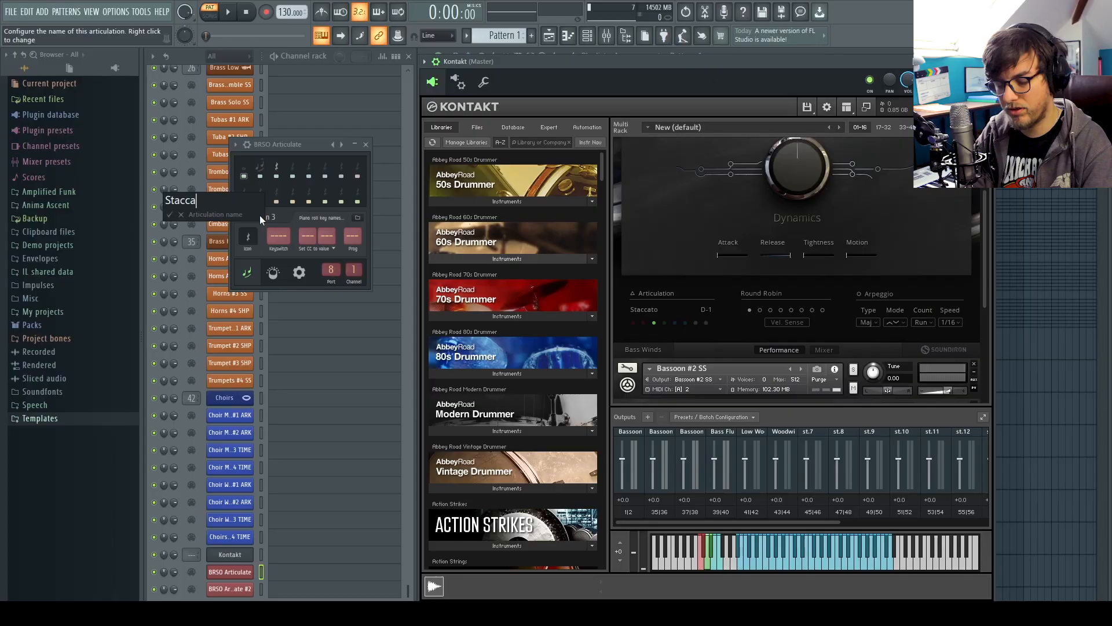
{"action": "type", "text": "to"}
{"action": "key", "text": "Return"}
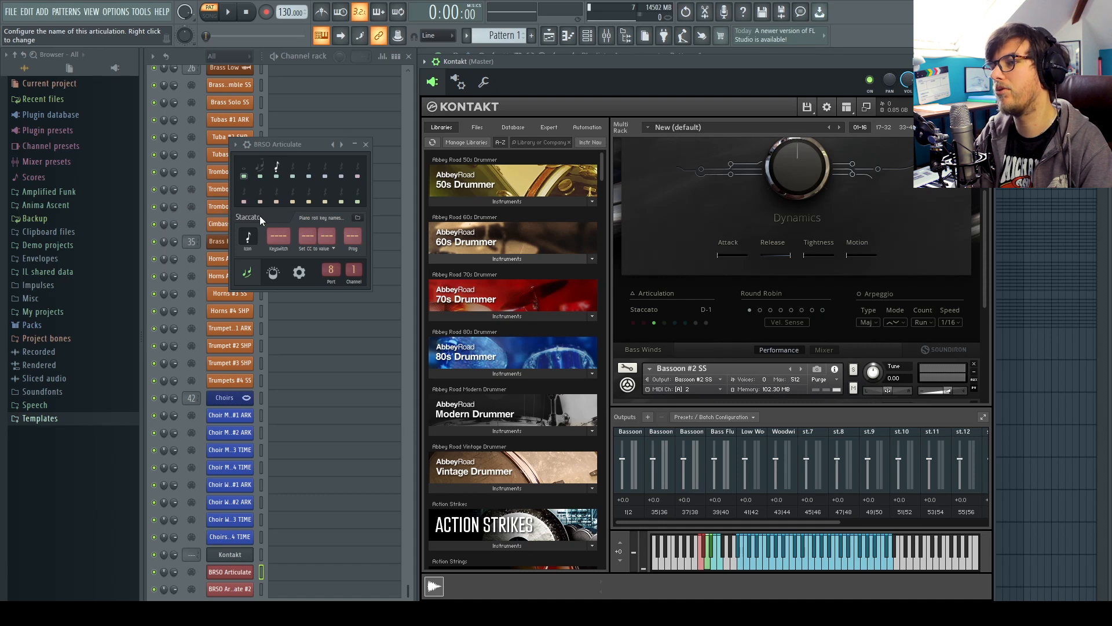
Name slots 4 to 8 Stac. Ddl-Tongue, Crescendo, Decrescendo, Sustain Half Trills and Swell Fast, and check the piano roll's colour list.
{"action": "left_click", "coordinate": [663, 323]}
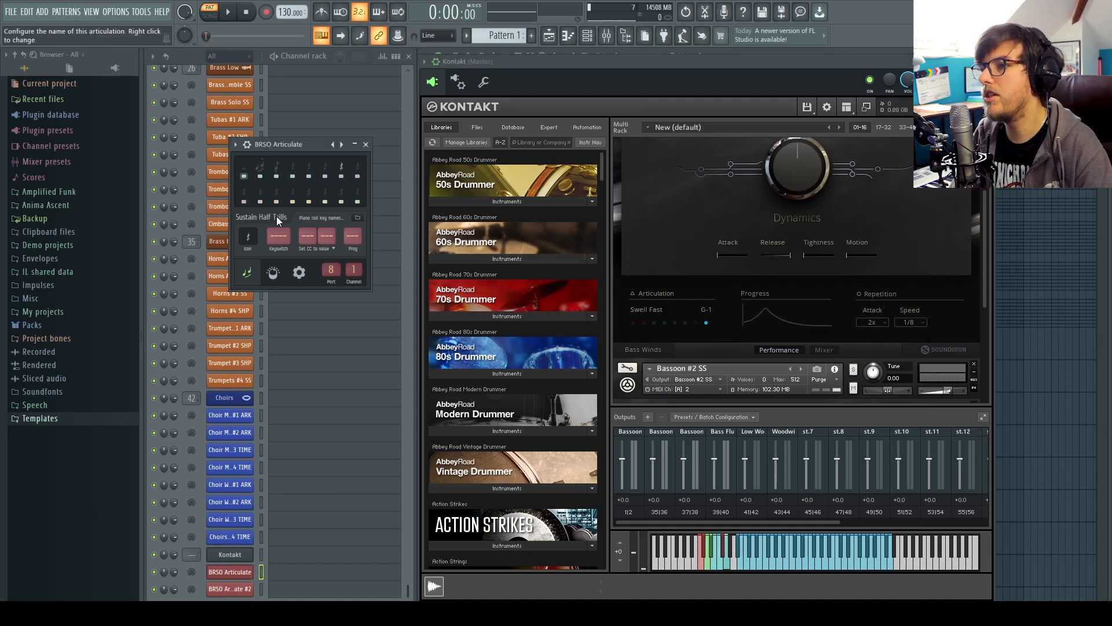
{"action": "scroll", "coordinate": [277, 217], "scroll_direction": "up", "scroll_amount": 4}
{"action": "scroll", "coordinate": [276, 217], "scroll_direction": "down", "scroll_amount": 2}
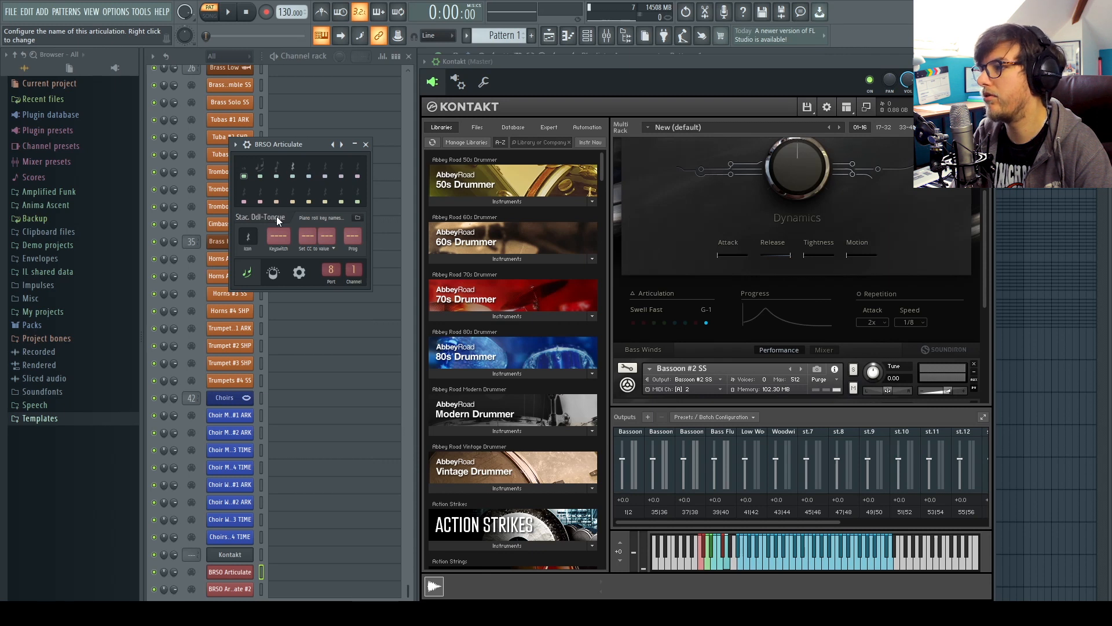
{"action": "left_click", "coordinate": [568, 35]}
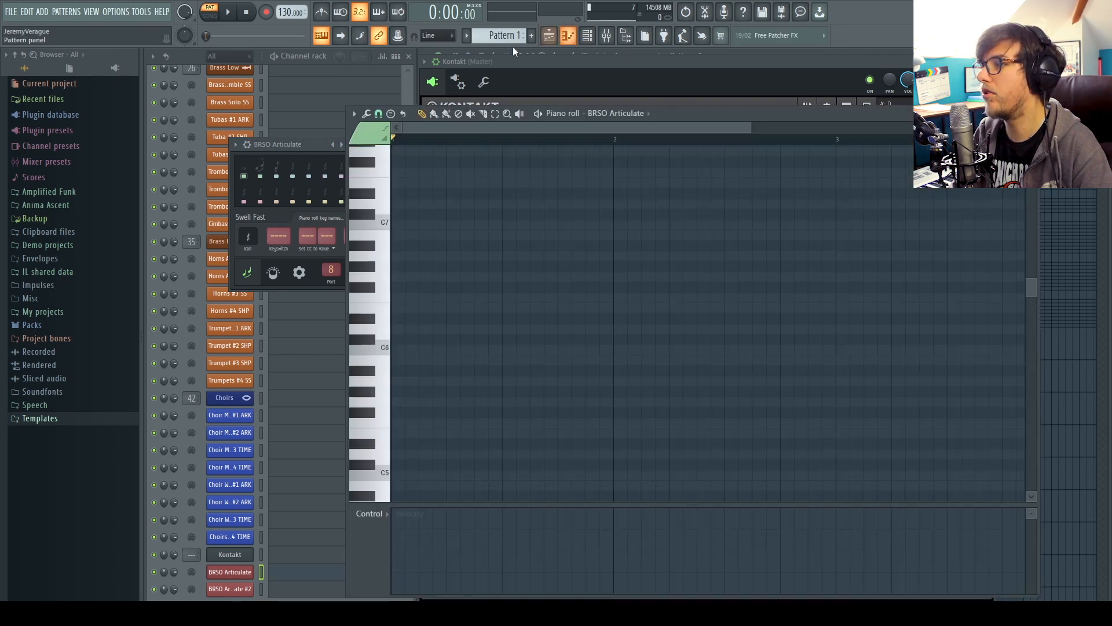
{"action": "left_click", "coordinate": [360, 142]}
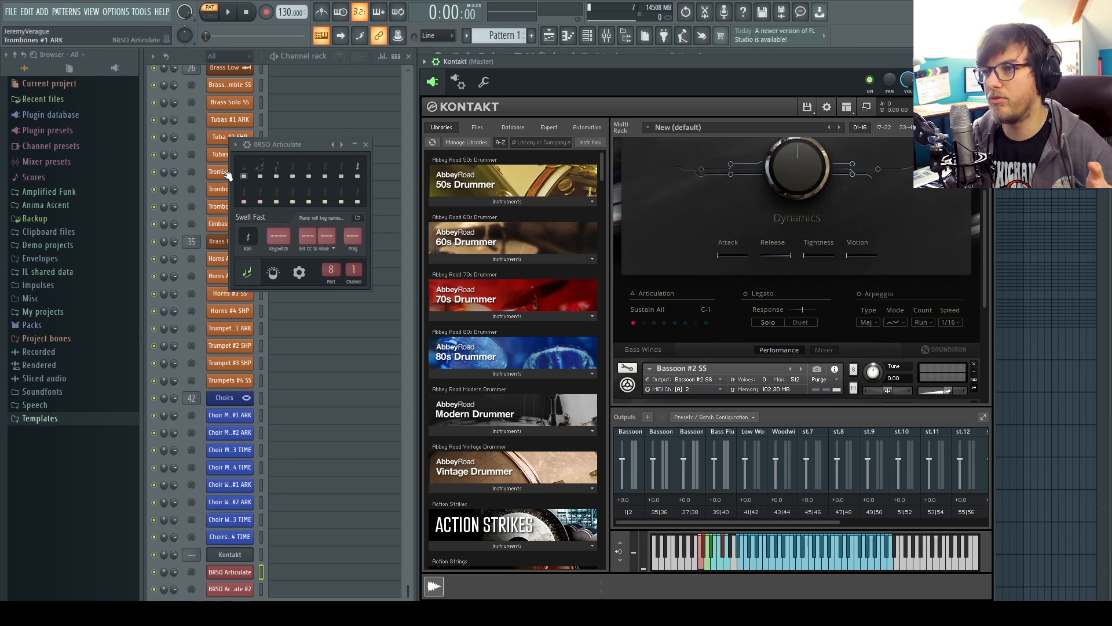
Set the keyswitch of the Sustain All articulation to C-1 and that of Growl to C#-1.
{"action": "left_click", "coordinate": [244, 180]}
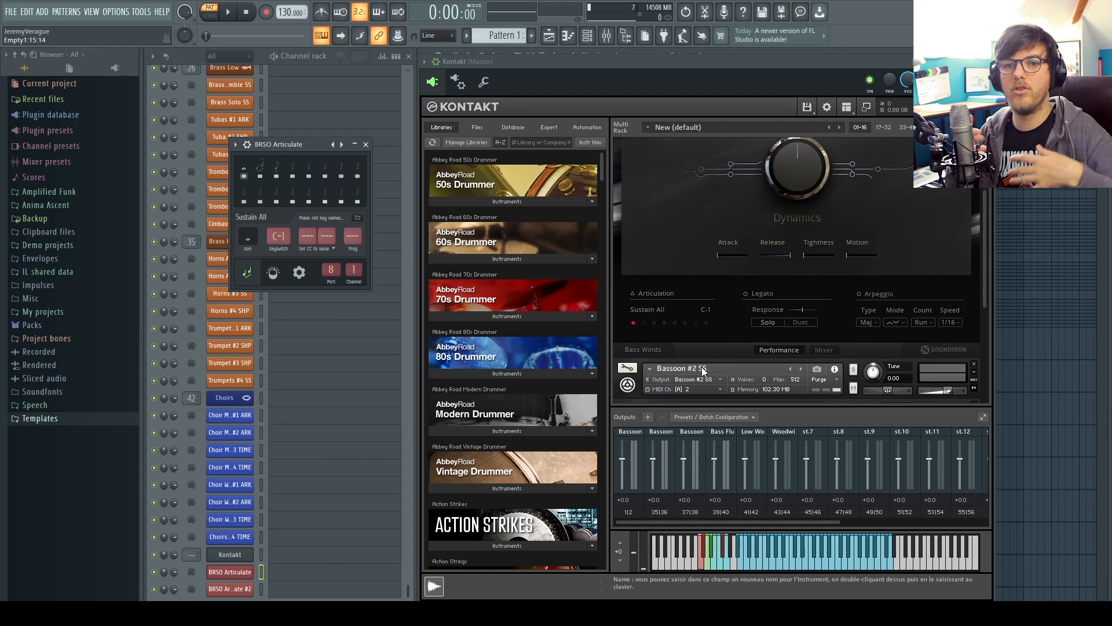
{"action": "left_click", "coordinate": [262, 177]}
{"action": "left_click", "coordinate": [643, 324]}
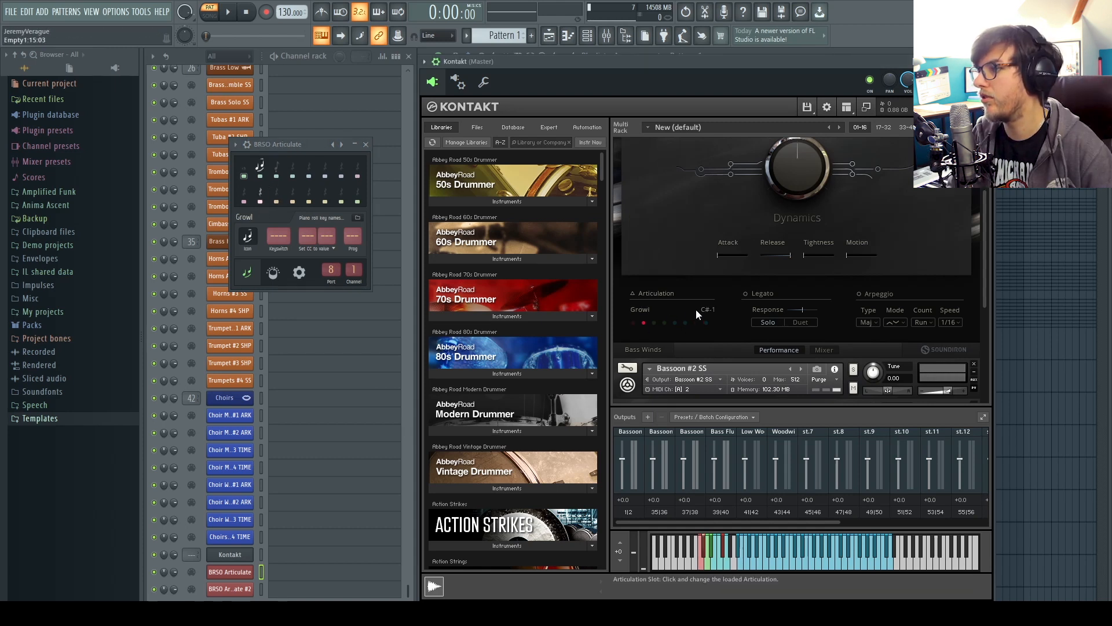
{"action": "left_click_drag", "start_coordinate": [278, 237], "coordinate": [278, 231]}
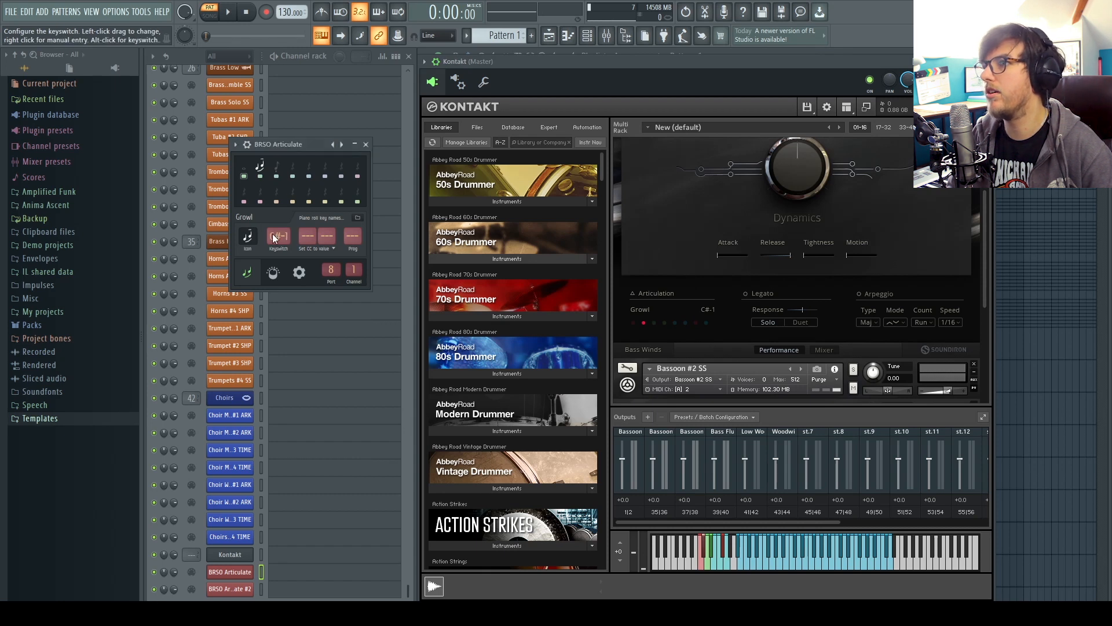
Select the Growl note colour in the BRSO Articulate channel's piano roll.
{"action": "left_click", "coordinate": [568, 35]}
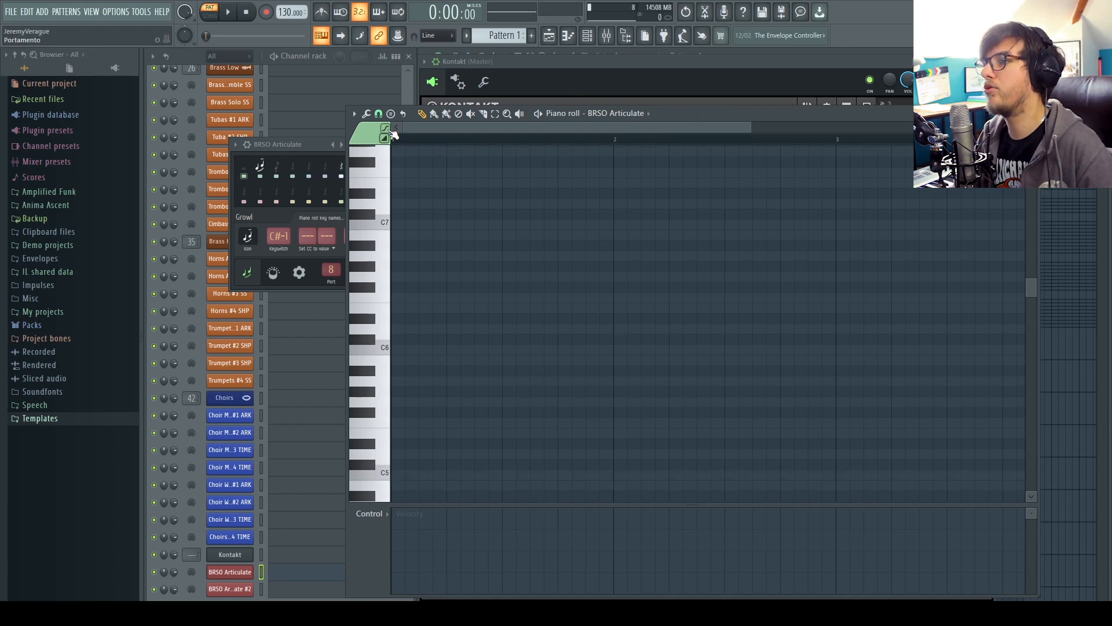
{"action": "left_click", "coordinate": [373, 137]}
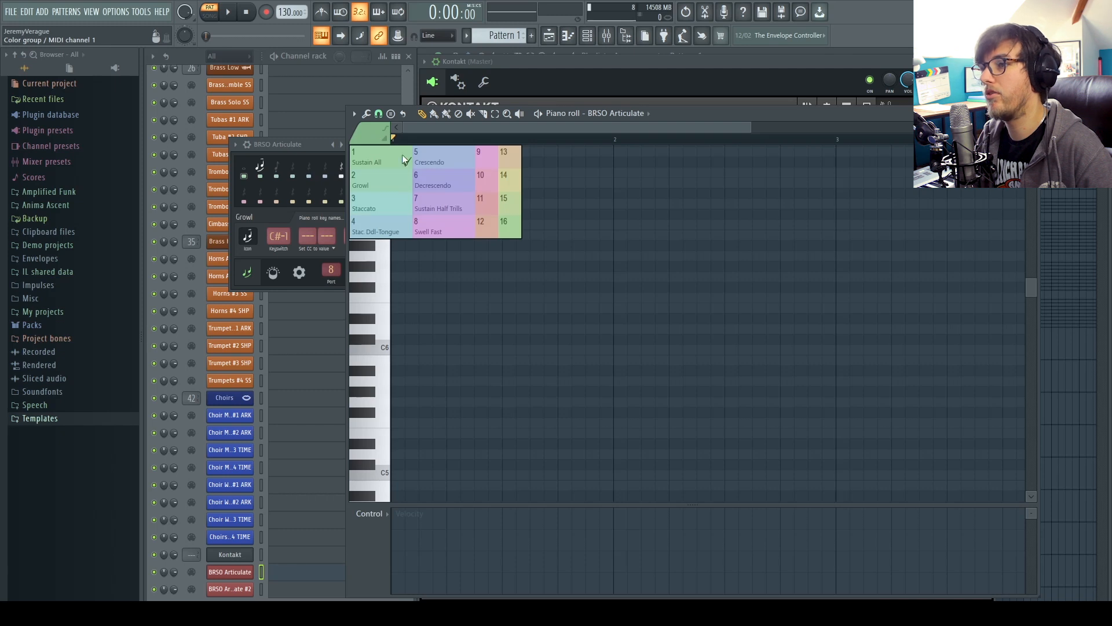
{"action": "left_click", "coordinate": [394, 183]}
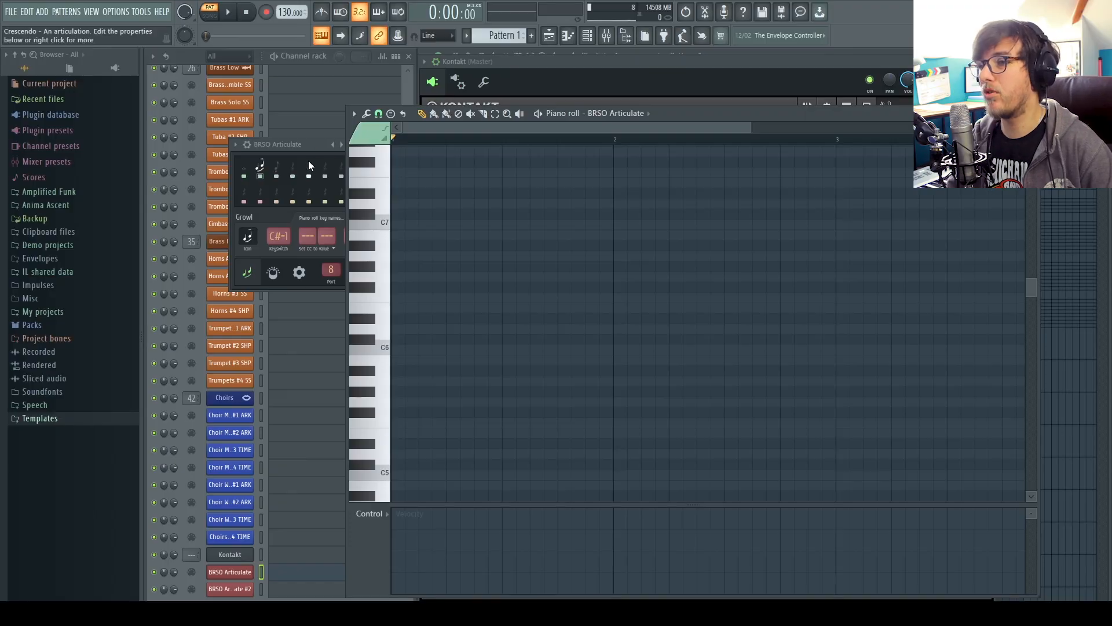
Test the Growl articulation by choosing its note colour in the piano roll.
{"action": "left_click", "coordinate": [371, 133]}
{"action": "left_click", "coordinate": [375, 180]}
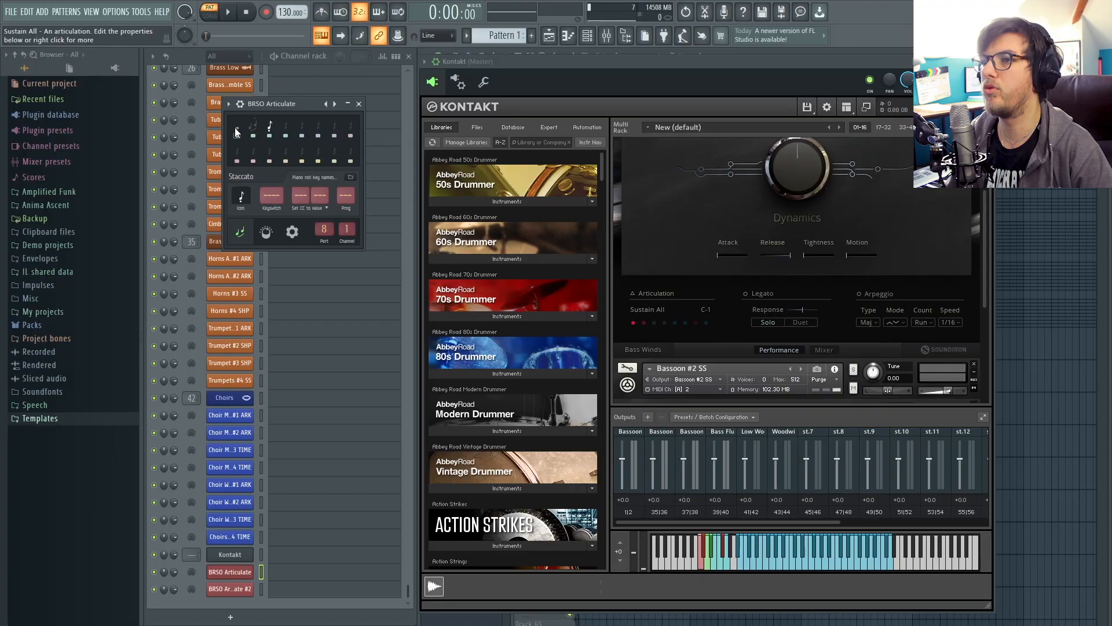
Set the Staccato keyswitch to D-1 and assign the remaining articulations' keyswitches to match those of the Kontakt instrument.
{"action": "left_click", "coordinate": [234, 130]}
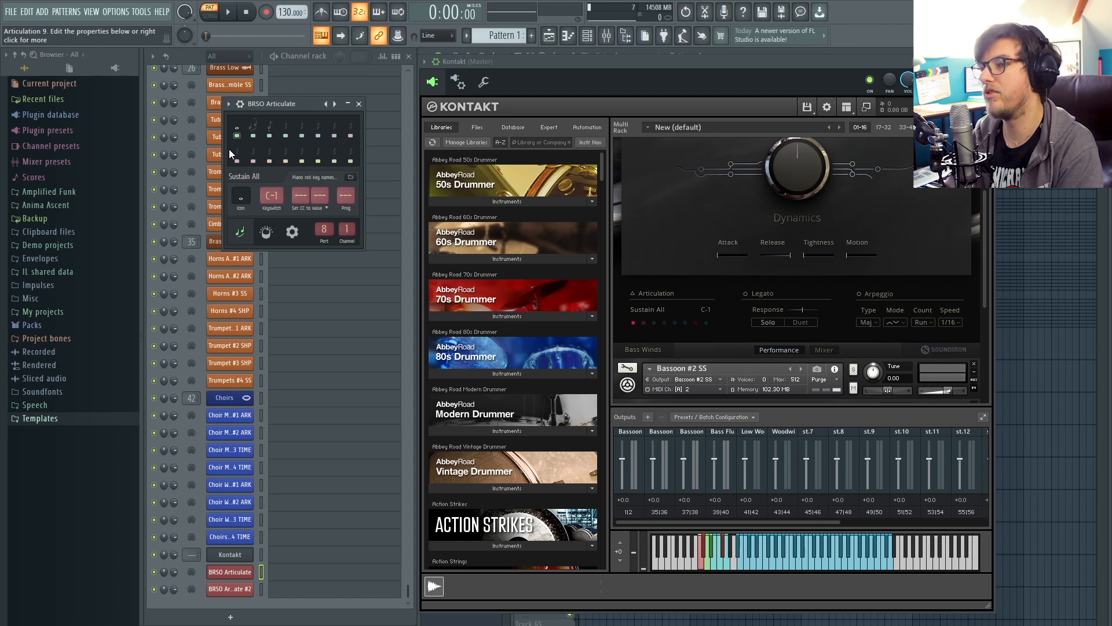
{"action": "left_click", "coordinate": [253, 128]}
{"action": "left_click", "coordinate": [270, 128]}
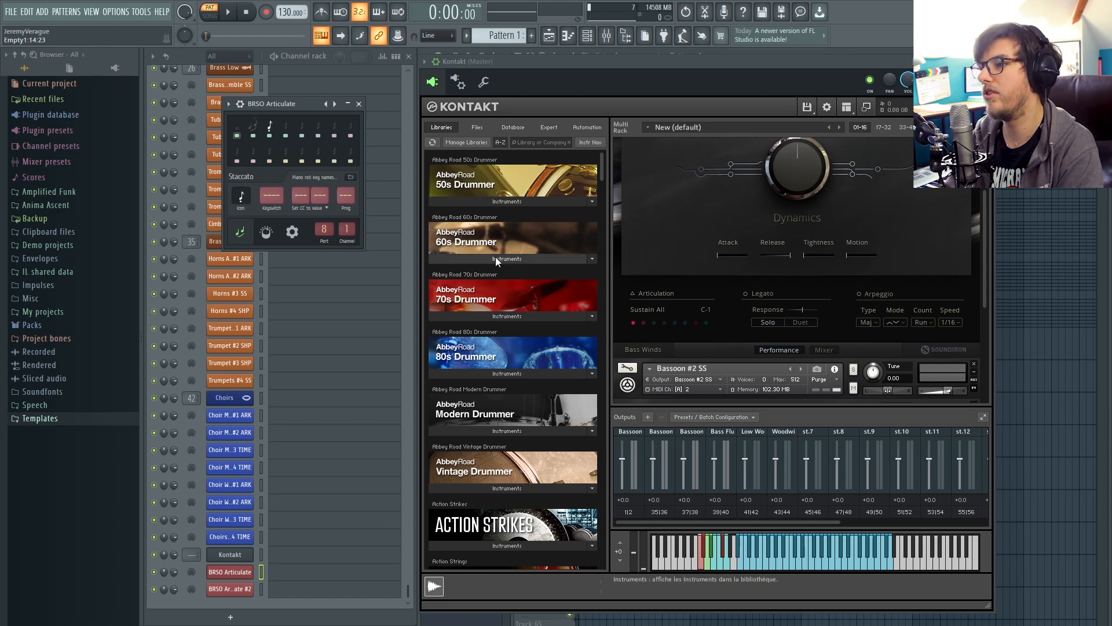
{"action": "left_click", "coordinate": [654, 323]}
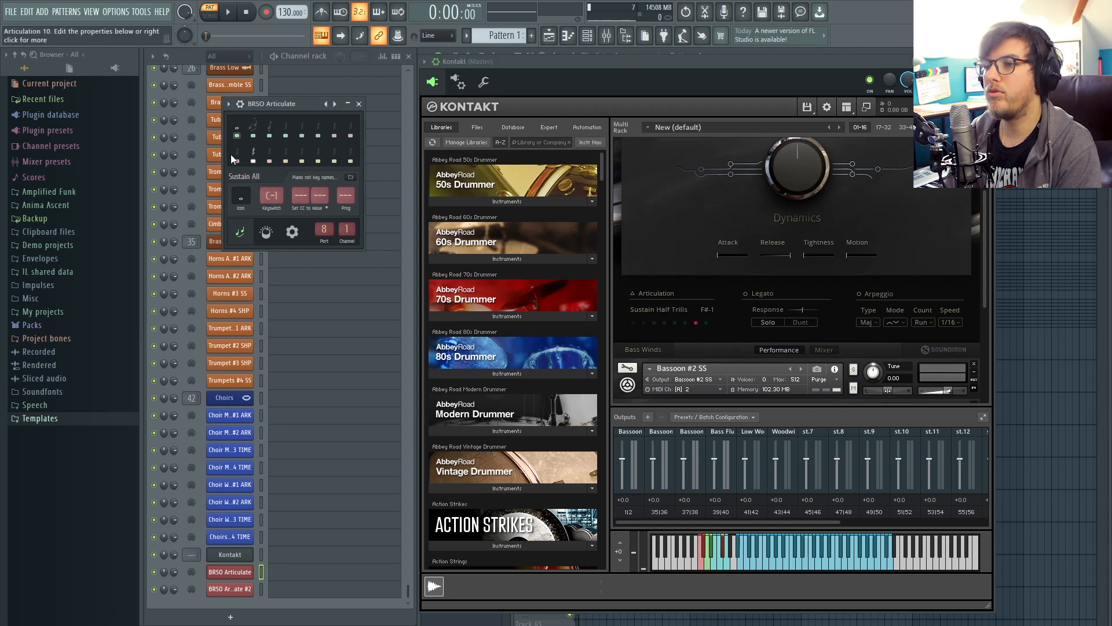
{"action": "left_click", "coordinate": [336, 132]}
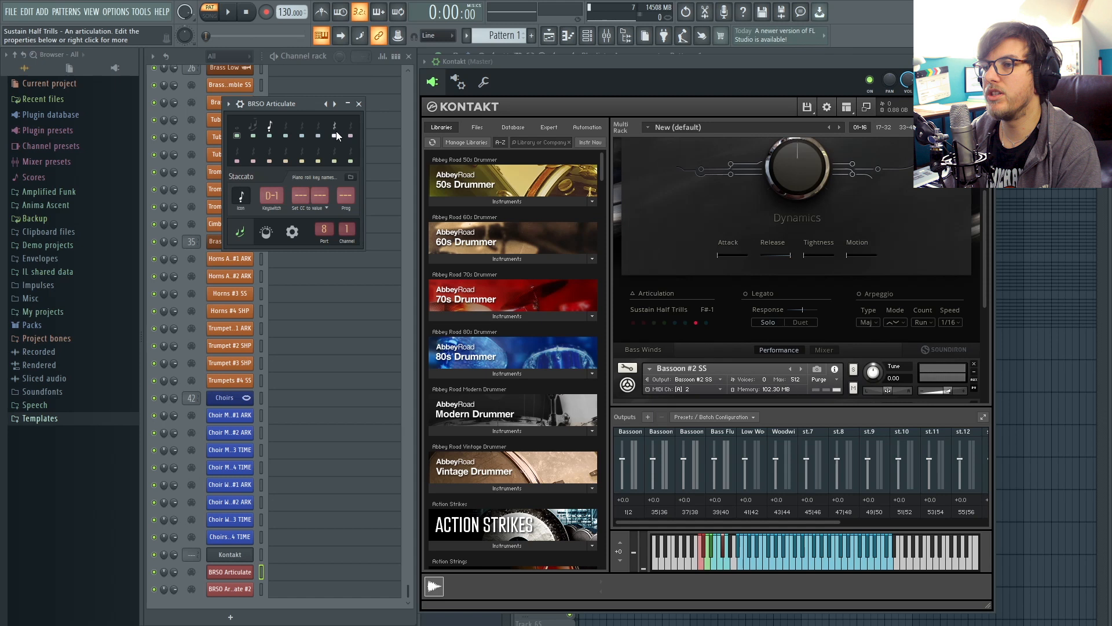
{"action": "scroll", "coordinate": [336, 132], "scroll_direction": "down", "scroll_amount": 2}
{"action": "left_click", "coordinate": [350, 135]}
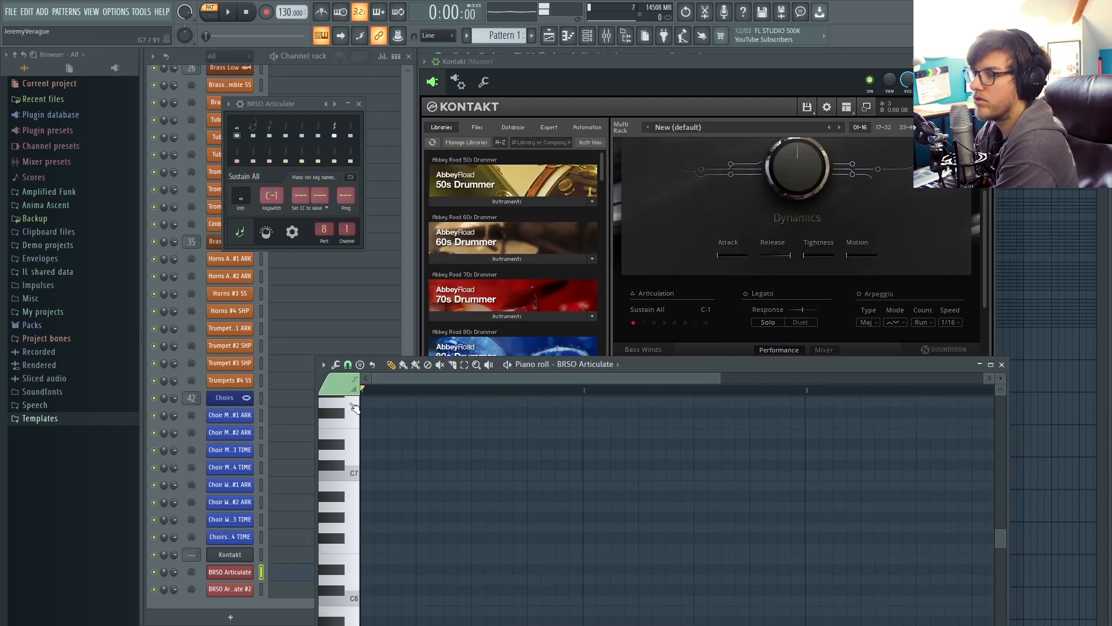
Test switching to the Growl, Staccato and Stac. Ddl-Tongue articulations with the piano roll's note colours, playing a note on each.
{"action": "left_click", "coordinate": [346, 393]}
{"action": "left_click", "coordinate": [342, 424]}
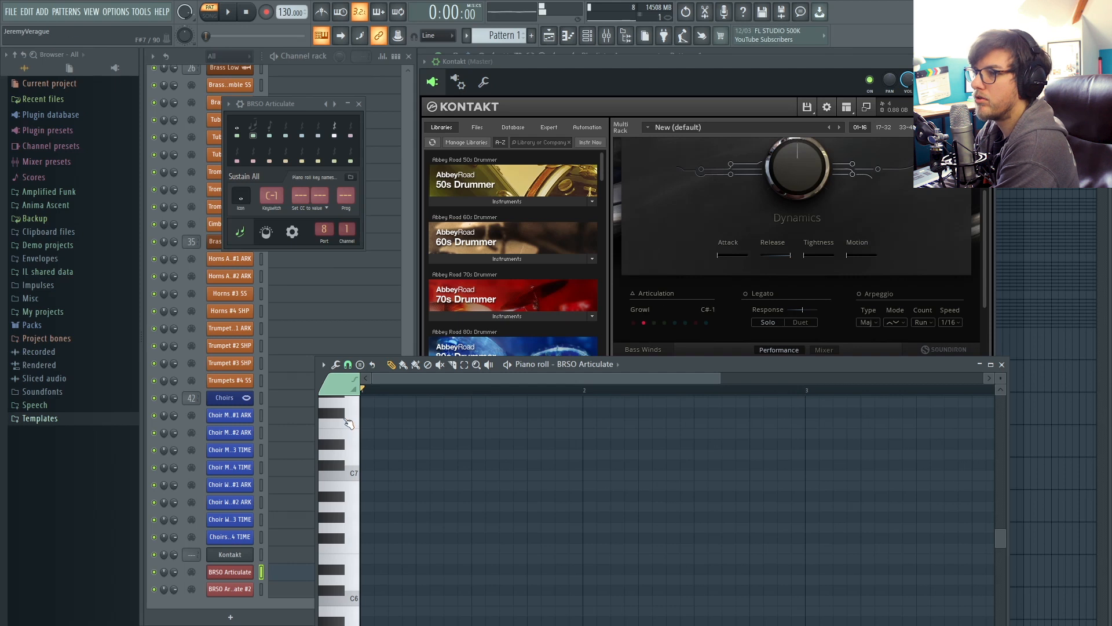
{"action": "left_click", "coordinate": [340, 383]}
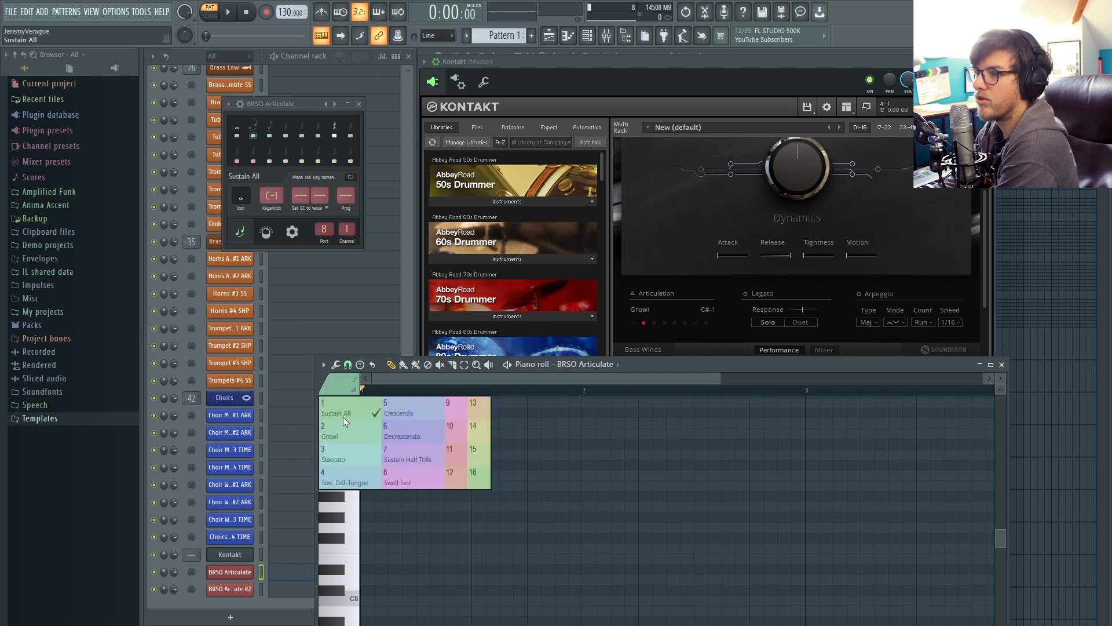
{"action": "left_click", "coordinate": [340, 445]}
{"action": "left_click", "coordinate": [342, 381]}
{"action": "left_click", "coordinate": [339, 473]}
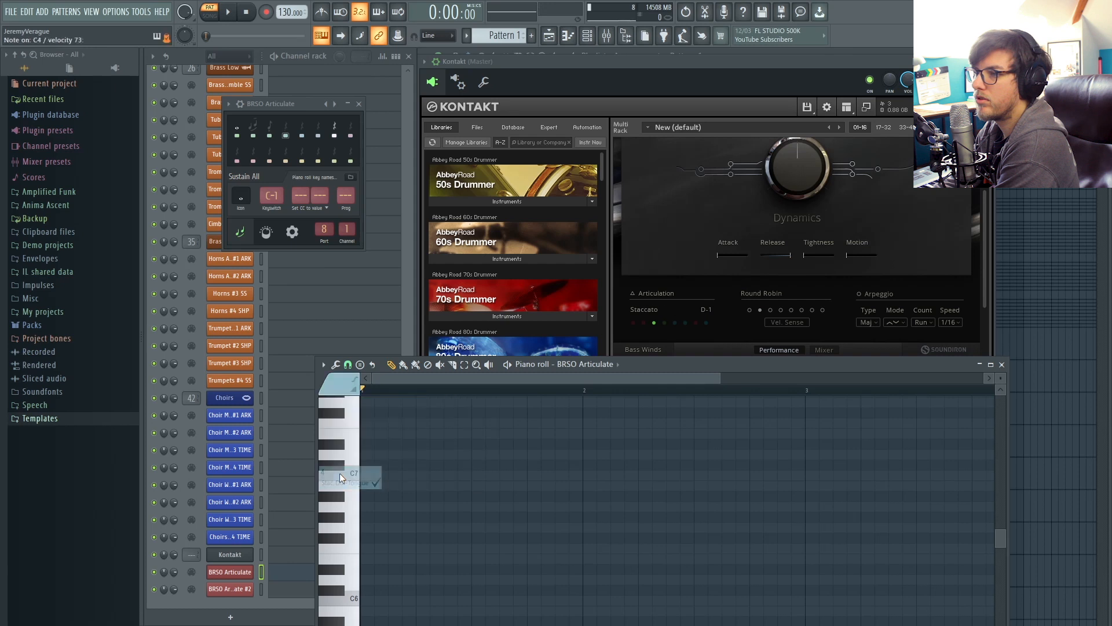
Test the Crescendo, Decrescendo and Sustain Half Trills note colours in the piano roll, checking the articulation selected in Kontakt.
{"action": "left_click", "coordinate": [341, 395]}
{"action": "left_click", "coordinate": [394, 408]}
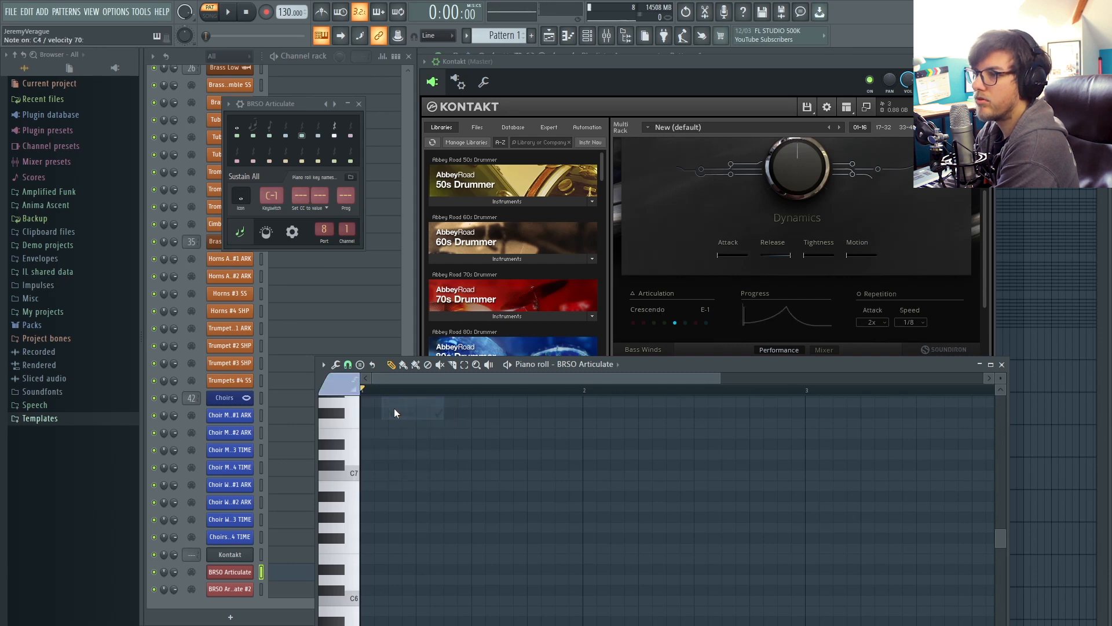
{"action": "left_click", "coordinate": [338, 386]}
{"action": "left_click", "coordinate": [396, 431]}
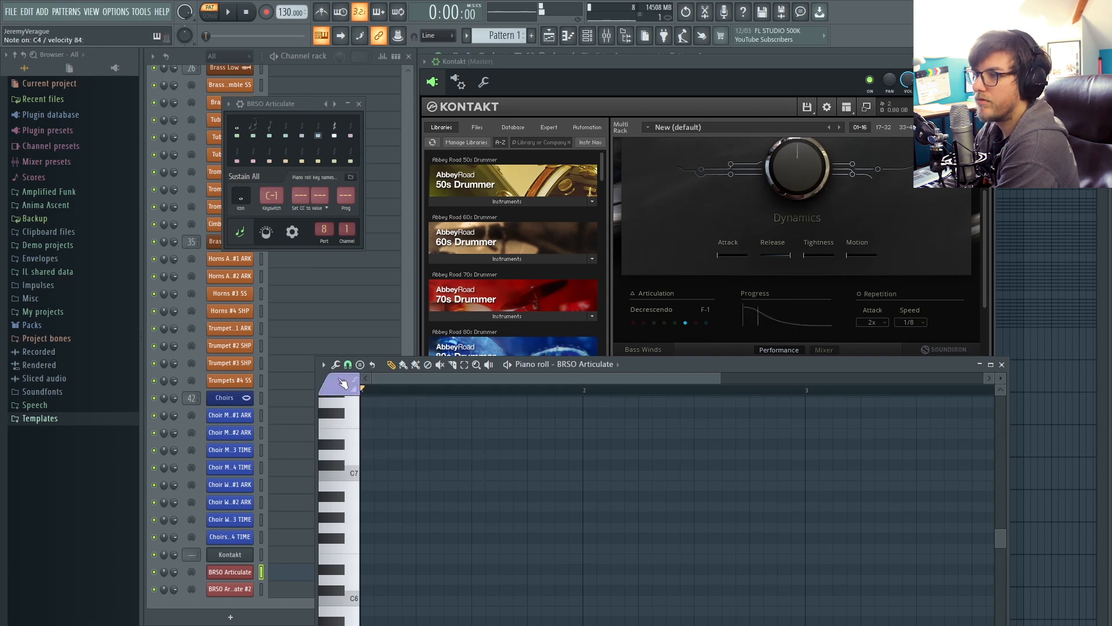
{"action": "left_click", "coordinate": [342, 383]}
{"action": "left_click", "coordinate": [398, 446]}
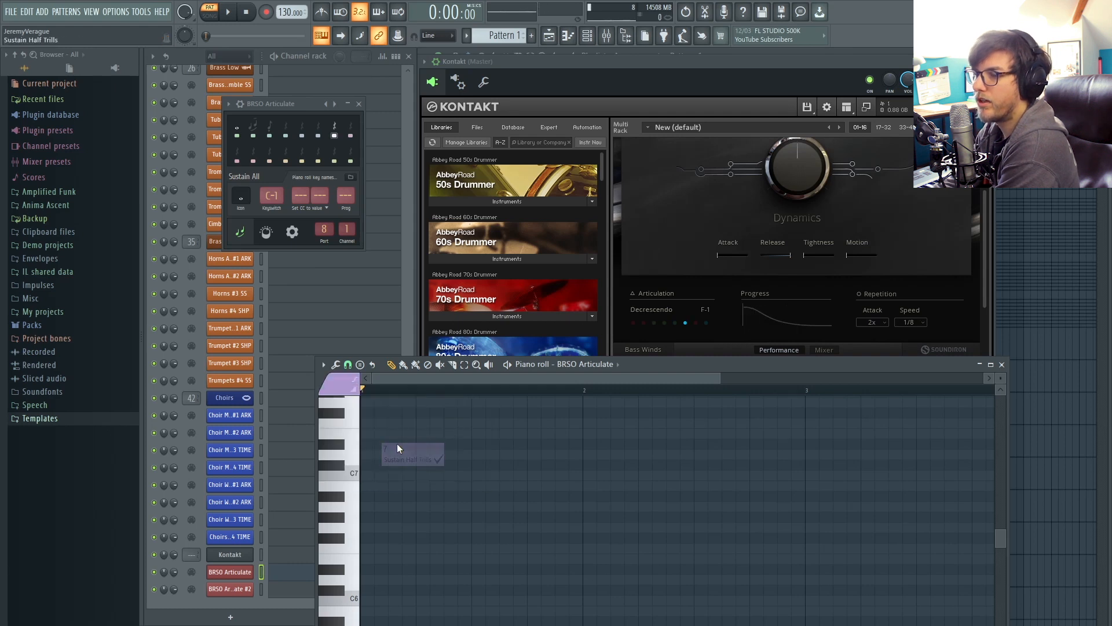
{"action": "left_click", "coordinate": [344, 382]}
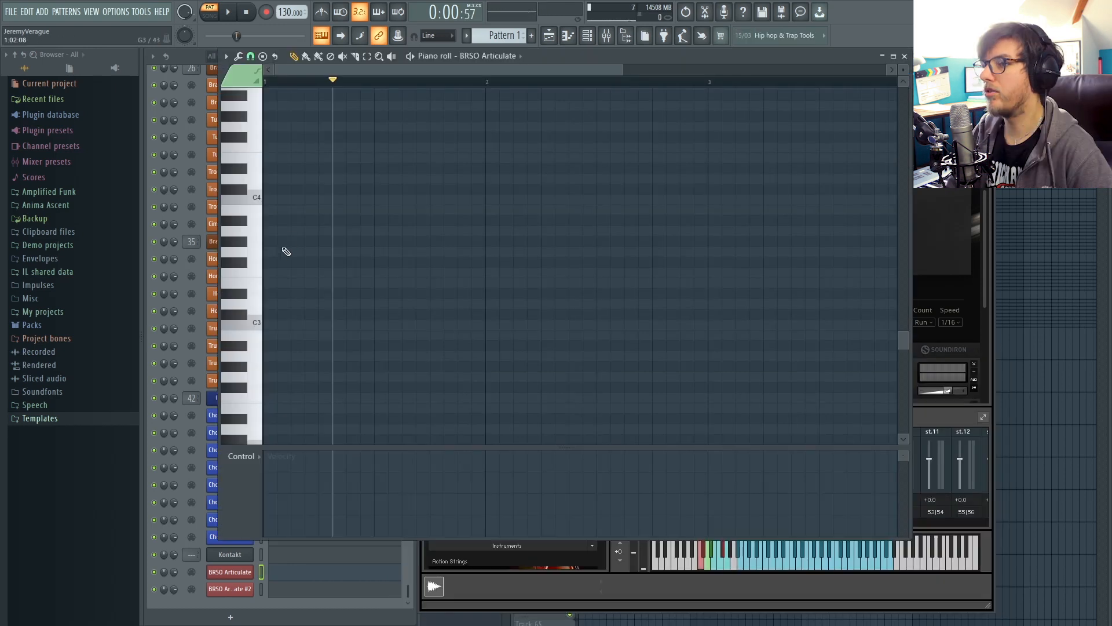
Draw two adjoining F#3 notes from the pattern's start, the first in the Sustain All colour, the second one bar long in the Growl colour.
{"action": "left_click", "coordinate": [270, 261]}
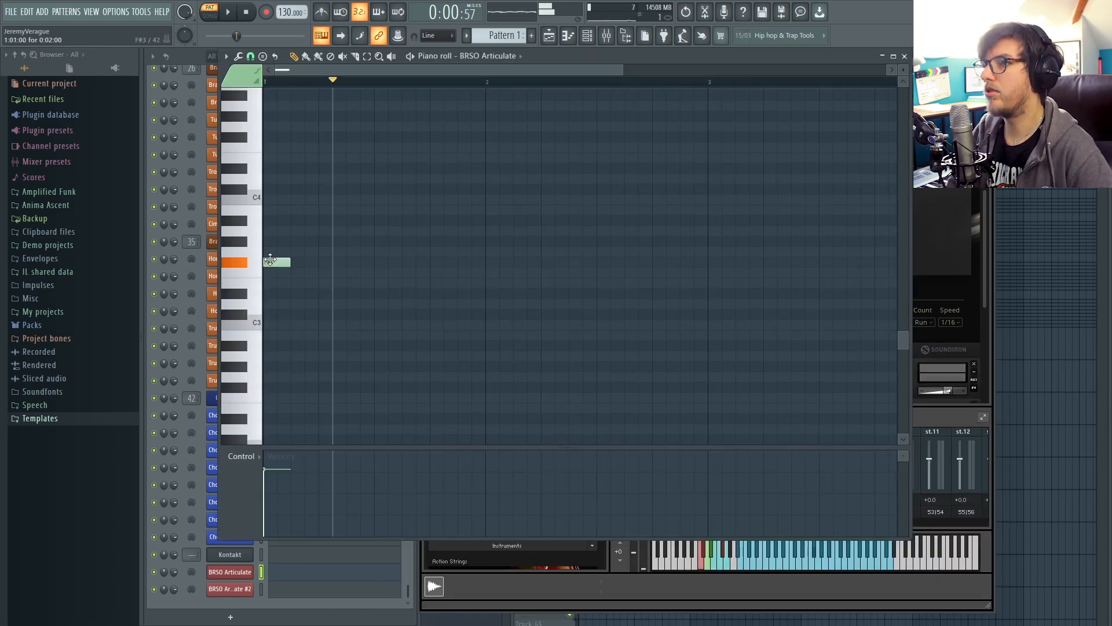
{"action": "left_click", "coordinate": [249, 81]}
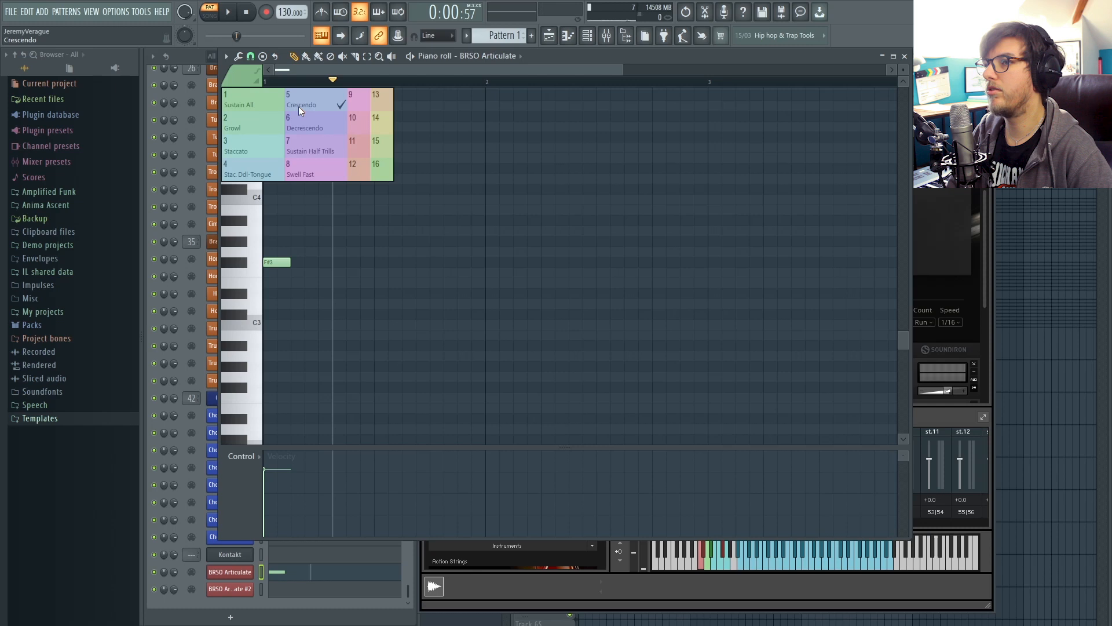
{"action": "left_click", "coordinate": [280, 122]}
{"action": "left_click", "coordinate": [350, 262]}
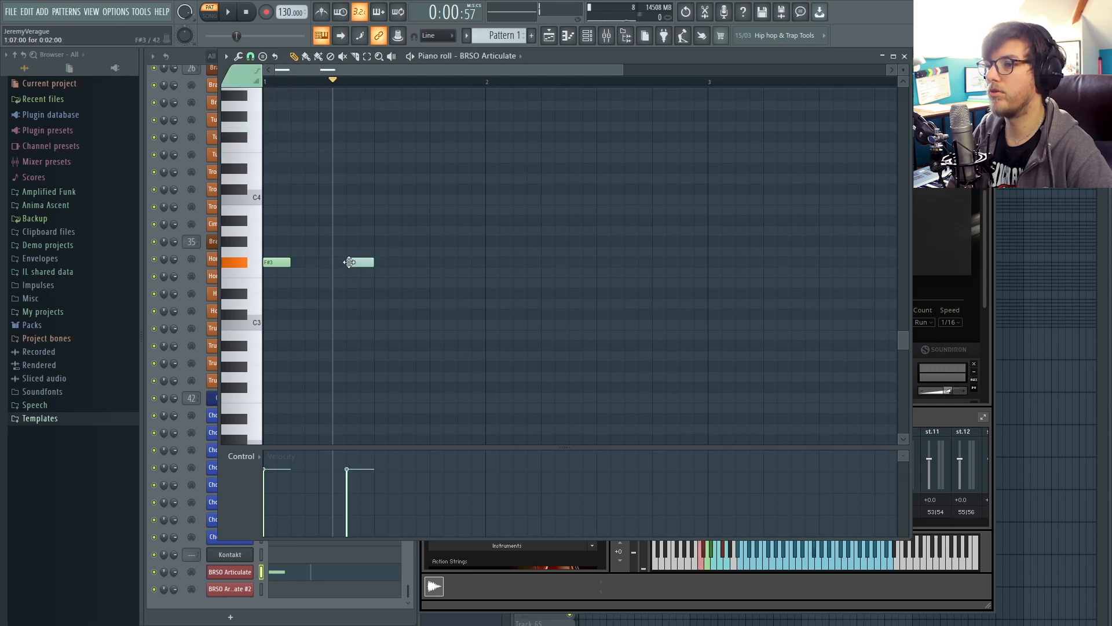
{"action": "left_click_drag", "start_coordinate": [392, 262], "coordinate": [569, 262]}
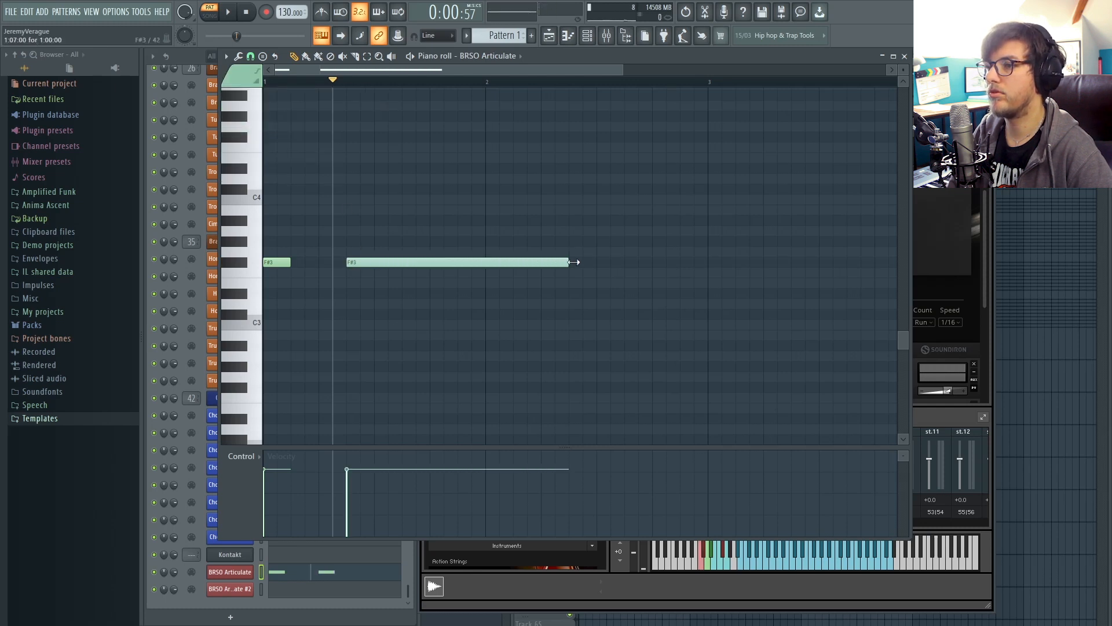
{"action": "left_click_drag", "start_coordinate": [333, 81], "coordinate": [217, 99]}
{"action": "left_click_drag", "start_coordinate": [304, 263], "coordinate": [348, 263]}
Play back the two test notes, delete them and close the piano roll.
{"action": "key", "text": "space"}
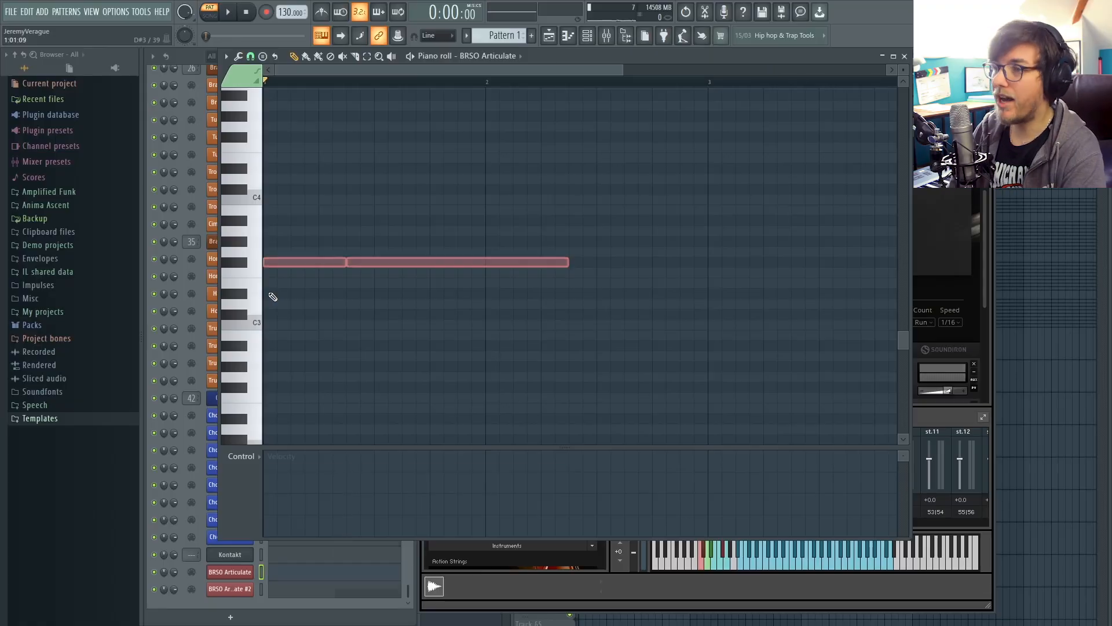
{"action": "key", "text": "Delete"}
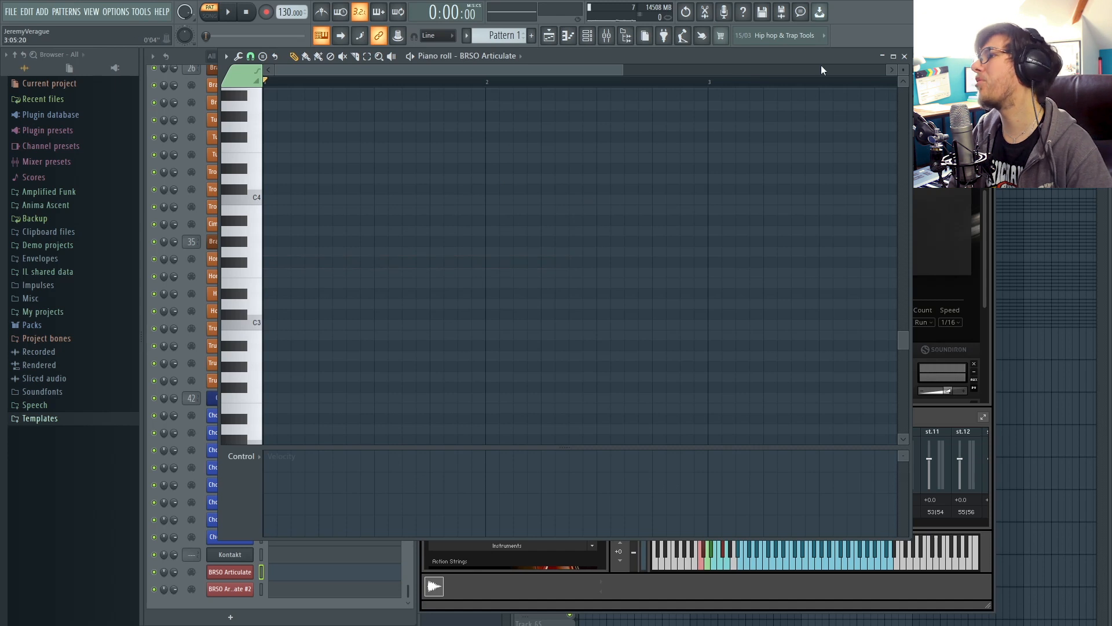
{"action": "left_click", "coordinate": [904, 56]}
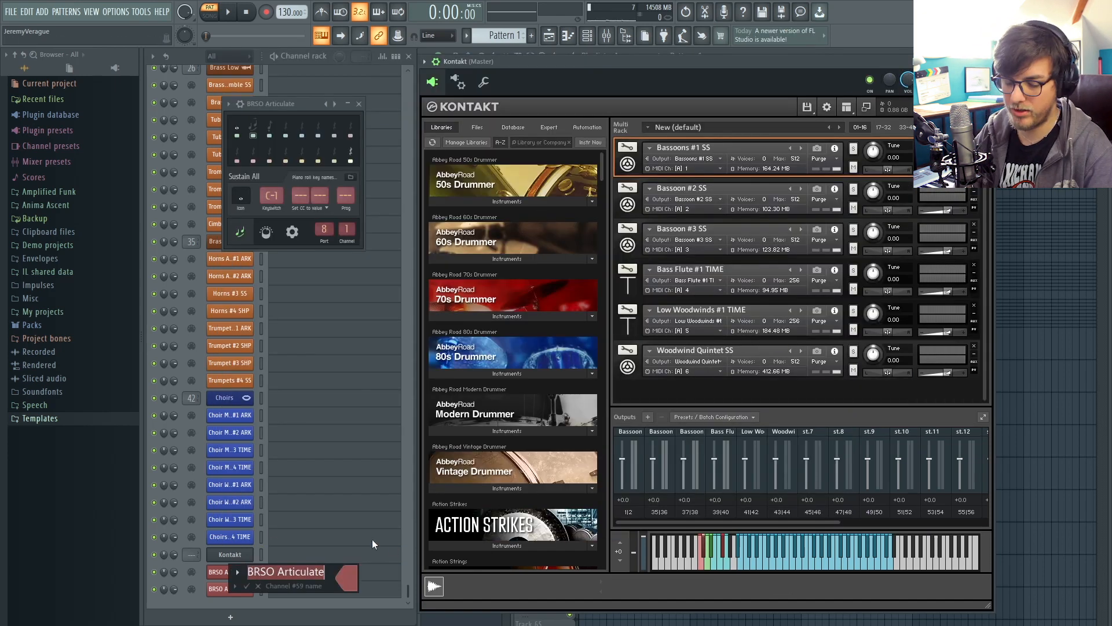
Rename the first BRSO Articulate channel Bassoons #1 SS and colour it teal.
{"action": "type", "text": "Bassoons #"}
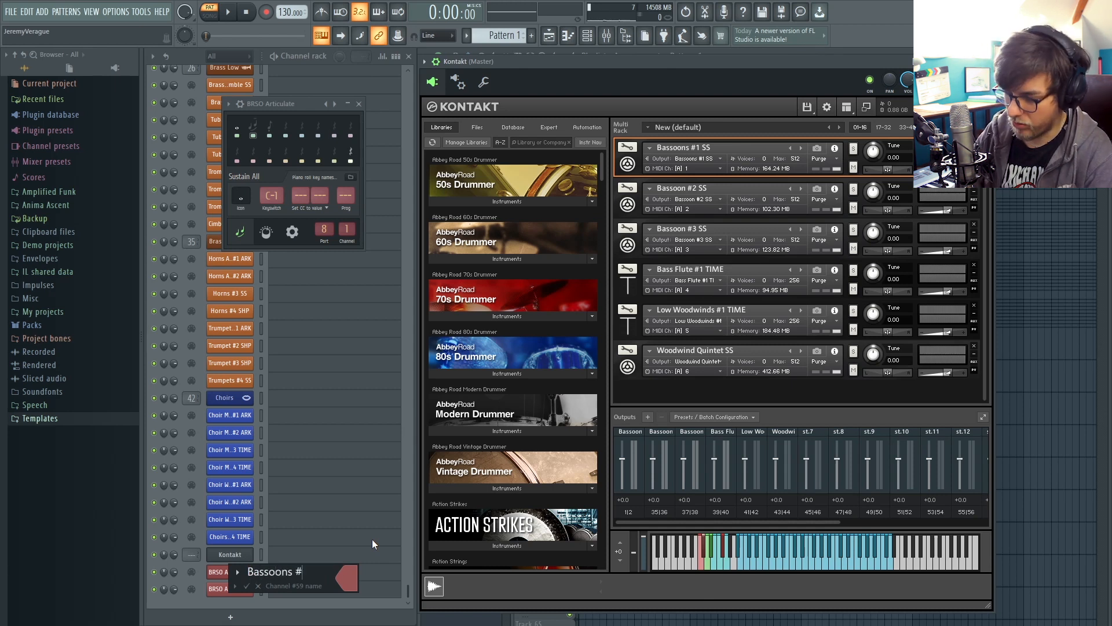
{"action": "type", "text": "1 SS"}
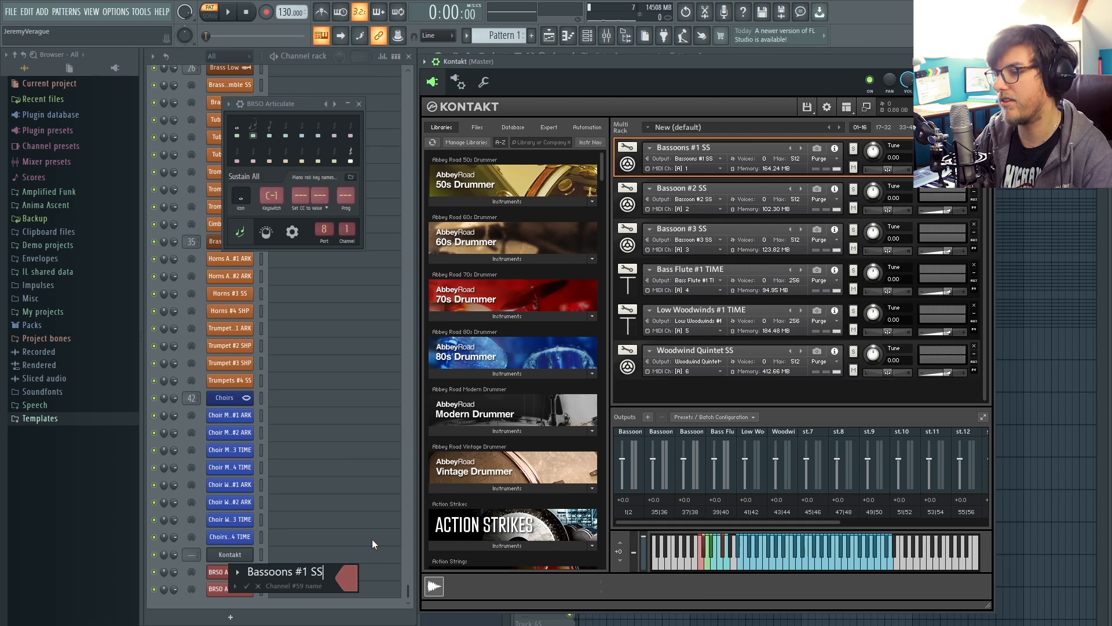
{"action": "key", "text": "Return"}
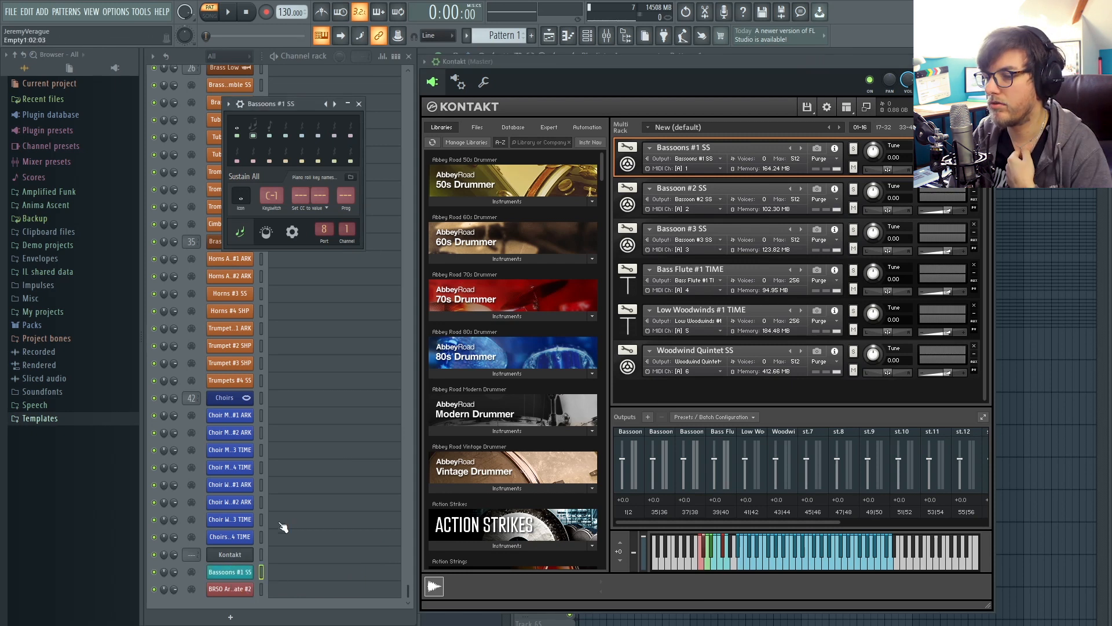
Rename the woodwind Kontakt channel Low Woodwinds, colour it dark green and give it the Flute icon.
{"action": "key", "text": "F2"}
{"action": "type", "text": "LO"}
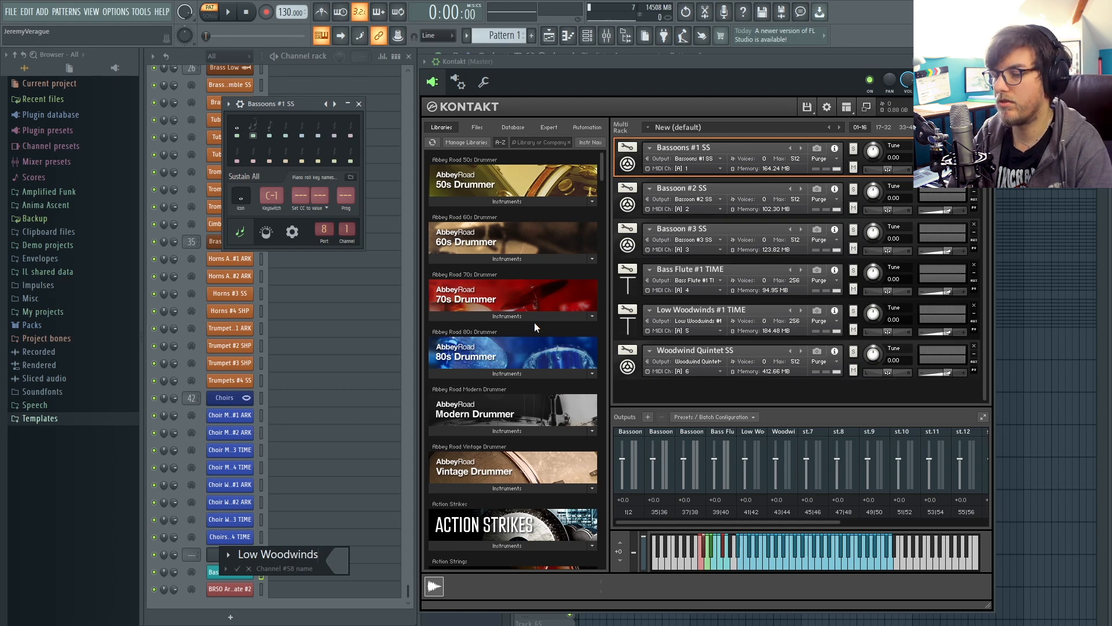
{"action": "left_click", "coordinate": [230, 554]}
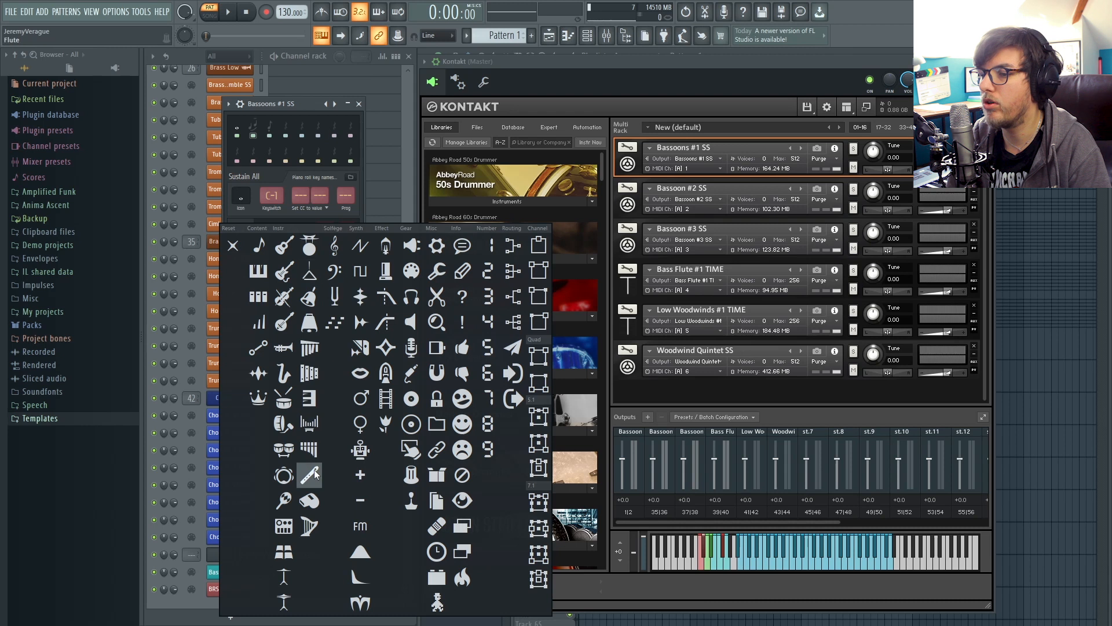
{"action": "left_click", "coordinate": [310, 475]}
Hide the mixer track selectors in the channel rack.
{"action": "left_click", "coordinate": [152, 56]}
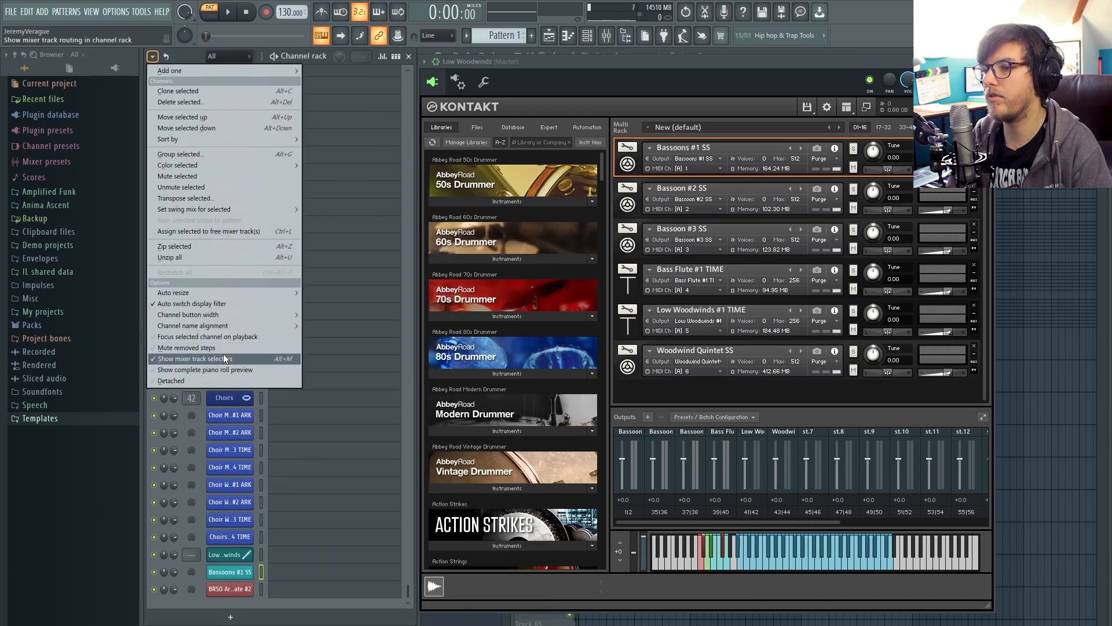
{"action": "left_click", "coordinate": [224, 358]}
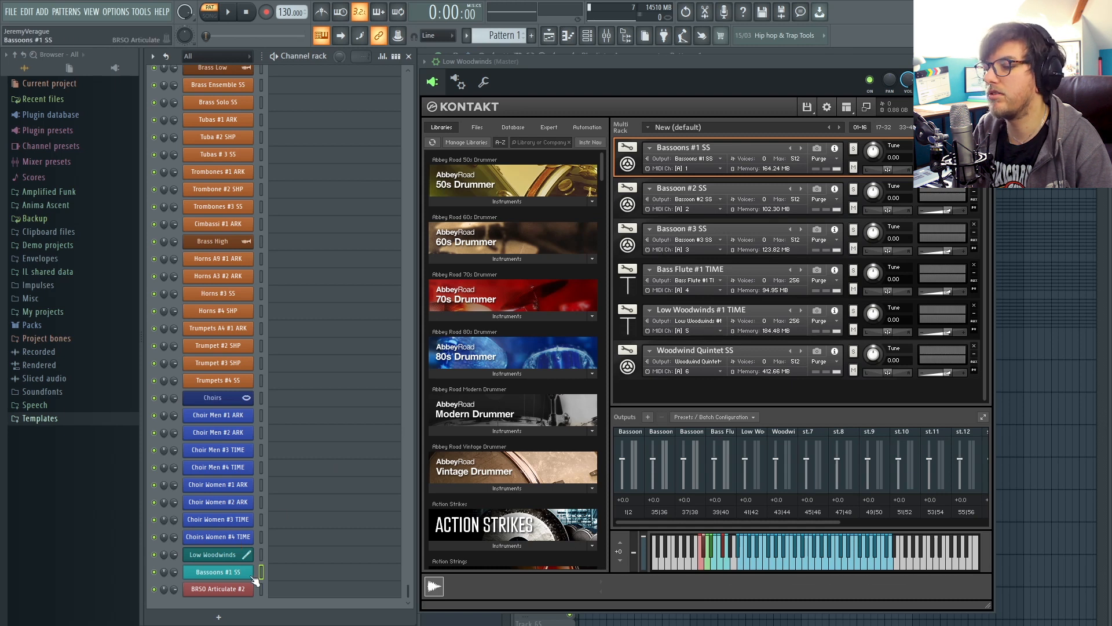
Open the BRSO Articulate #2 channel's settings and reposition the window.
{"action": "scroll", "coordinate": [233, 530], "scroll_direction": "down", "scroll_amount": 2}
{"action": "left_click", "coordinate": [236, 527]}
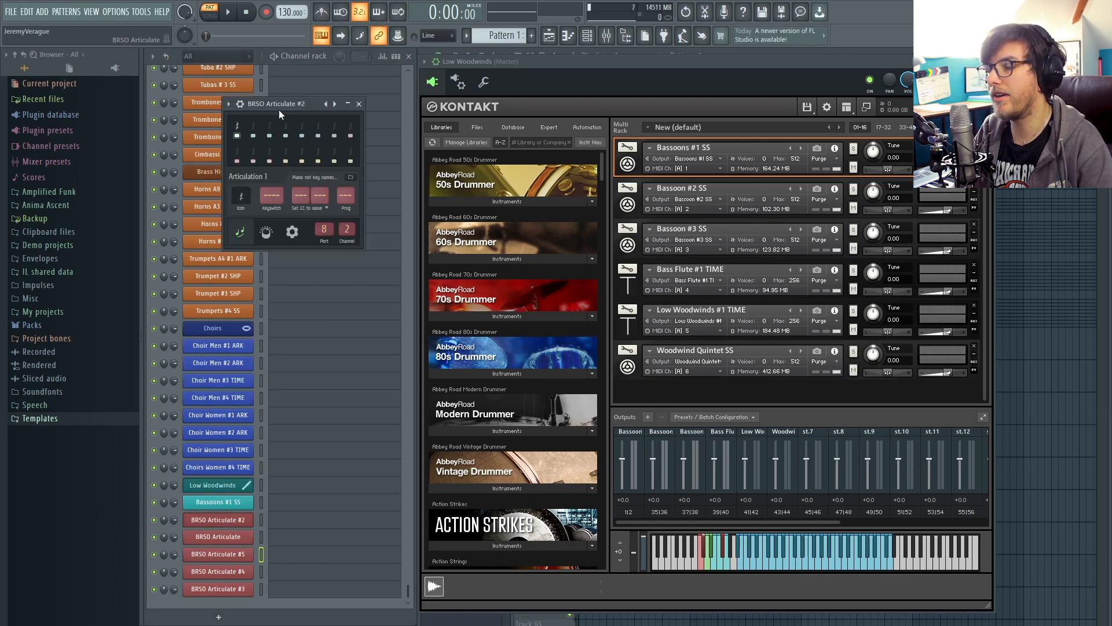
{"action": "left_click_drag", "start_coordinate": [318, 103], "coordinate": [369, 161]}
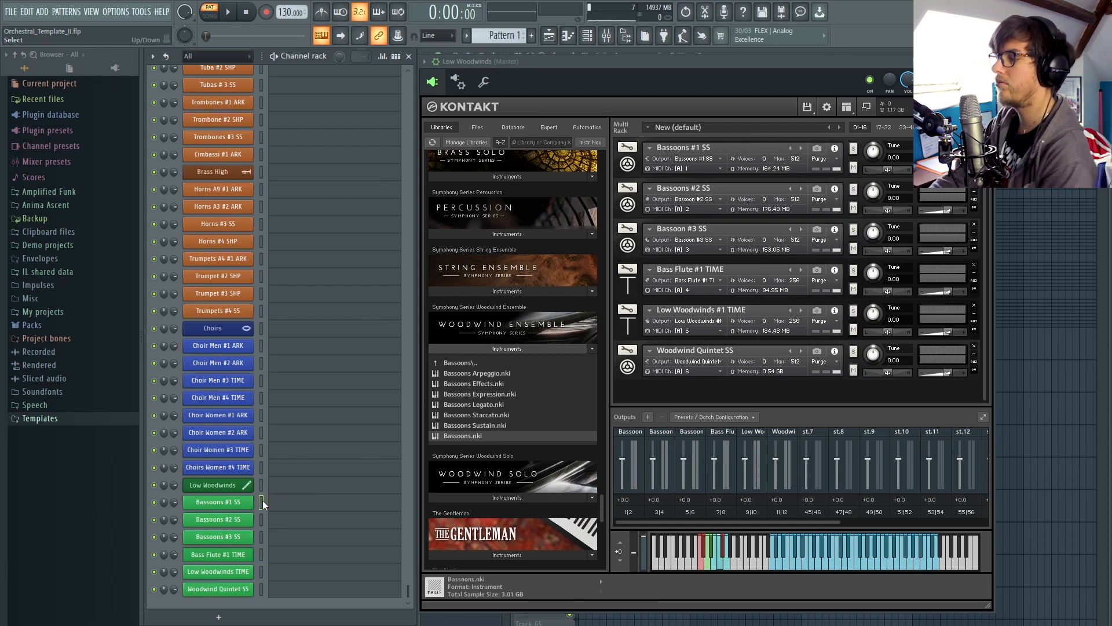
Select each low woodwind channel in turn, from Bassoons #1 SS to Woodwind Quintet SS, and play test notes to check its routing.
{"action": "left_click", "coordinate": [261, 503]}
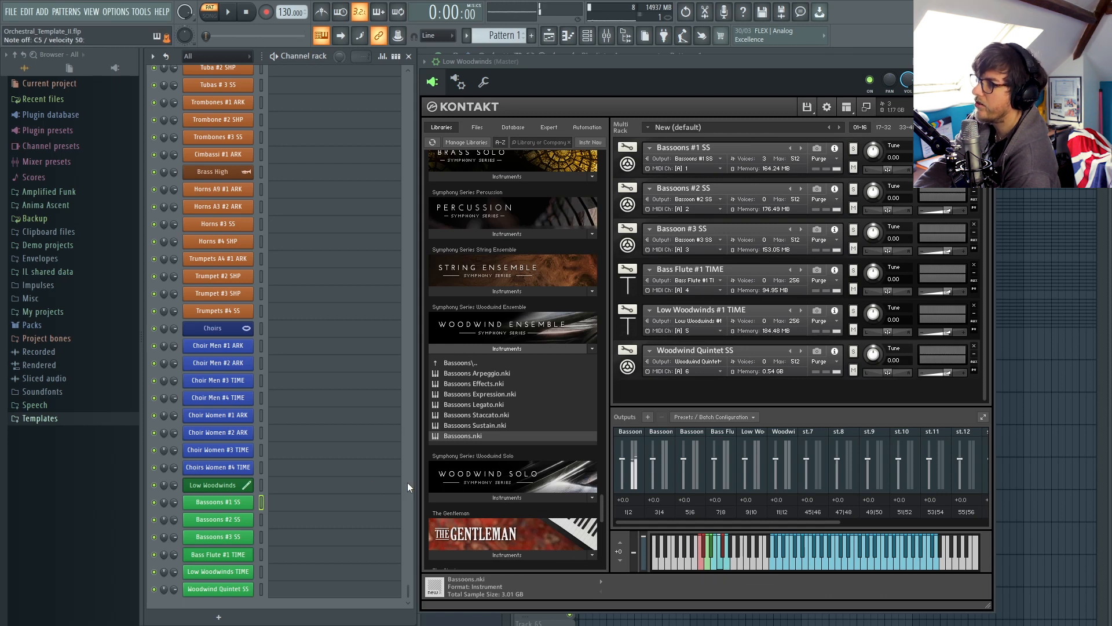
{"action": "left_click", "coordinate": [262, 521]}
{"action": "left_click", "coordinate": [262, 537]}
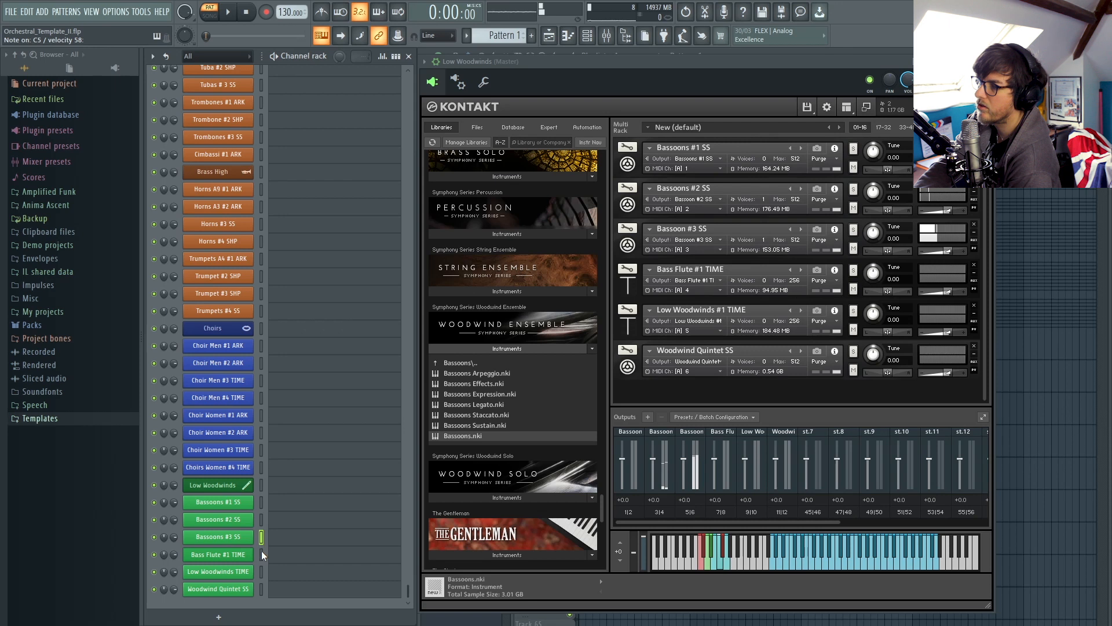
{"action": "left_click", "coordinate": [262, 555]}
{"action": "left_click", "coordinate": [262, 571]}
{"action": "left_click", "coordinate": [261, 589]}
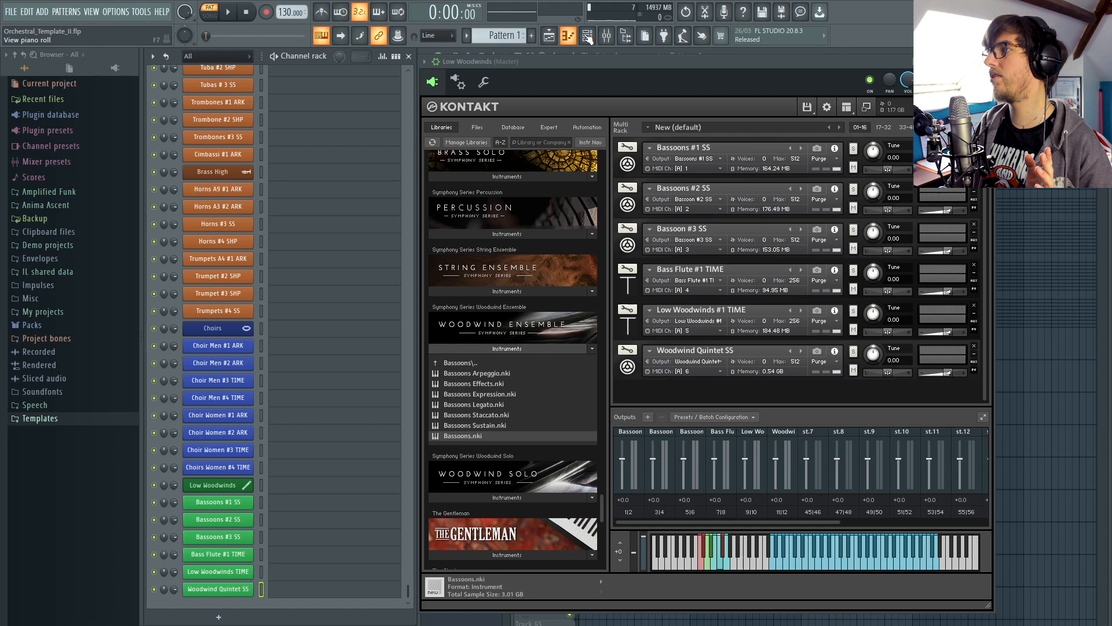
Add a separator before mixer track 51, just after the choir tracks.
{"action": "left_click", "coordinate": [606, 36]}
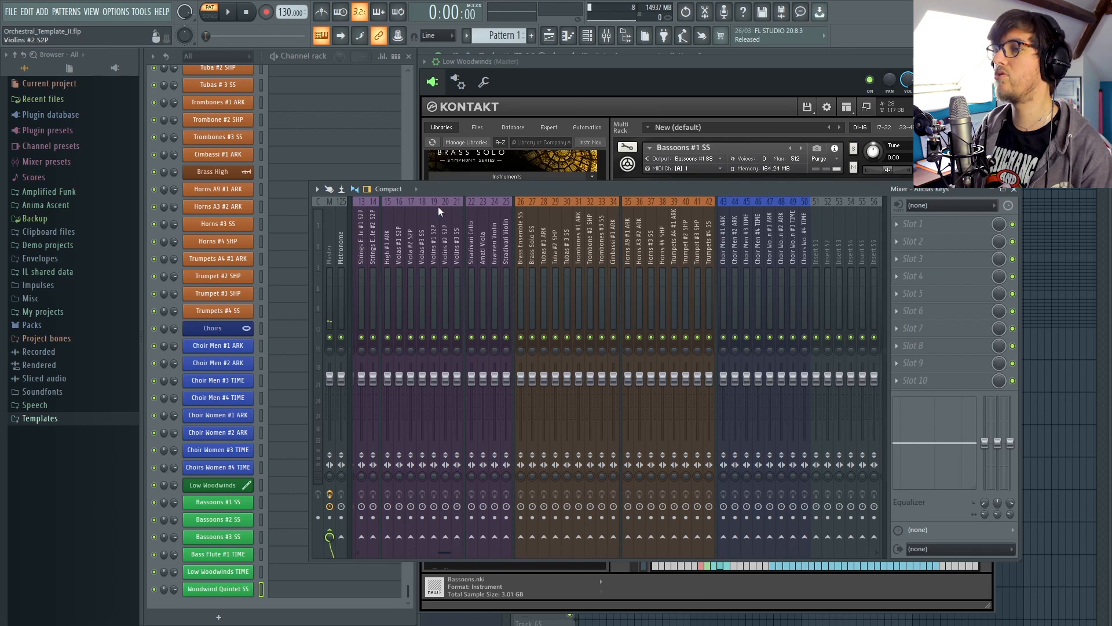
{"action": "scroll", "coordinate": [536, 301], "scroll_direction": "right", "scroll_amount": 5}
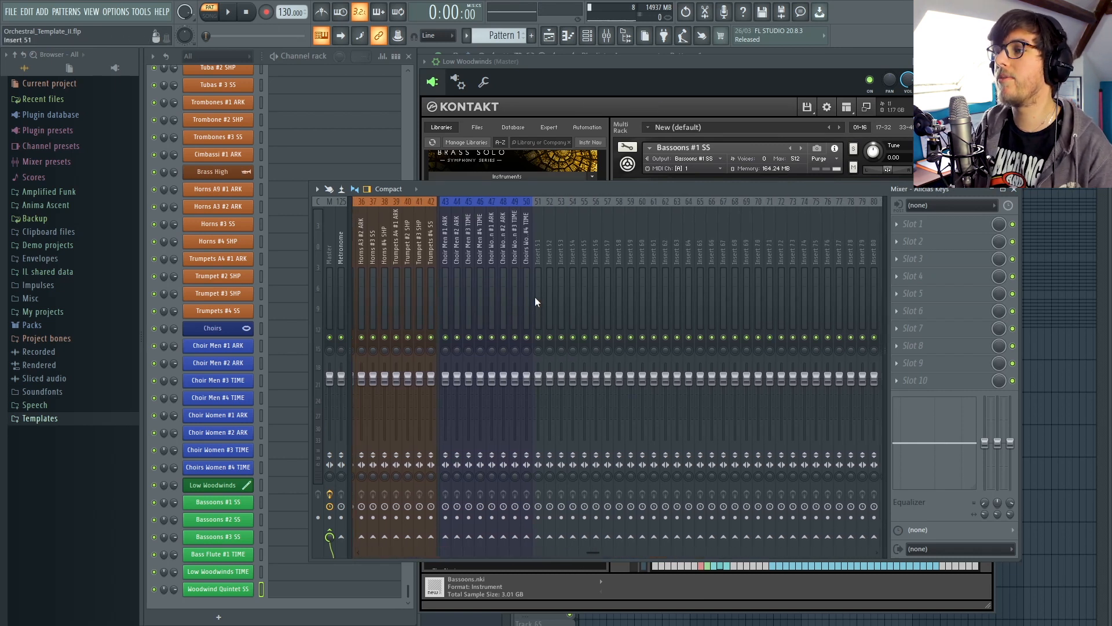
{"action": "left_click", "coordinate": [503, 296]}
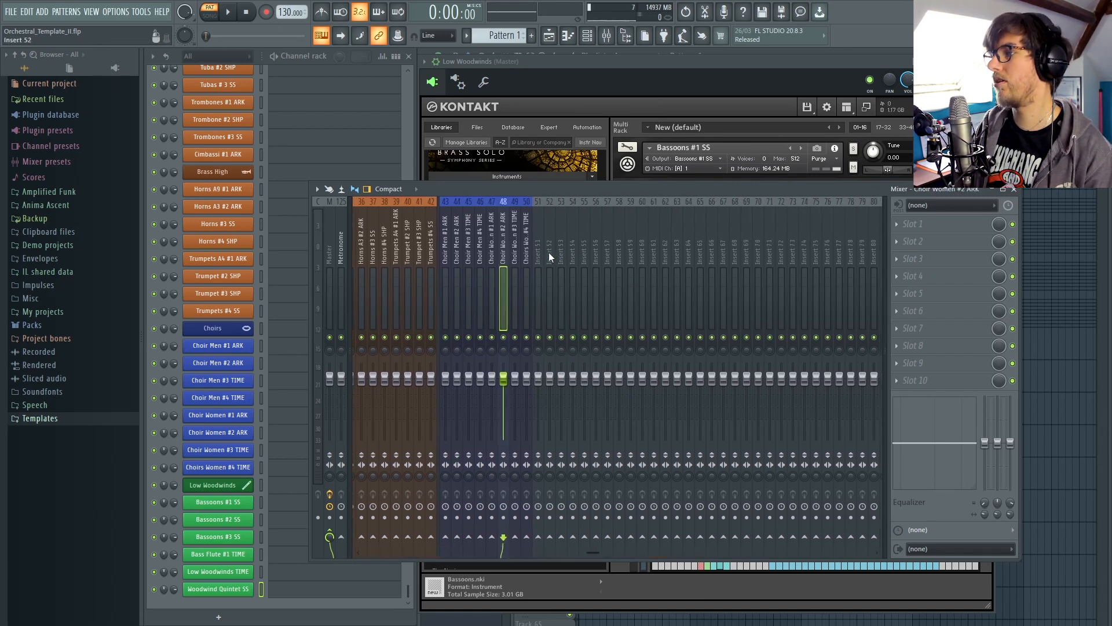
{"action": "left_click", "coordinate": [546, 252]}
{"action": "right_click", "coordinate": [542, 255]}
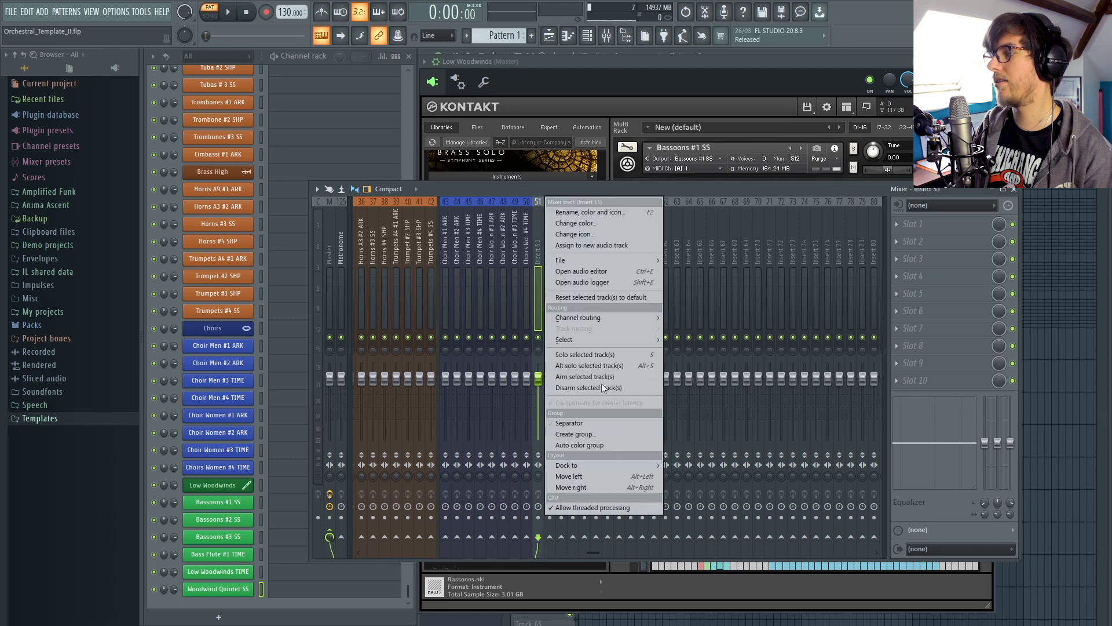
{"action": "left_click", "coordinate": [617, 420]}
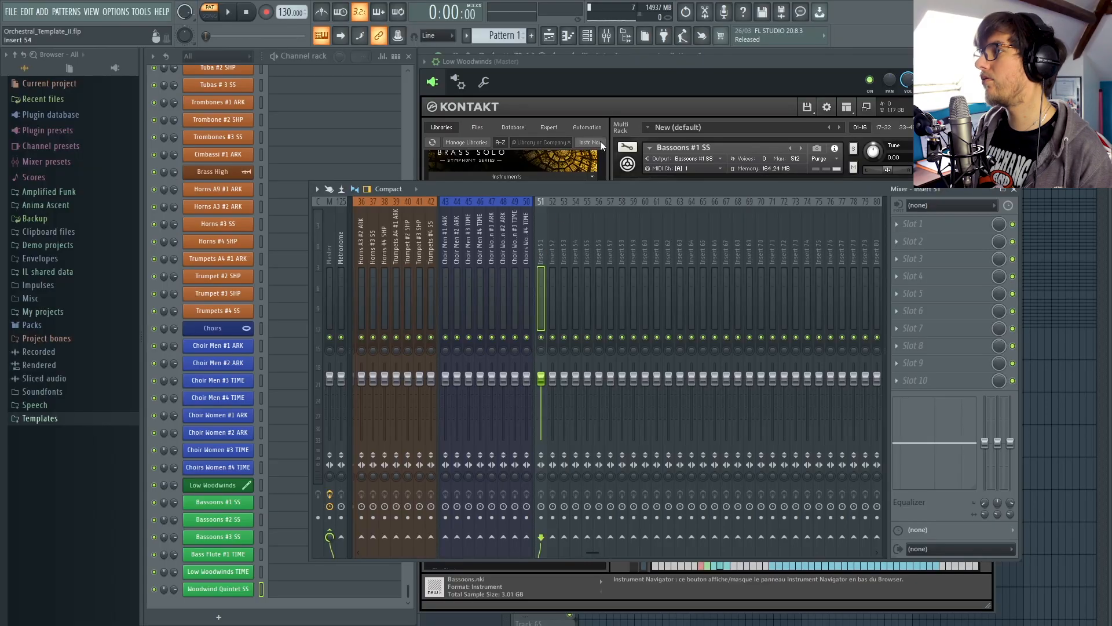
Route the Low Woodwinds Kontakt channel to mixer track 51 and adjust its output offsets in the plugin's processing settings.
{"action": "left_click", "coordinate": [612, 71]}
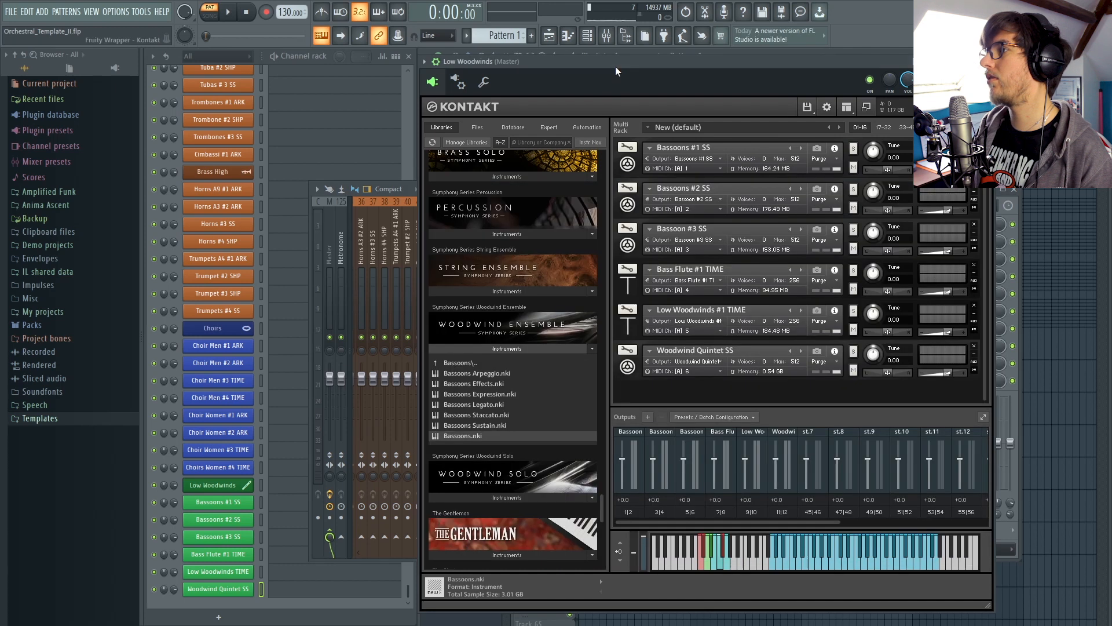
{"action": "left_click", "coordinate": [458, 82]}
{"action": "left_click", "coordinate": [472, 106]}
{"action": "left_click", "coordinate": [513, 203]}
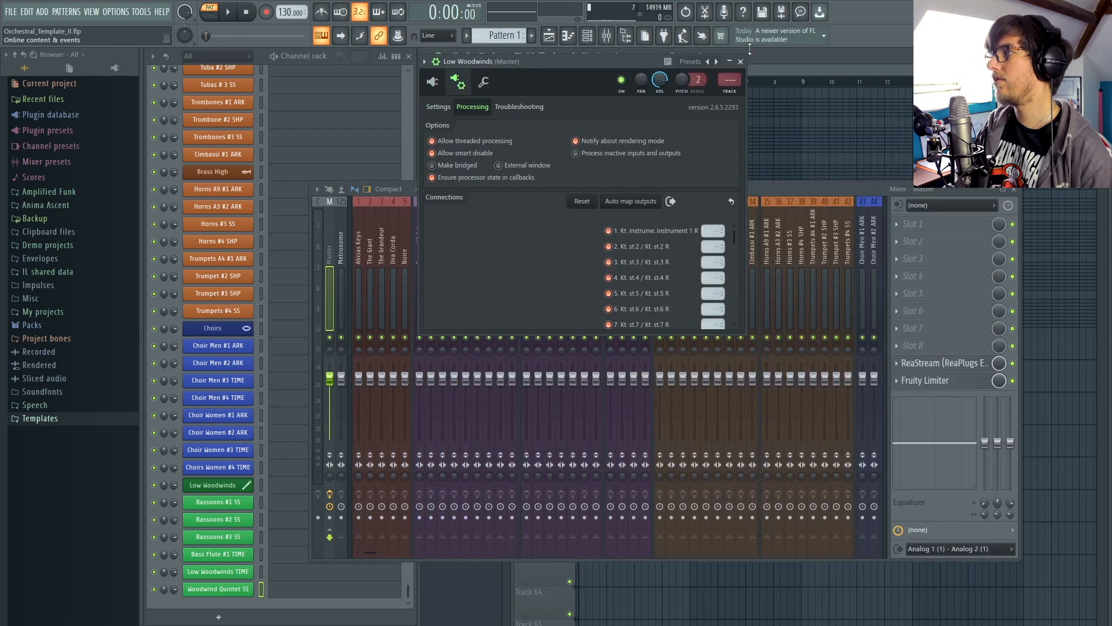
{"action": "mouse_move", "coordinate": [736, 75]}
{"action": "left_mouse_down"}
{"action": "mouse_move", "coordinate": [735, 58]}
{"action": "mouse_move", "coordinate": [736, 75]}
{"action": "left_mouse_up"}
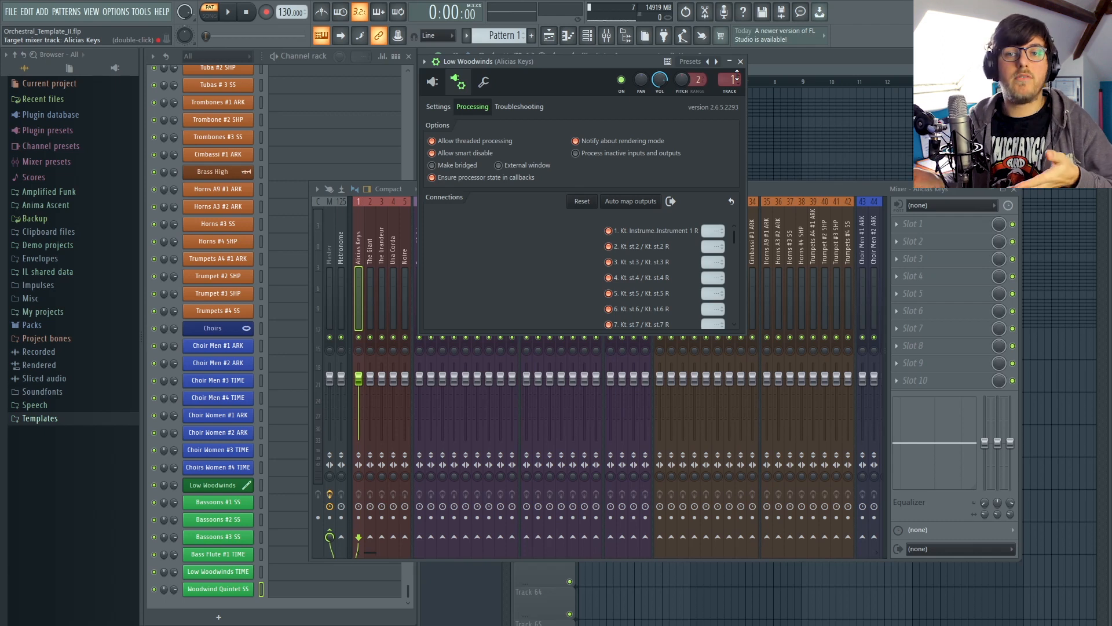
{"action": "left_click_drag", "start_coordinate": [563, 65], "coordinate": [325, 84]}
{"action": "scroll", "coordinate": [727, 287], "scroll_direction": "right", "scroll_amount": 6}
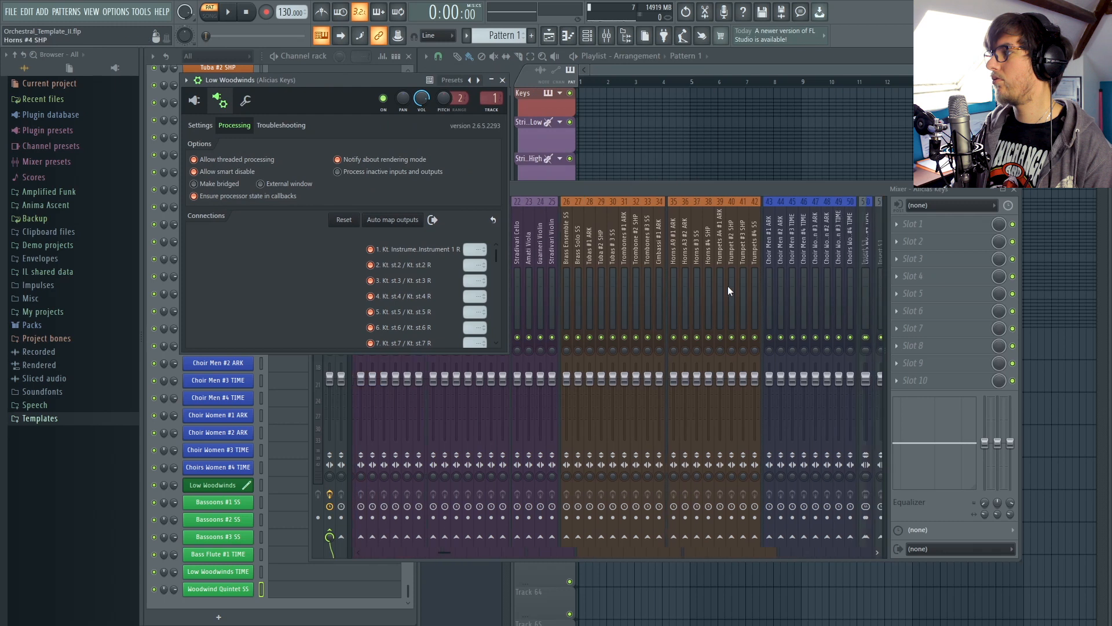
{"action": "left_click_drag", "start_coordinate": [492, 99], "coordinate": [492, 72]}
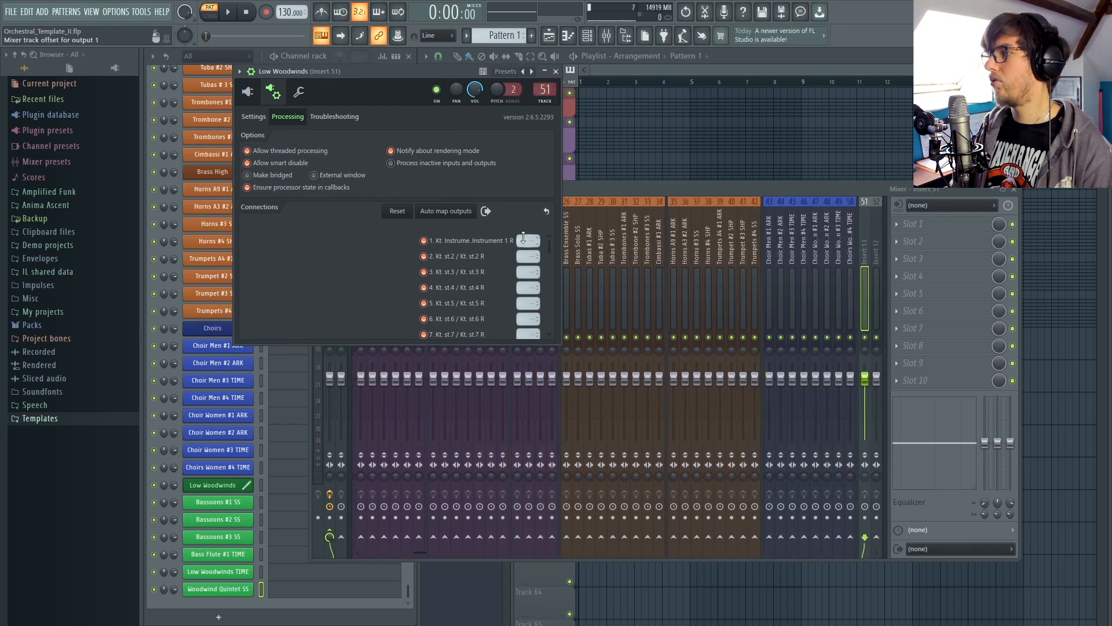
{"action": "scroll", "coordinate": [523, 273], "scroll_direction": "up", "scroll_amount": 2}
{"action": "scroll", "coordinate": [520, 288], "scroll_direction": "up", "scroll_amount": 3}
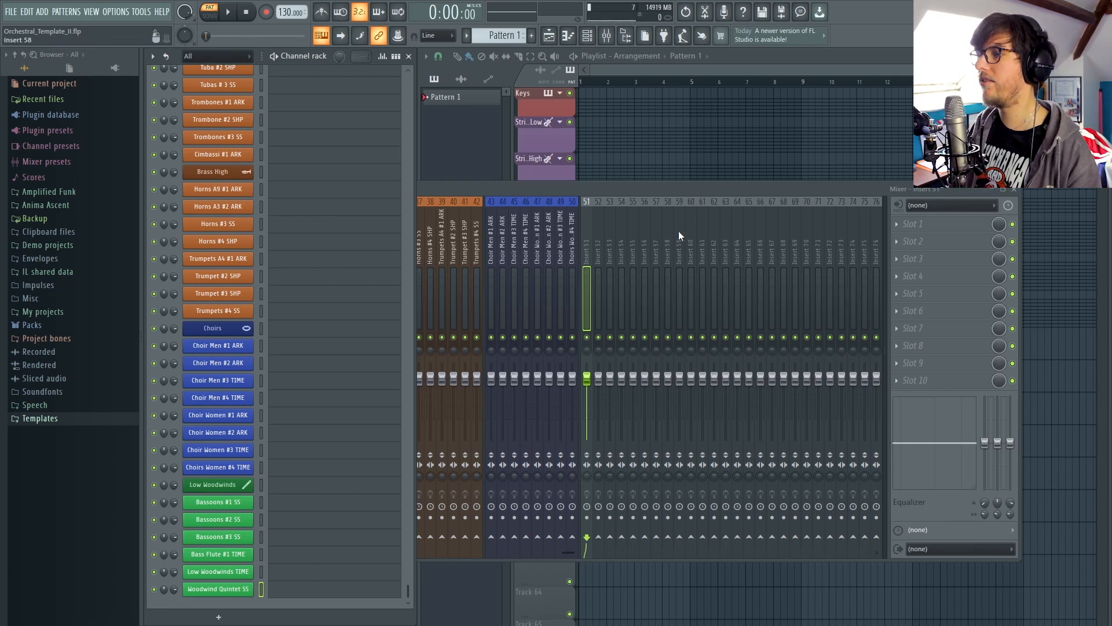
Reopen and confirm the names of the low woodwind channels, starting with Bassoons #1 SS, to store them as recent name presets.
{"action": "left_click", "coordinate": [241, 505], "text": "shift"}
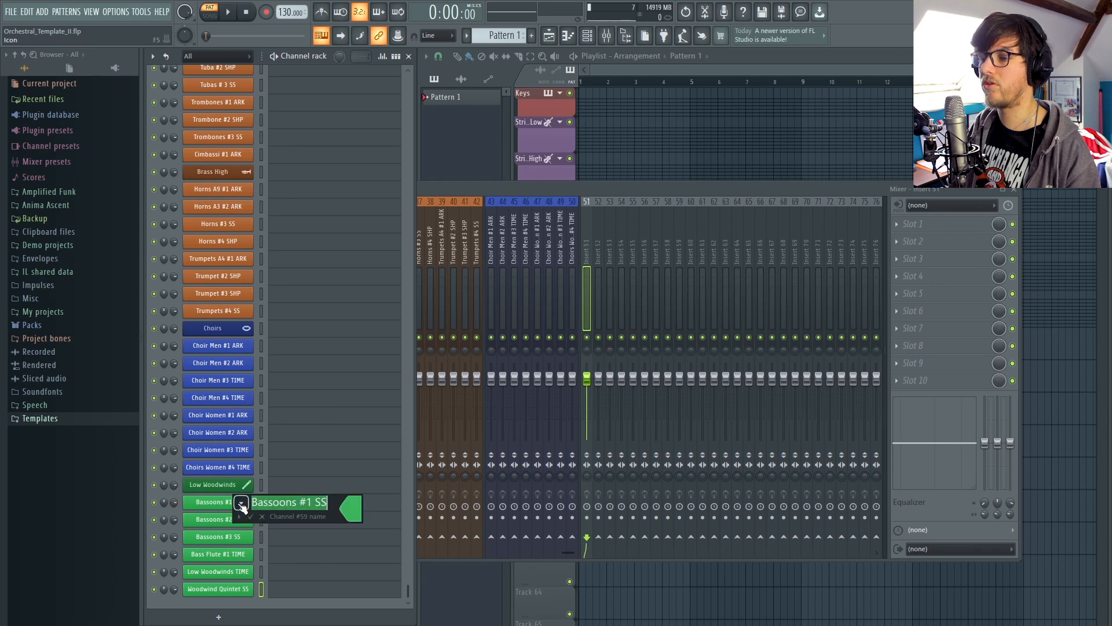
{"action": "left_click", "coordinate": [251, 515]}
{"action": "left_click", "coordinate": [239, 518], "text": "shift"}
{"action": "left_click", "coordinate": [236, 523]}
{"action": "left_click", "coordinate": [234, 534]}
{"action": "left_click", "coordinate": [236, 537], "text": "shift"}
Apply the stored Bassoons #1 SS name and green colour to mixer track 51.
{"action": "left_click", "coordinate": [586, 253], "text": "shift"}
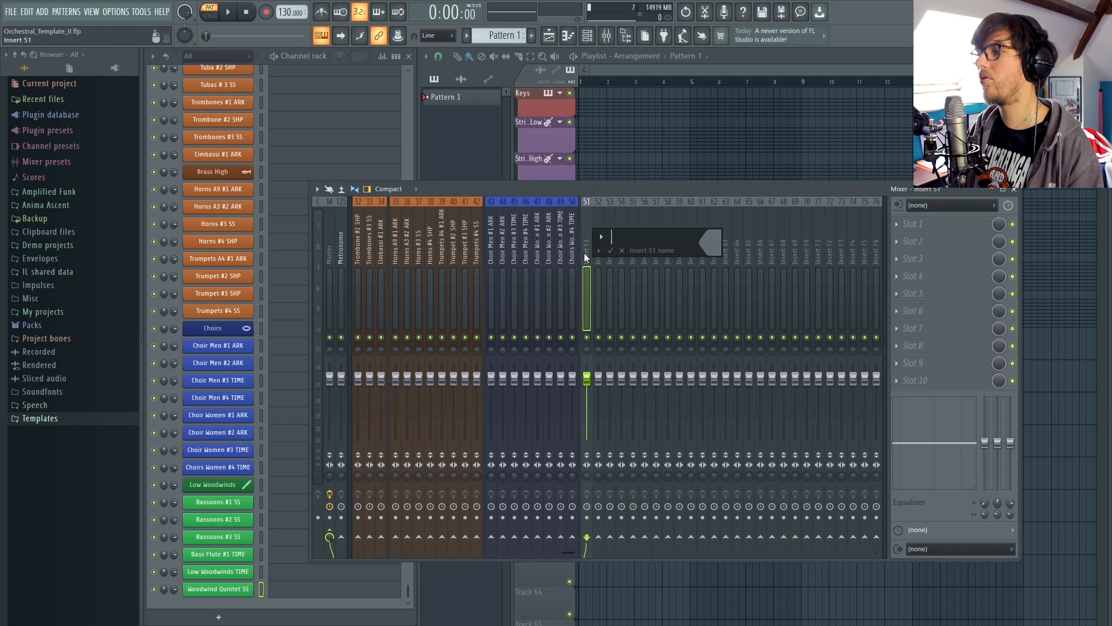
{"action": "left_click", "coordinate": [605, 243]}
{"action": "left_click", "coordinate": [605, 243]}
{"action": "left_click", "coordinate": [599, 250]}
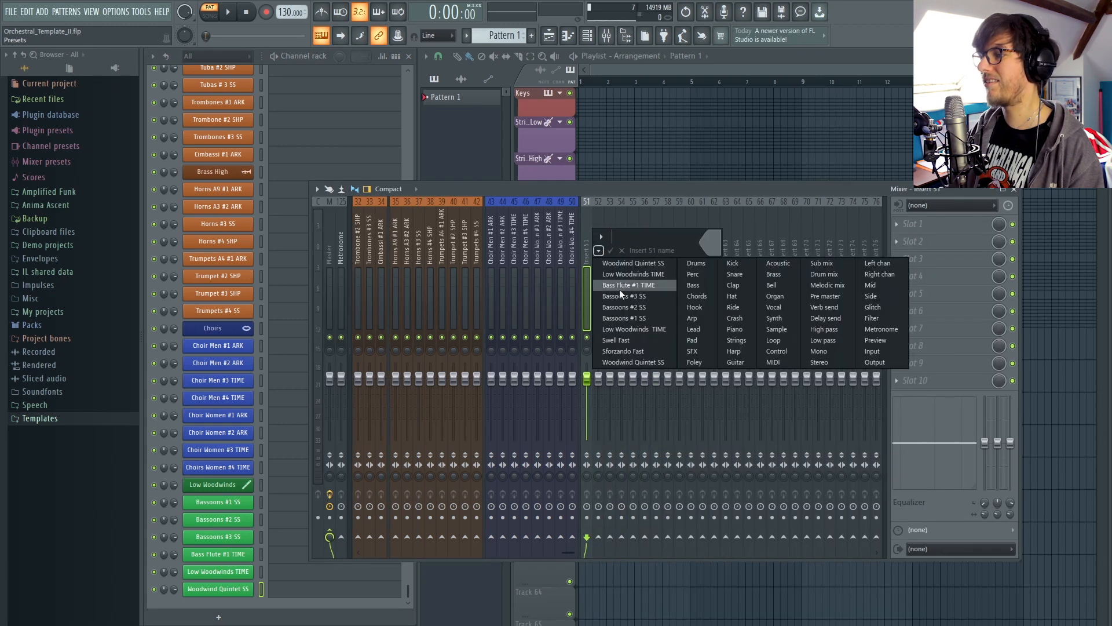
{"action": "left_click", "coordinate": [630, 319]}
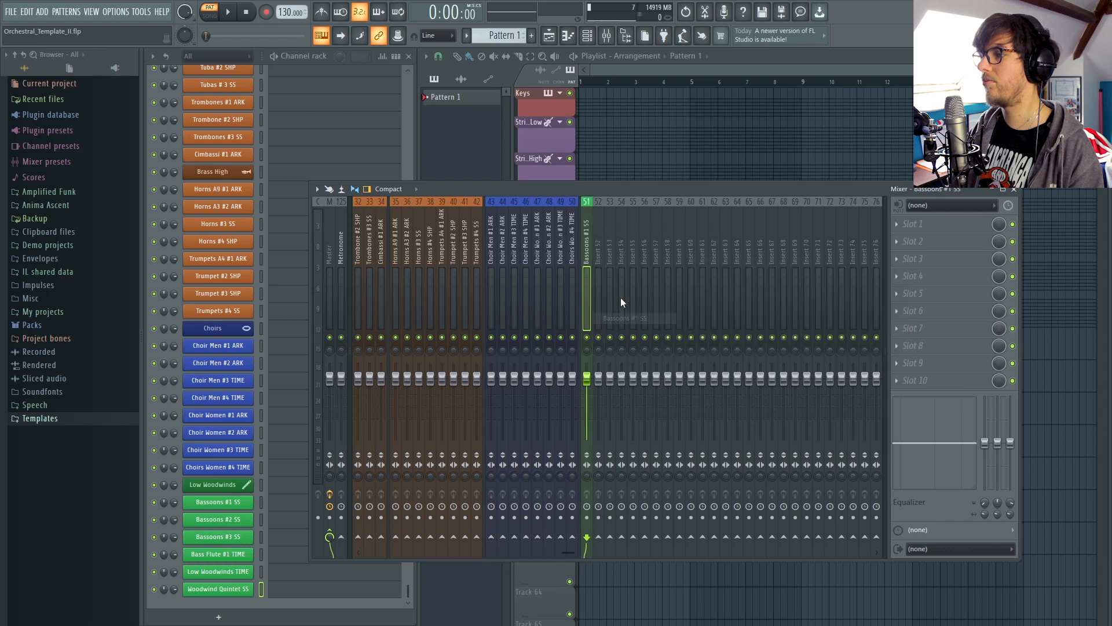
Apply stored presets Bassoons #2 SS, Bassoons #3 SS, Bass Flute #1 TIME, Low Woodwinds TIME and Woodwind Quintet SS to mixer tracks 52–56; close the mixer.
{"action": "left_click", "coordinate": [599, 252], "text": "shift"}
{"action": "left_click", "coordinate": [603, 249]}
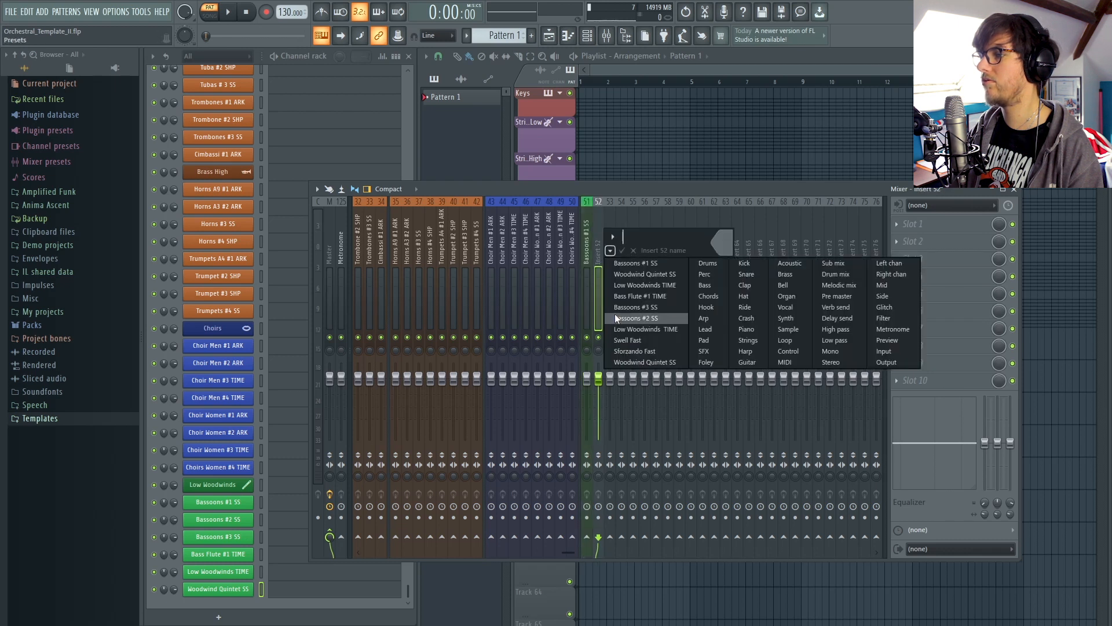
{"action": "left_click", "coordinate": [614, 314]}
{"action": "left_click", "coordinate": [606, 250], "text": "shift"}
{"action": "left_click", "coordinate": [623, 250]}
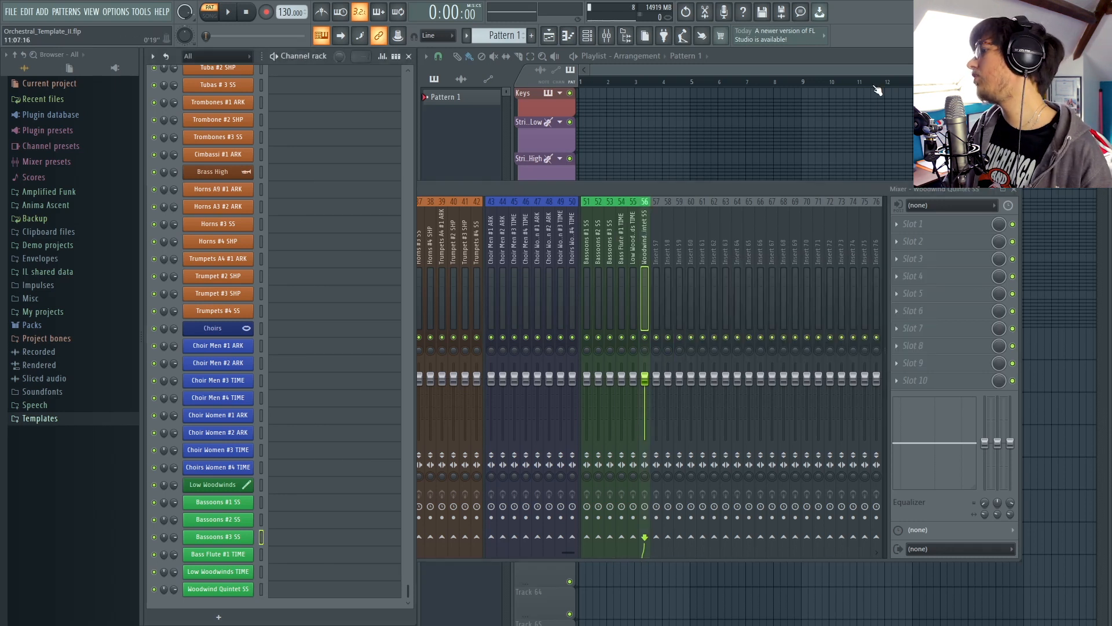
{"action": "left_click", "coordinate": [1015, 192]}
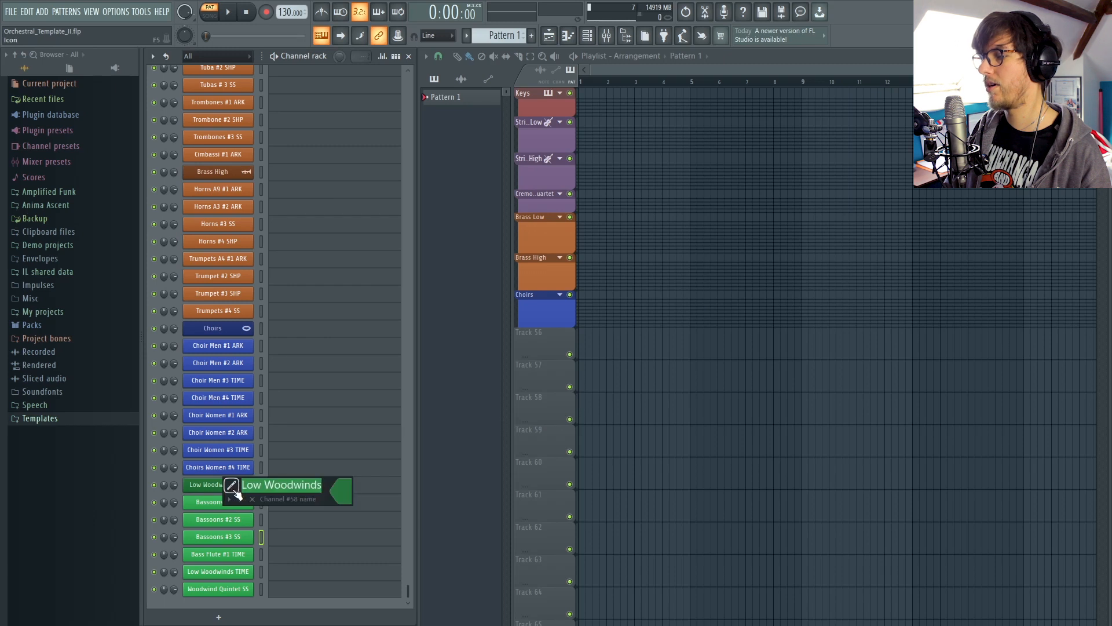
Apply the stored Low Woodwinds name, dark green colour and Flute icon to playlist track 56.
{"action": "middle_click", "coordinate": [534, 333]}
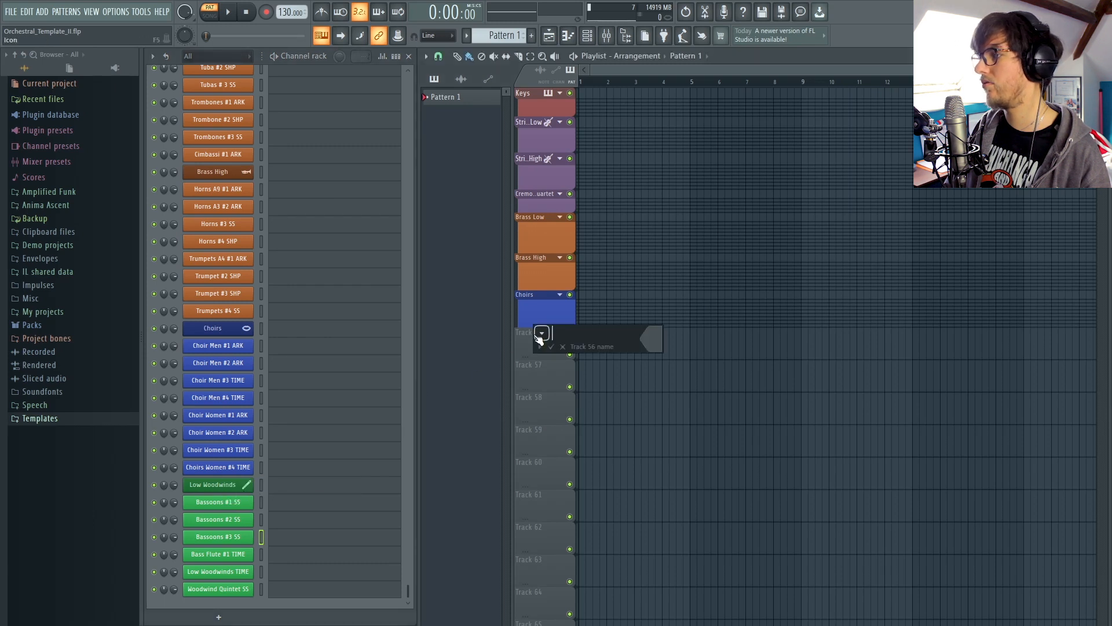
{"action": "left_click", "coordinate": [538, 344]}
{"action": "left_click", "coordinate": [588, 359]}
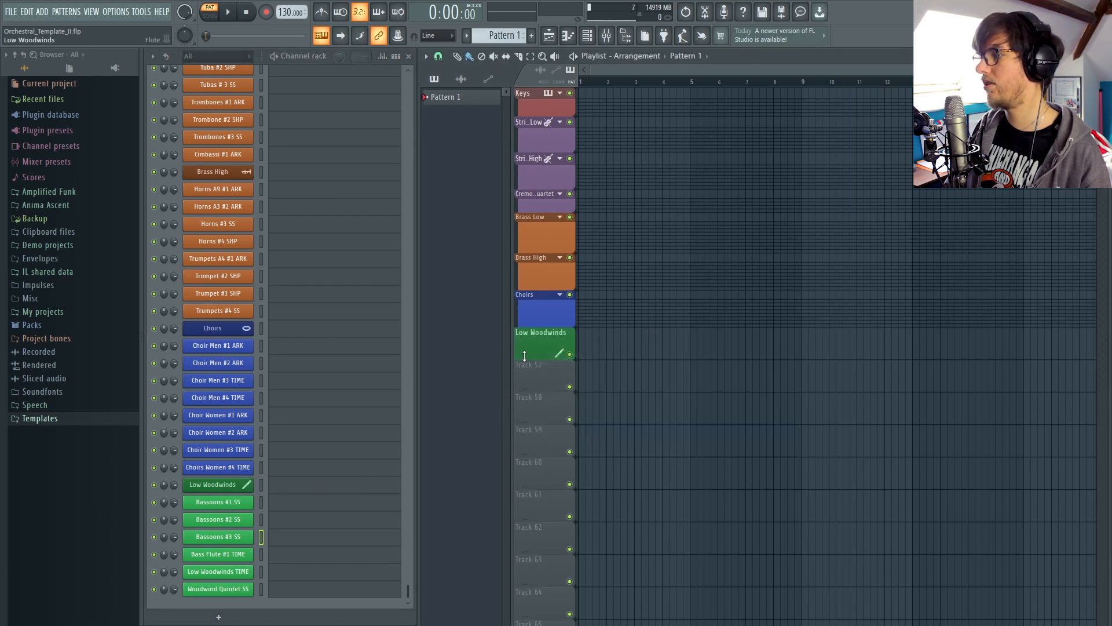
Shrink the Low Woodwinds playlist track to a thin header strip and lock it to this size.
{"action": "left_click_drag", "start_coordinate": [534, 360], "coordinate": [534, 322]}
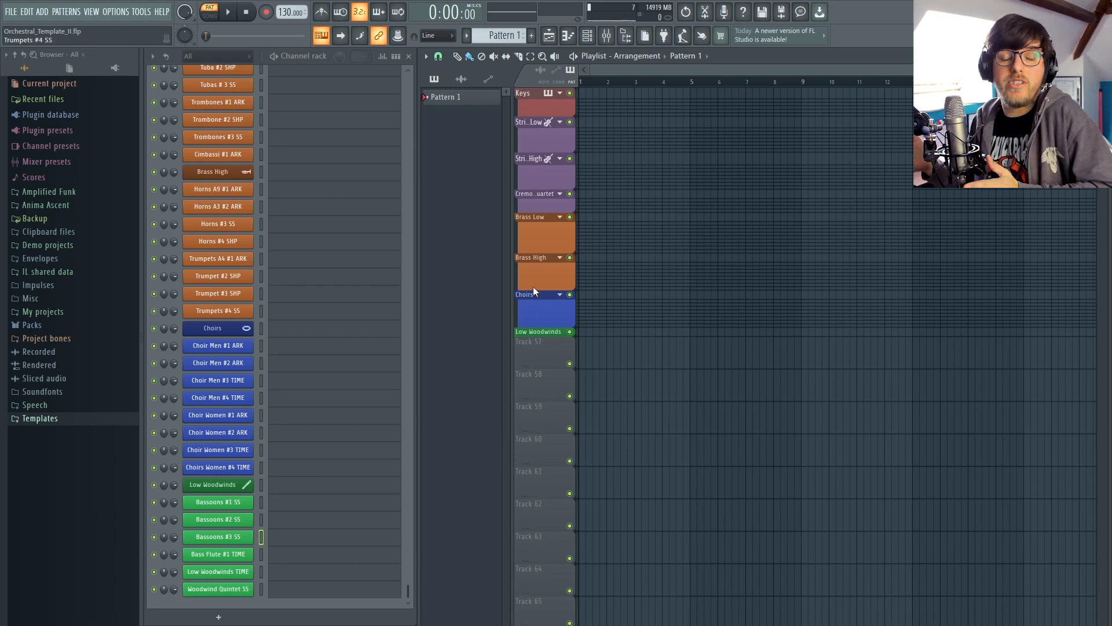
{"action": "right_click", "coordinate": [550, 332]}
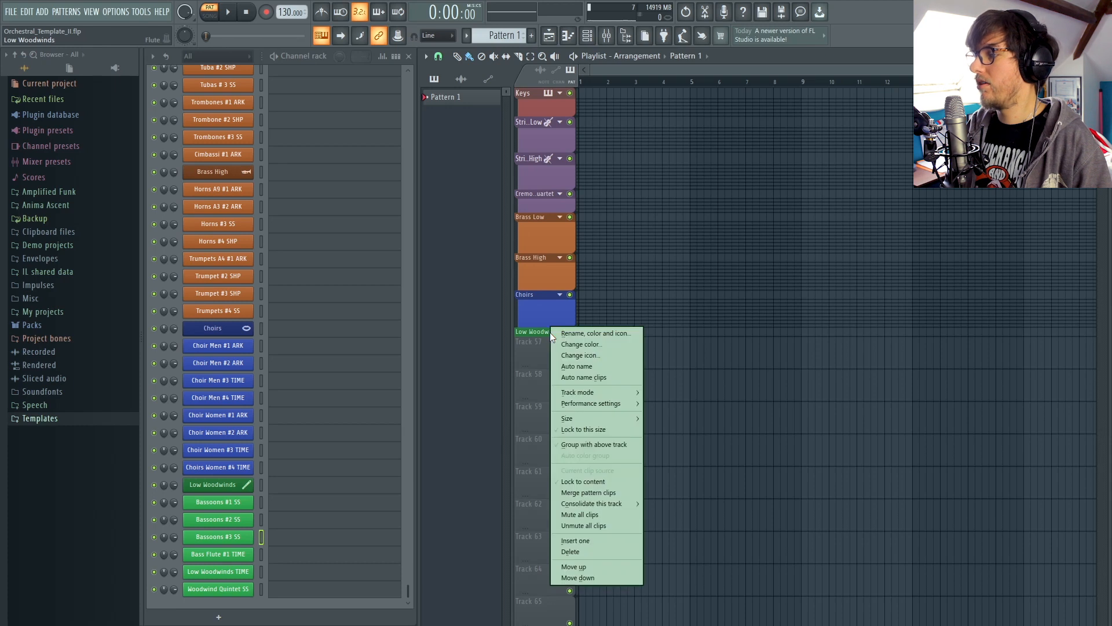
{"action": "left_click", "coordinate": [575, 429]}
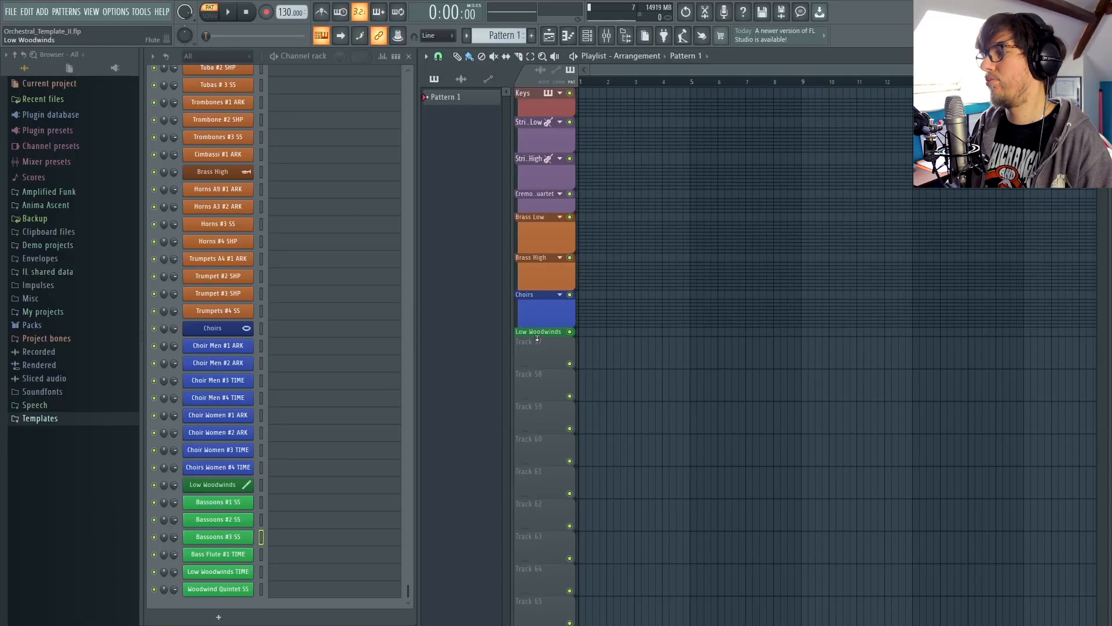
Apply the stored names and green colour of the six low woodwind instruments, Bassoons #1 SS to Woodwind Quintet SS, to playlist tracks 57–62.
{"action": "double_click", "coordinate": [541, 347]}
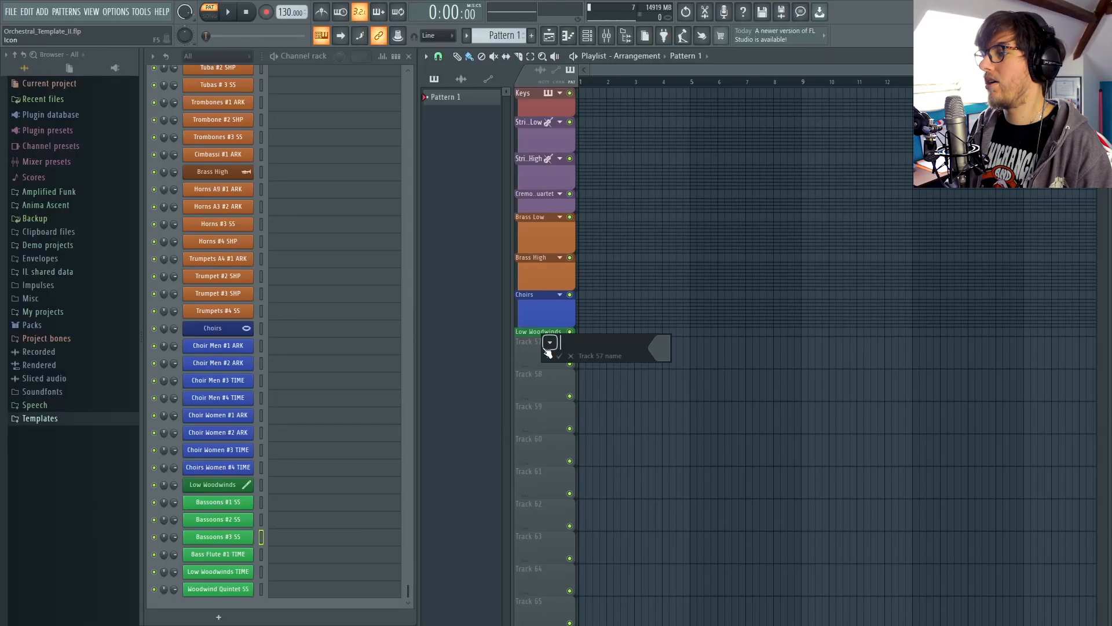
{"action": "left_click", "coordinate": [547, 355]}
{"action": "left_click", "coordinate": [585, 429]}
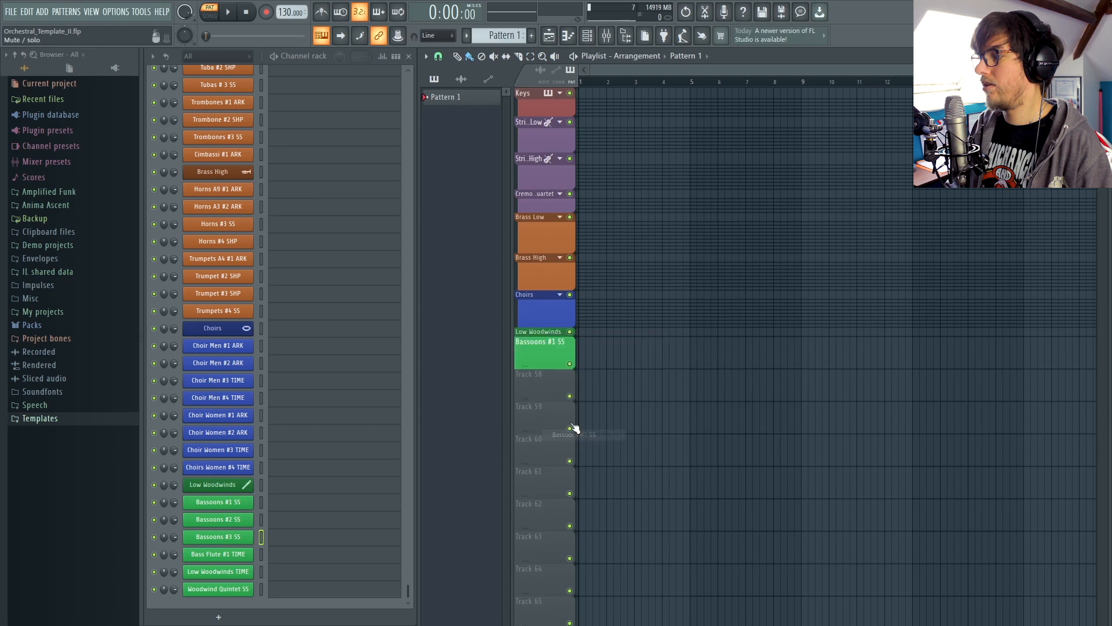
{"action": "left_click", "coordinate": [575, 467]}
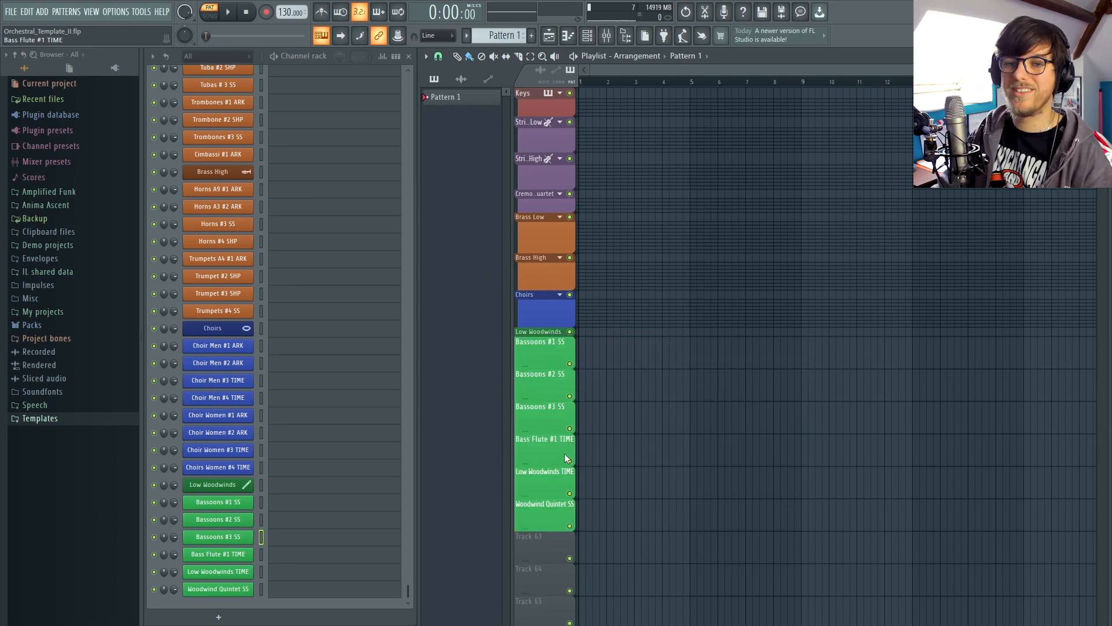
Group the playlist tracks Bassoons #1 SS to Woodwind Quintet SS under the Low Woodwinds track.
{"action": "right_click", "coordinate": [537, 502]}
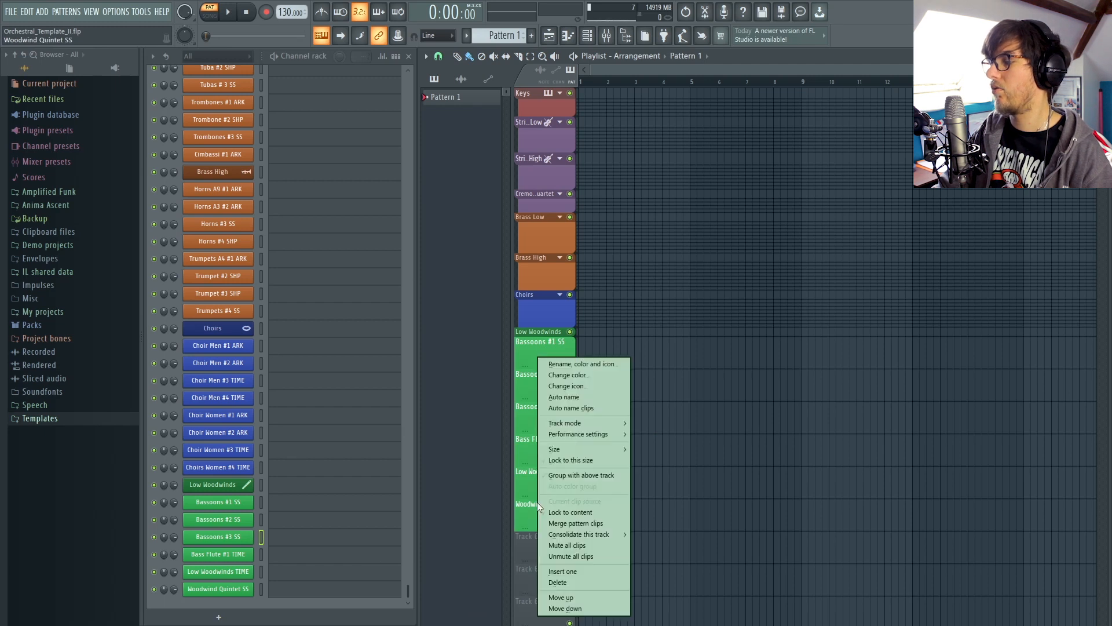
{"action": "left_click", "coordinate": [573, 474]}
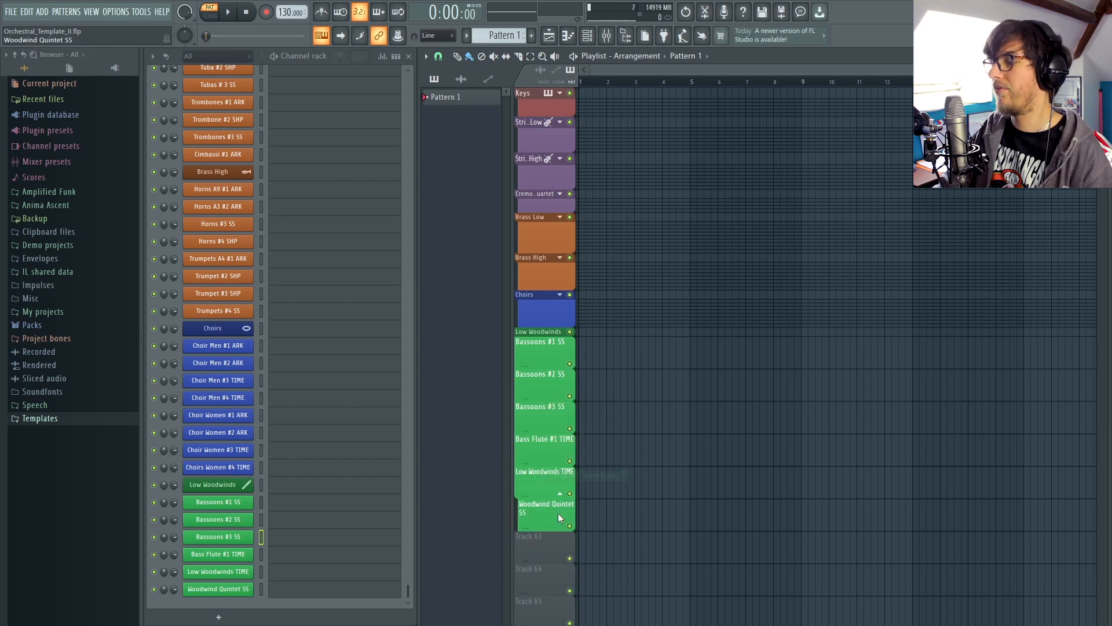
{"action": "right_click", "coordinate": [550, 477]}
{"action": "left_click", "coordinate": [577, 473]}
{"action": "right_click", "coordinate": [535, 450]}
{"action": "left_click", "coordinate": [578, 474]}
{"action": "right_click", "coordinate": [528, 356]}
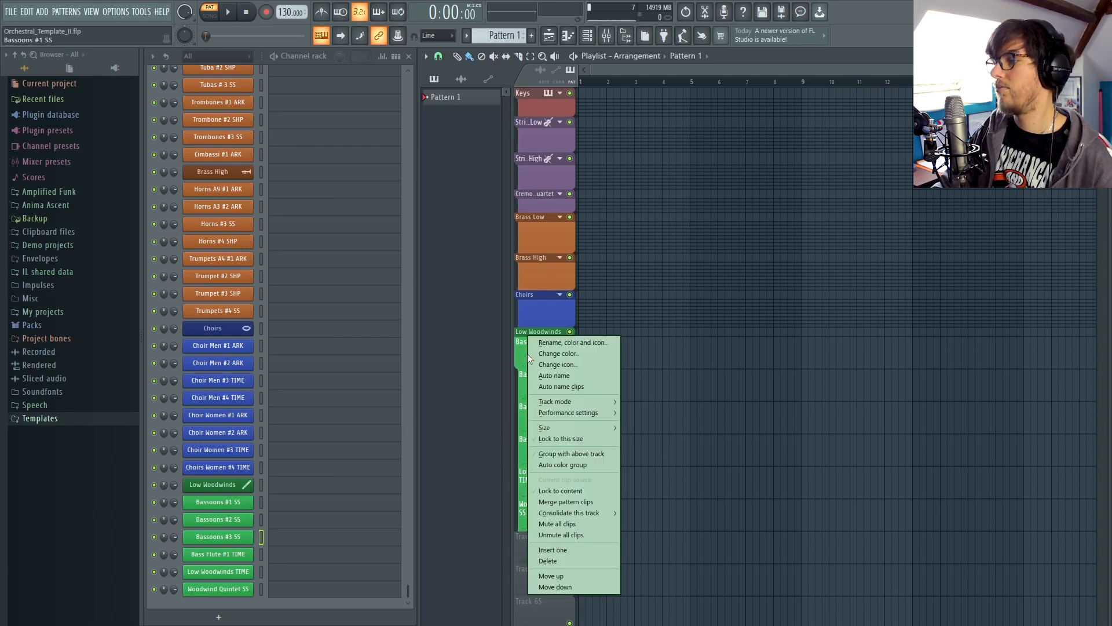
{"action": "left_click", "coordinate": [550, 453]}
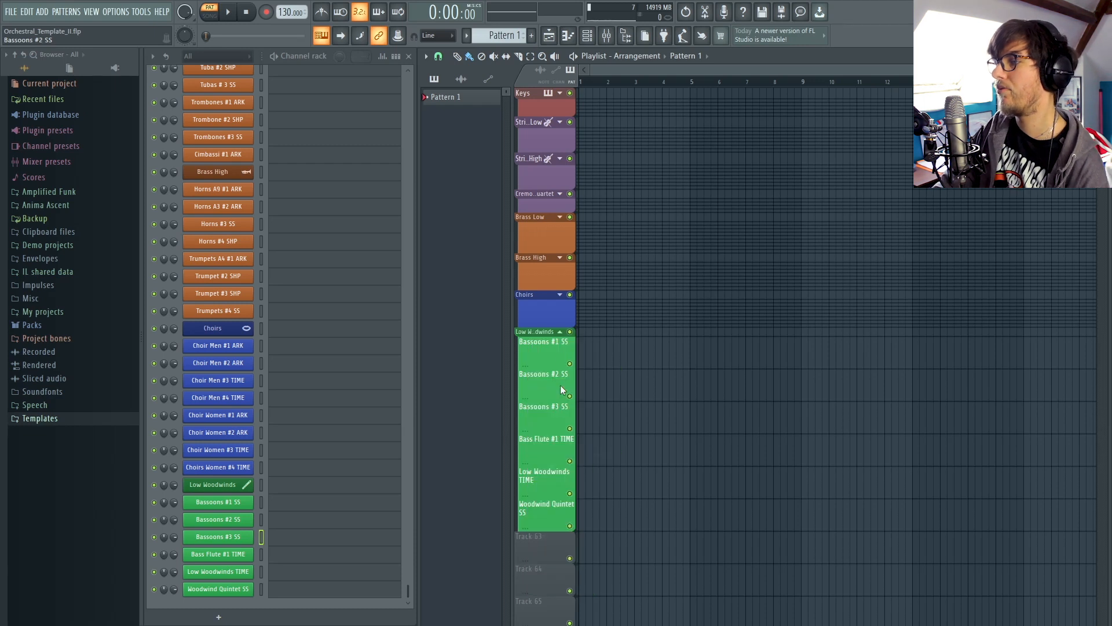
Check the Low Woodwinds track group by collapsing and re-expanding it, and open the mixer.
{"action": "left_click", "coordinate": [561, 333]}
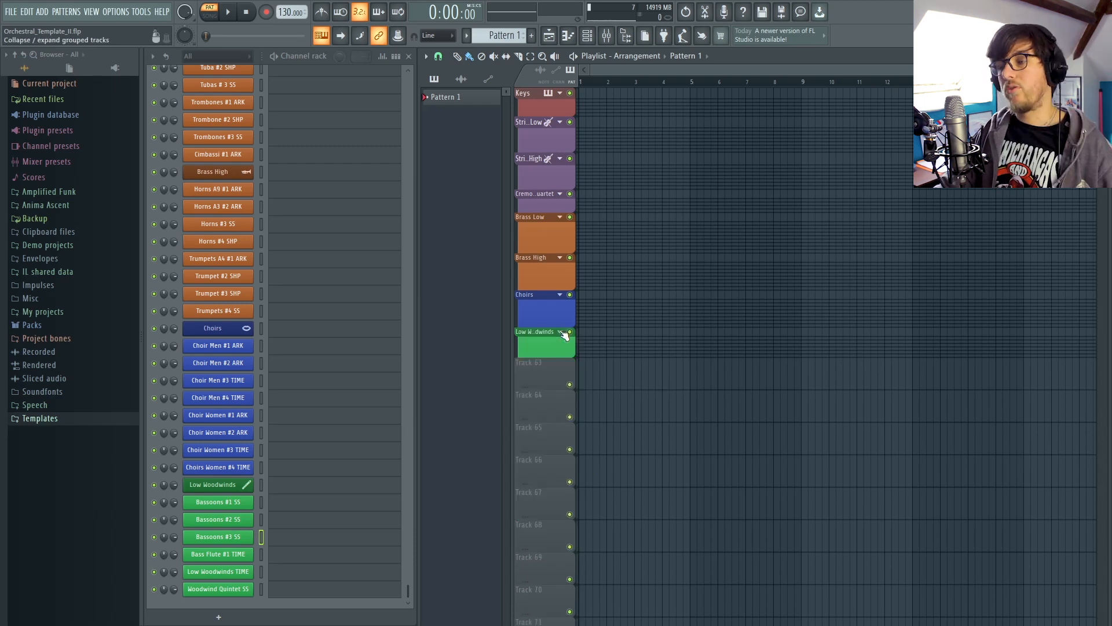
{"action": "left_click", "coordinate": [560, 332]}
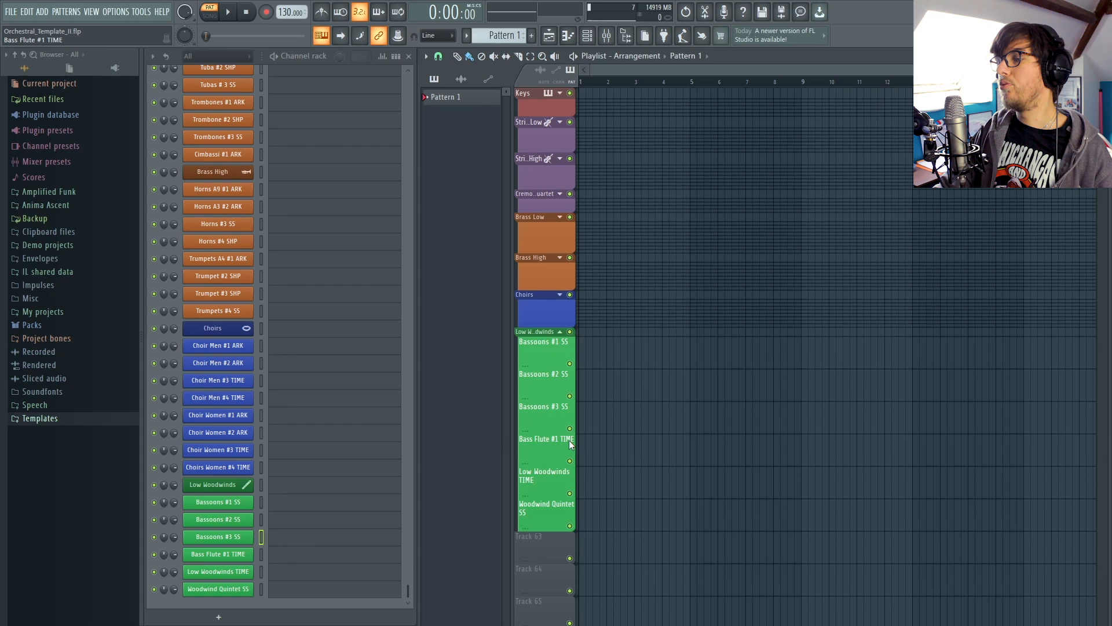
{"action": "left_click", "coordinate": [606, 36]}
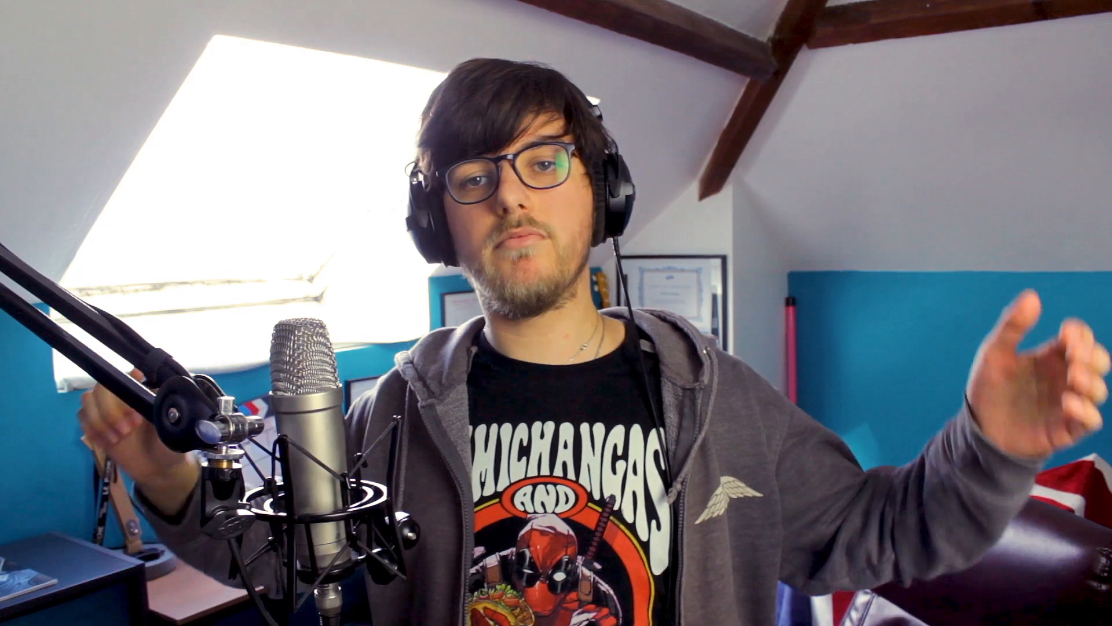